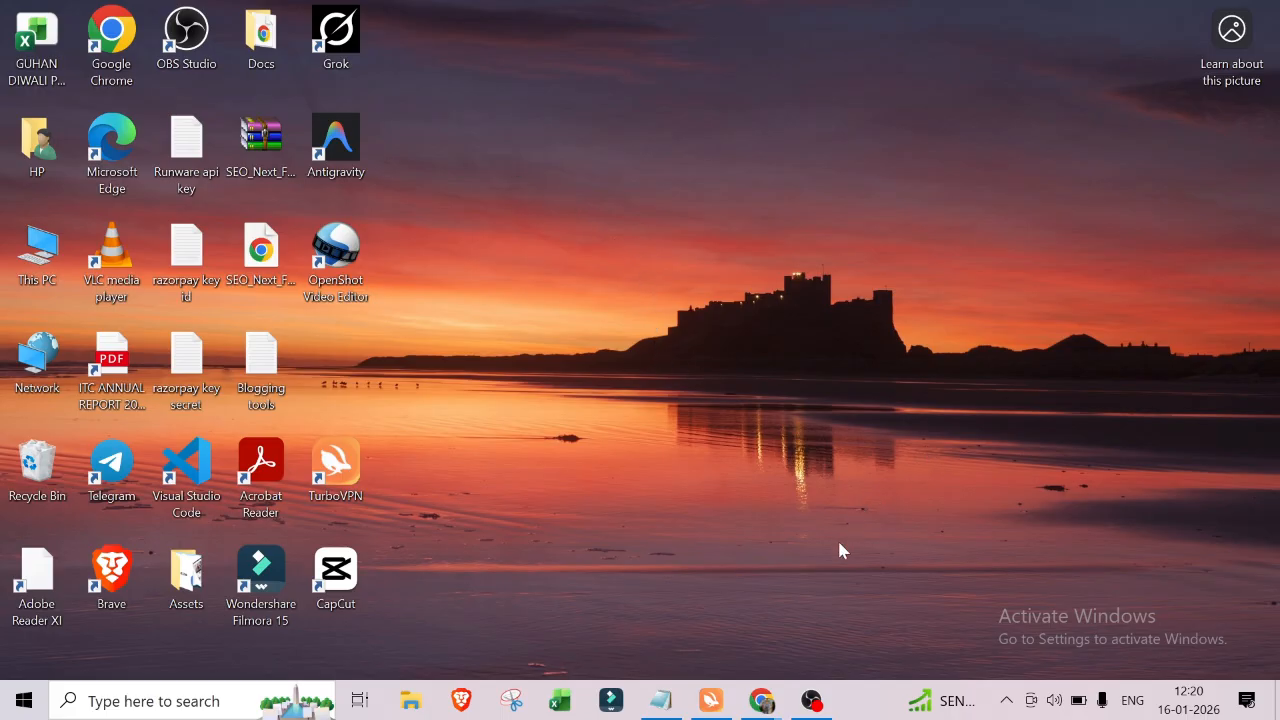
Step: Close the open Chrome windows showing YouTube and Google Drive, and refresh the desktop
mouse_move(764, 705)
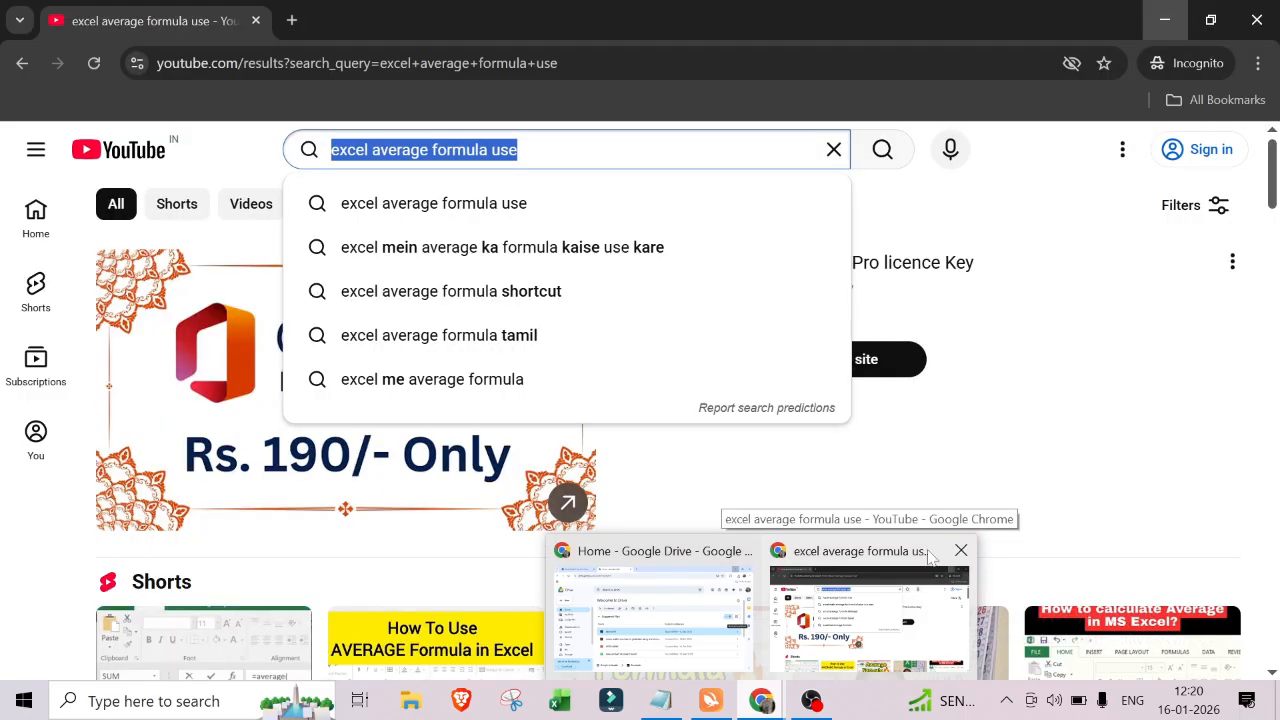
left_click(961, 550)
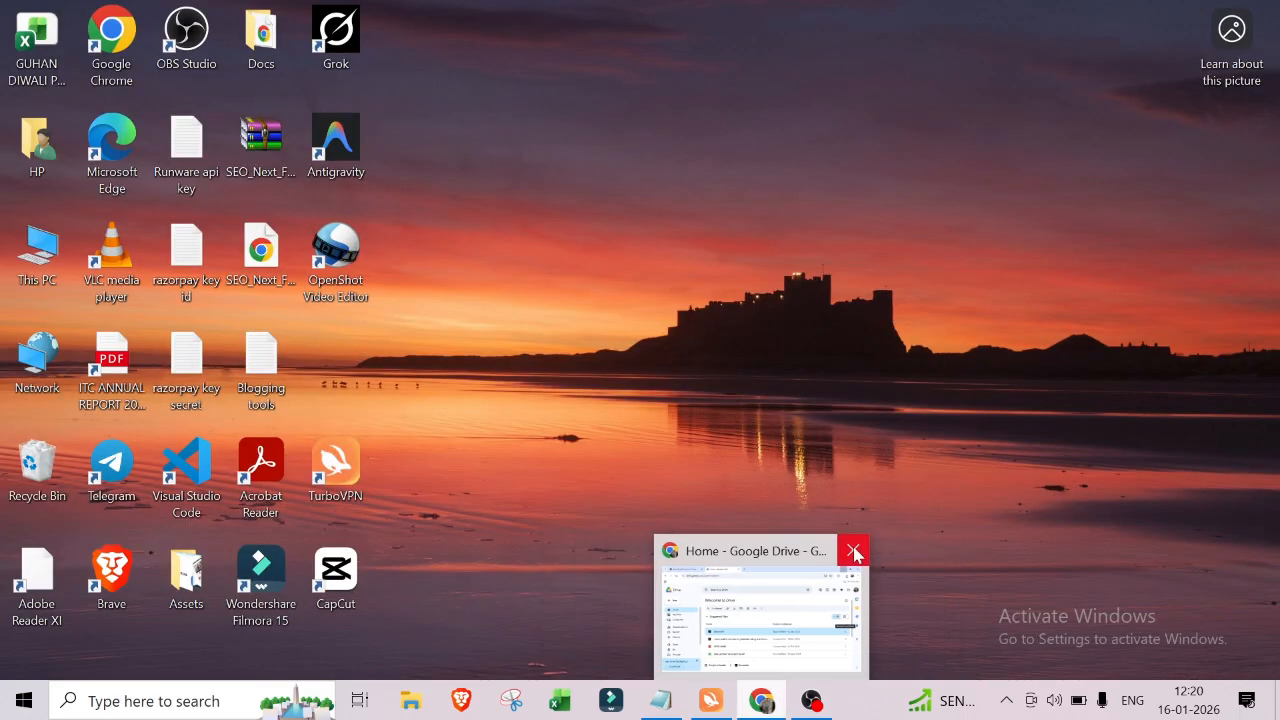
left_click(854, 552)
right_click(527, 166)
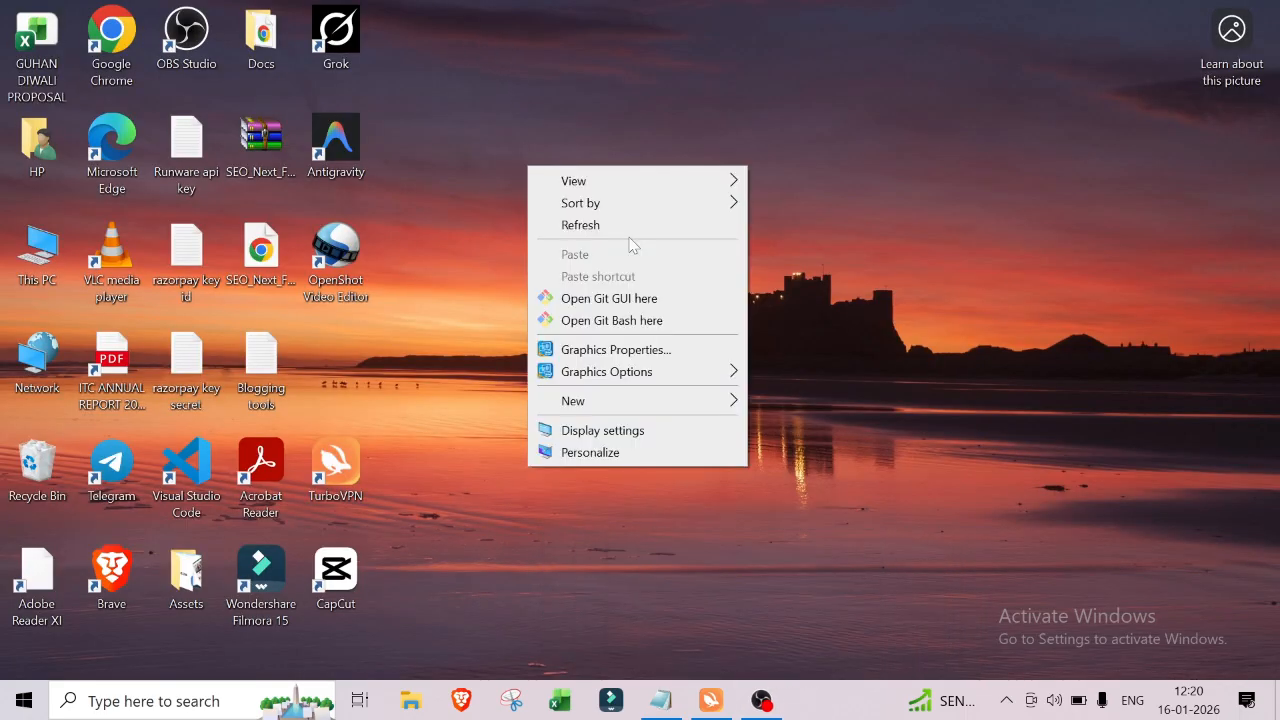
left_click(630, 228)
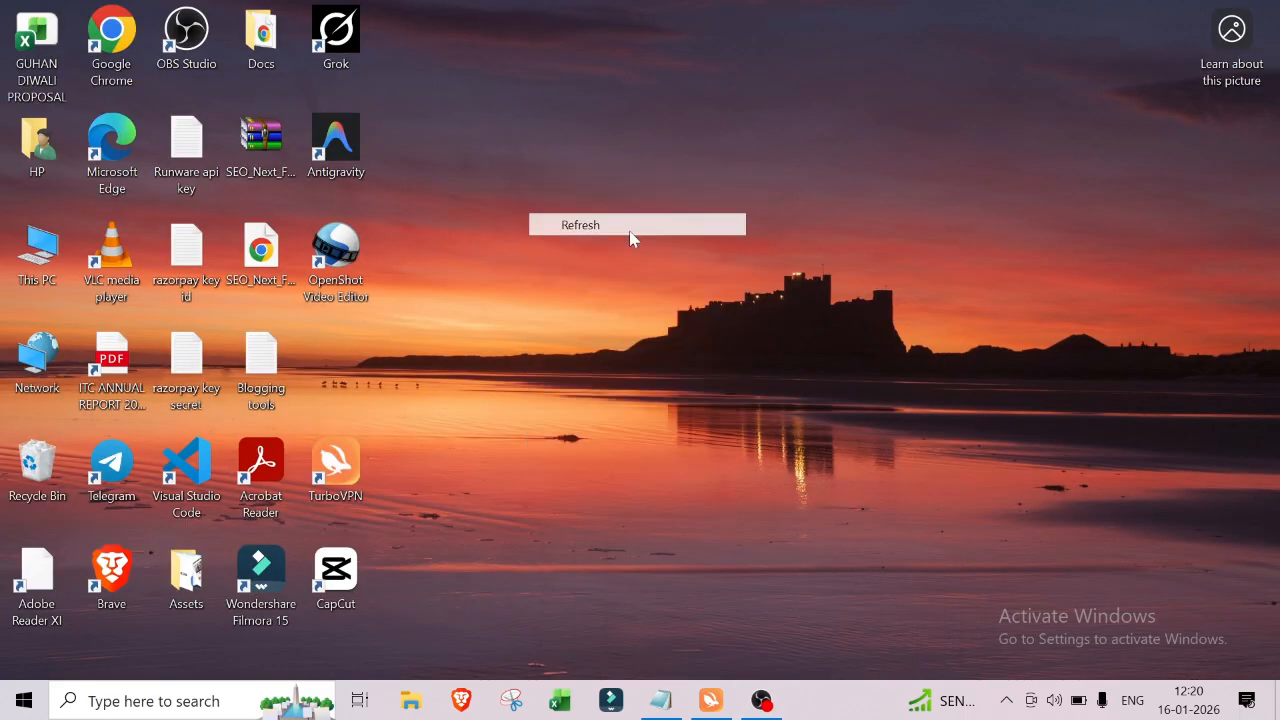
Step: Launch Chrome, choose the first user profile and maximize the browser window
double_click(113, 50)
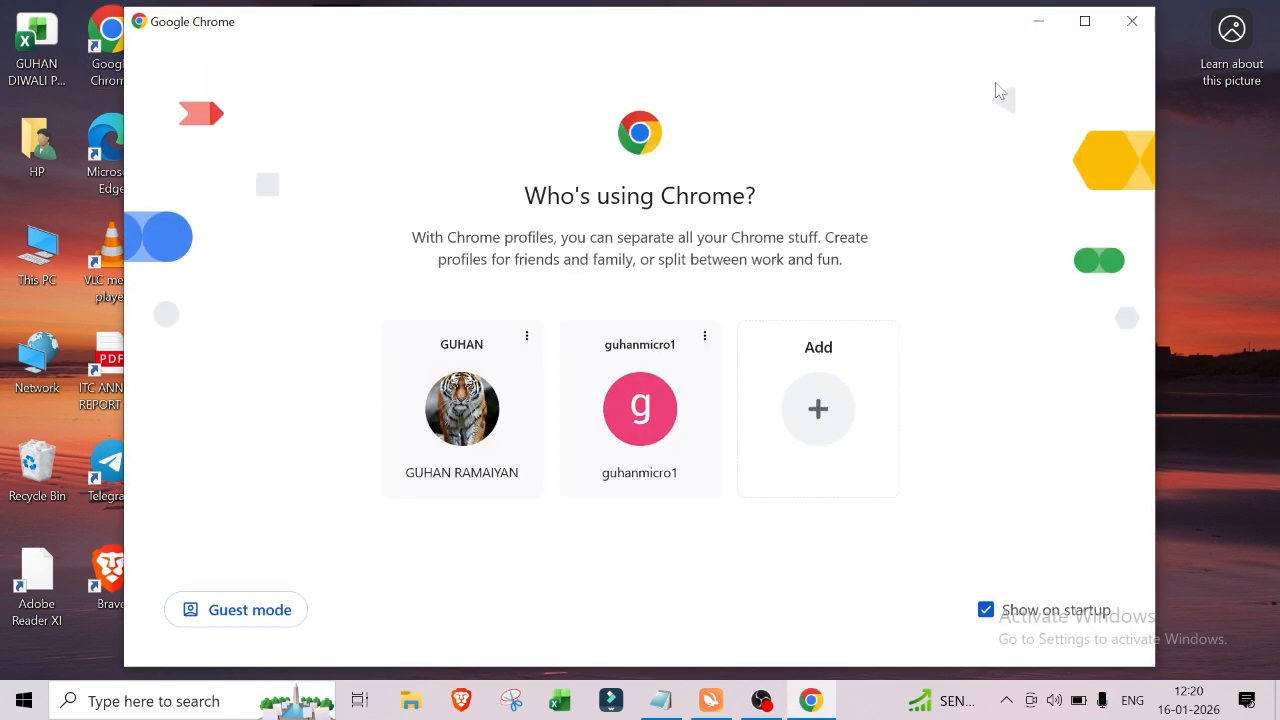
left_click(1084, 21)
left_click(492, 424)
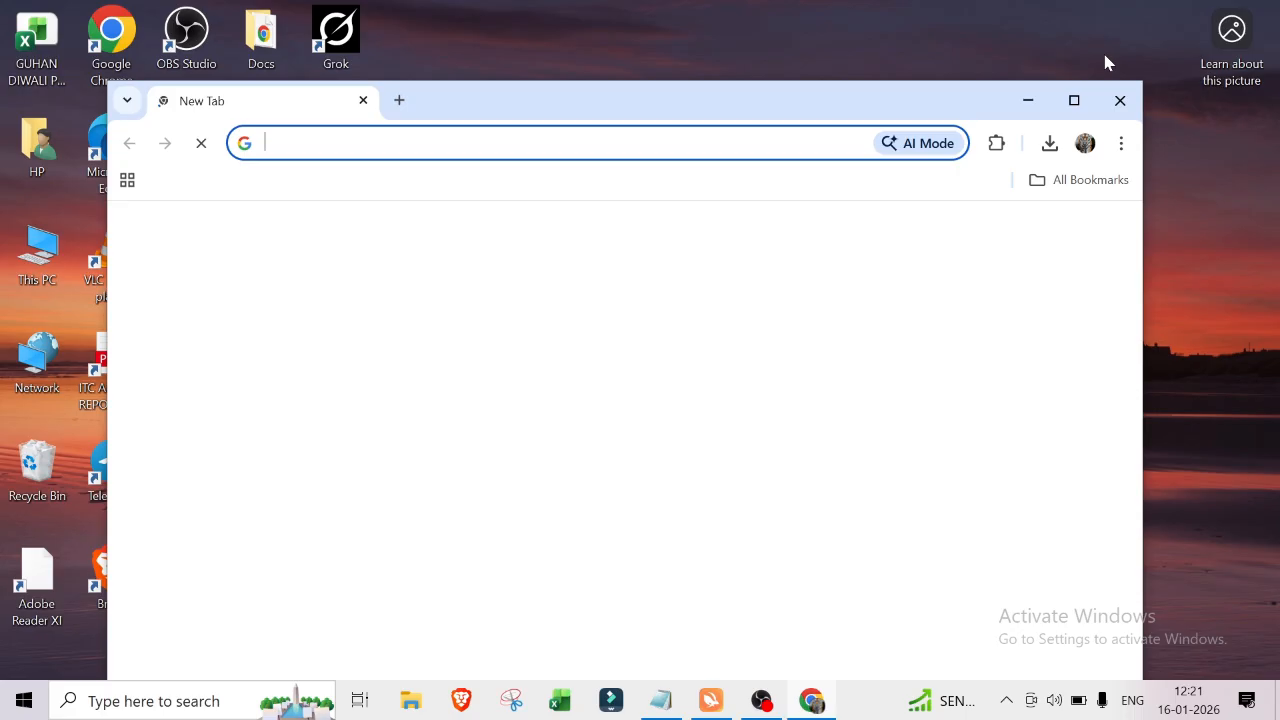
left_click(1075, 100)
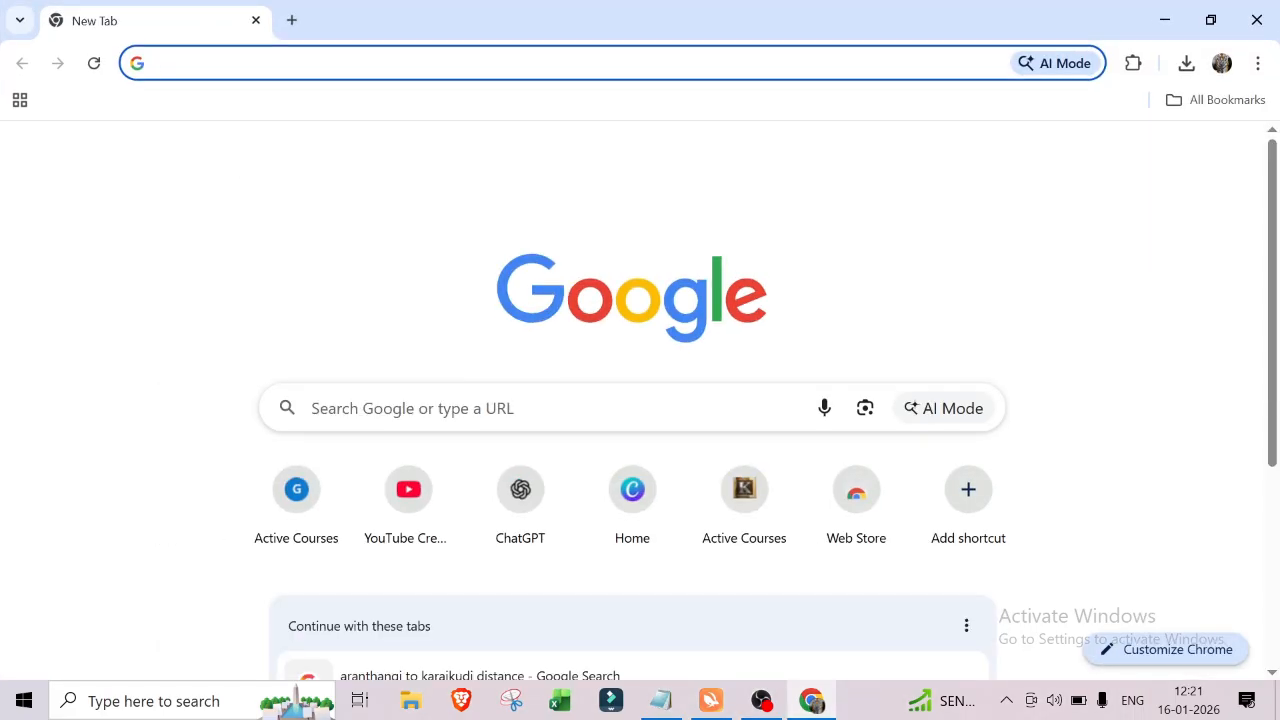
Step: Open ChatGPT from the address bar
type("ch")
key("Return")
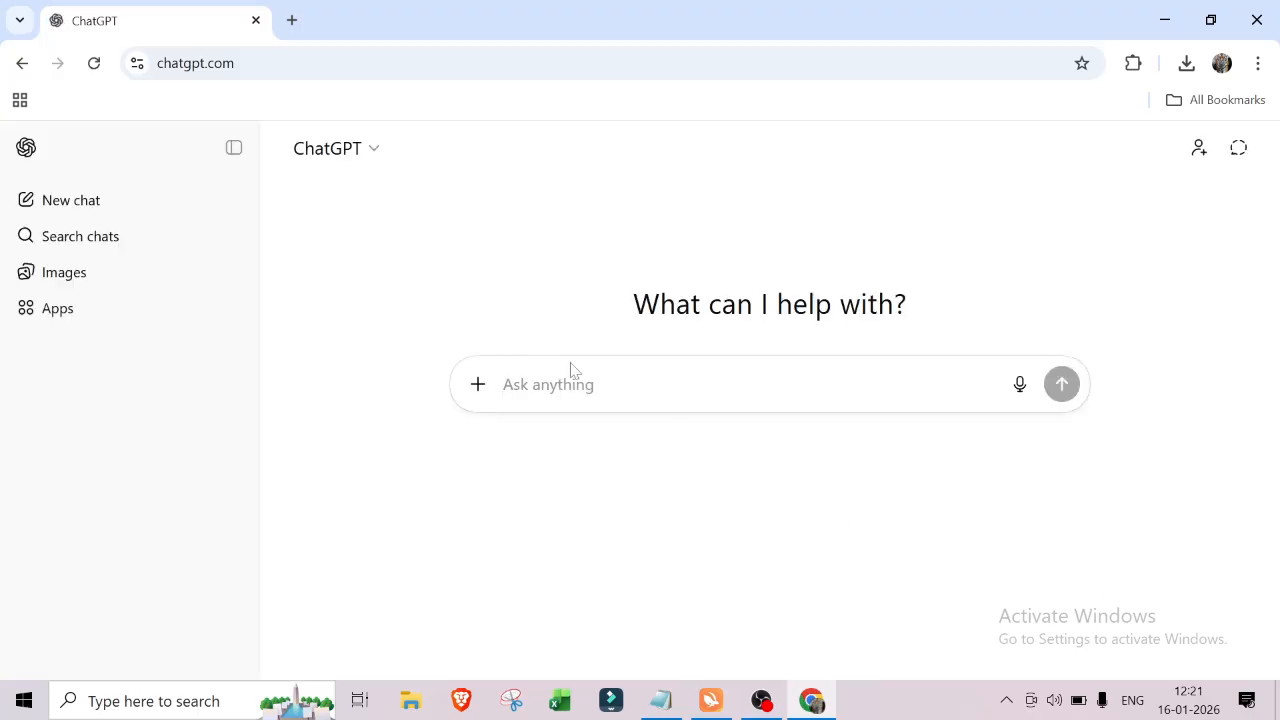
left_click(1005, 702)
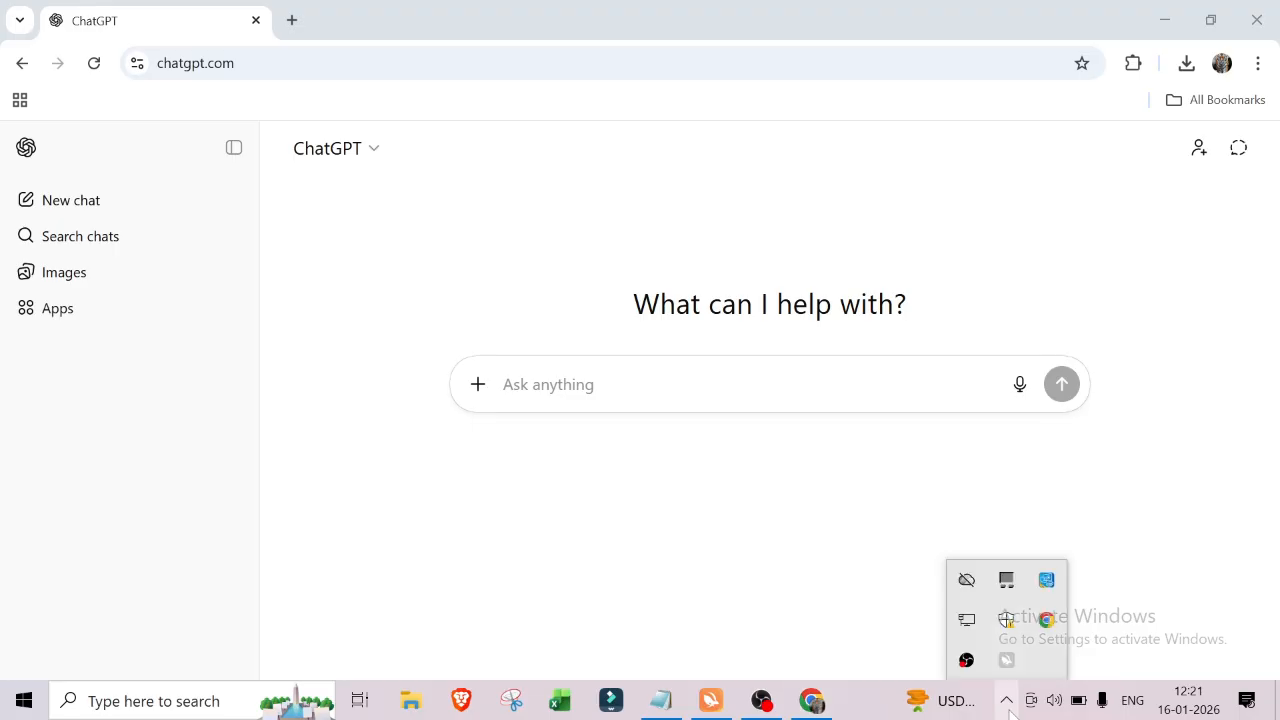
left_click(1008, 703)
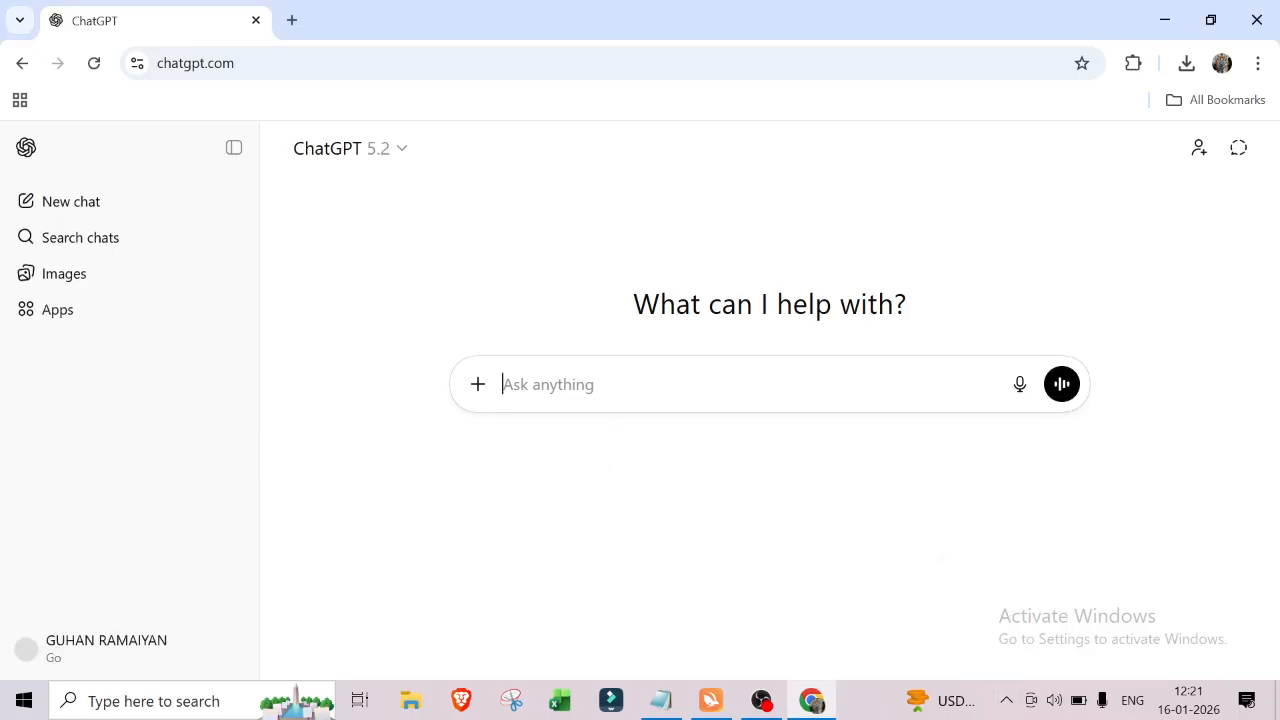
Step: Ask ChatGPT: "i want practice min and max function in excel give me a dataset excel download format for my practice"
type("i wa")
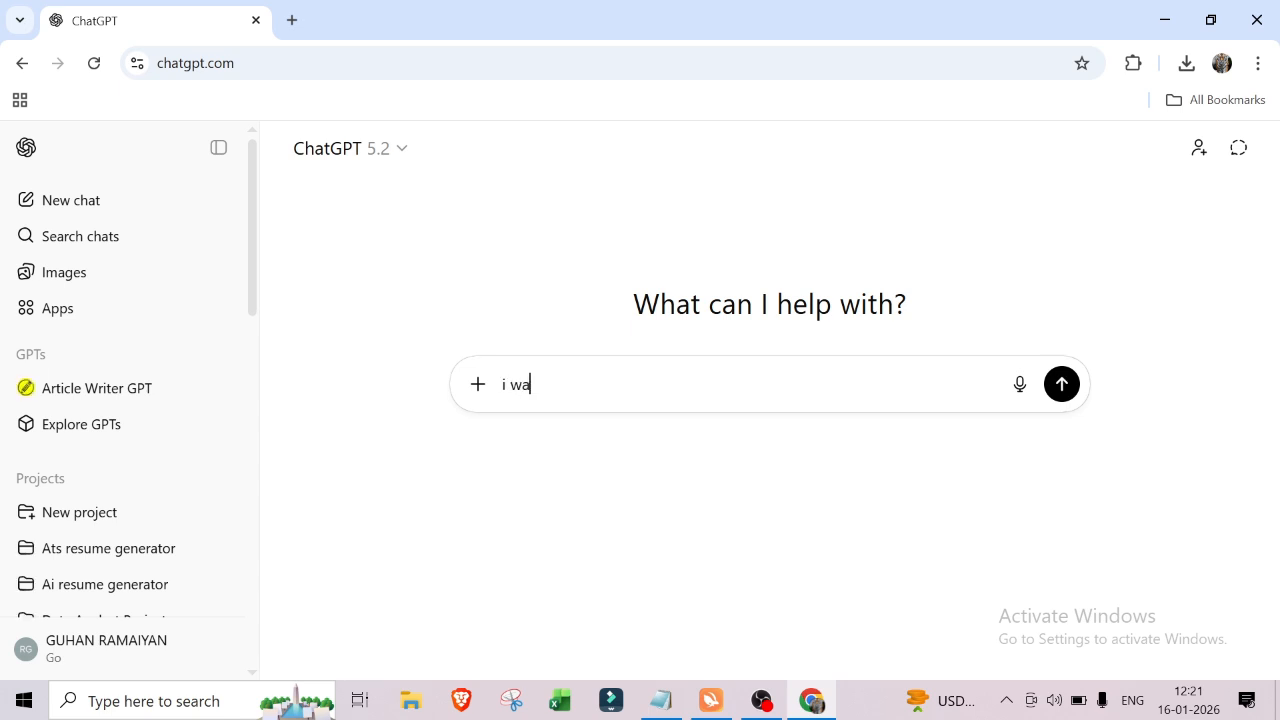
type("ny")
type(" prac")
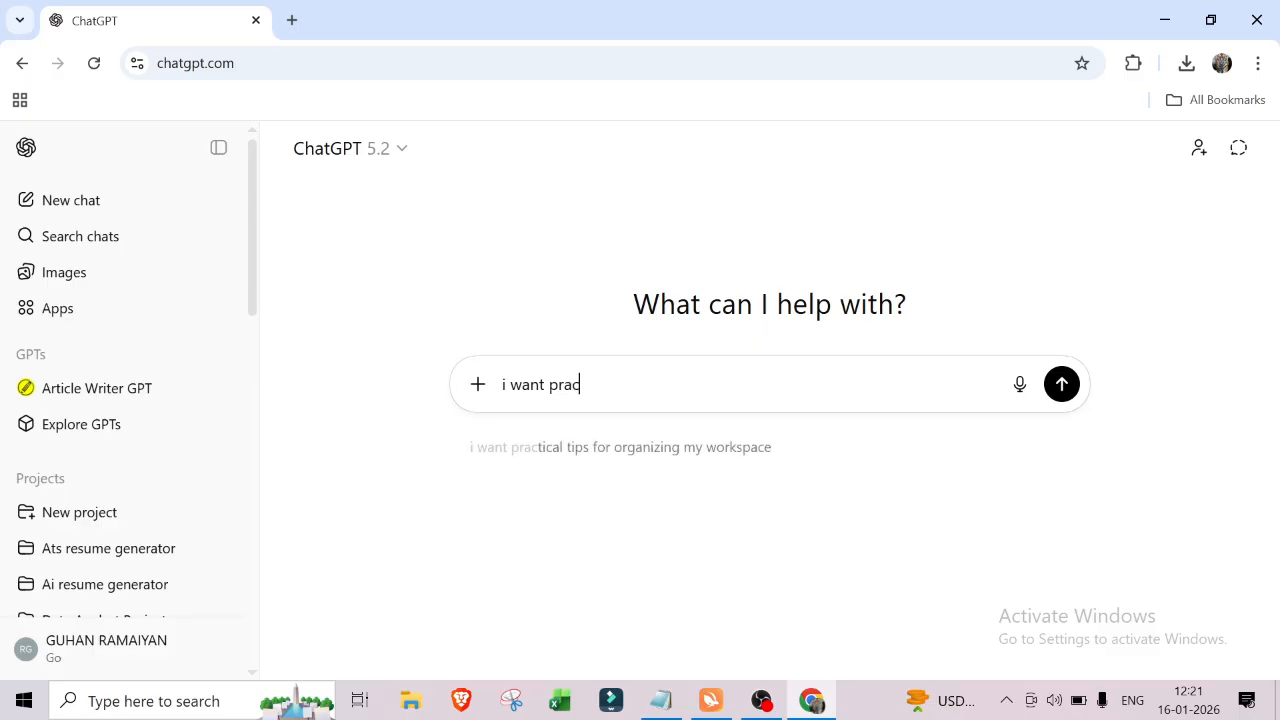
type("tice ")
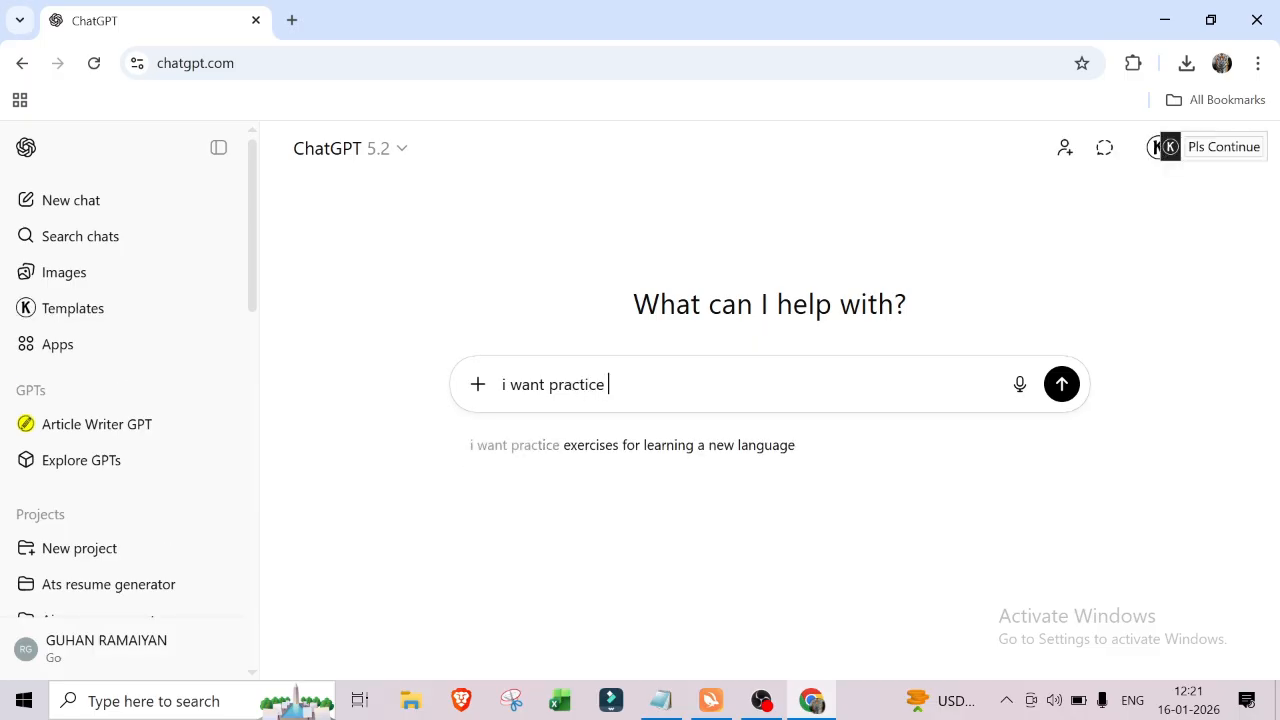
type("min and max f")
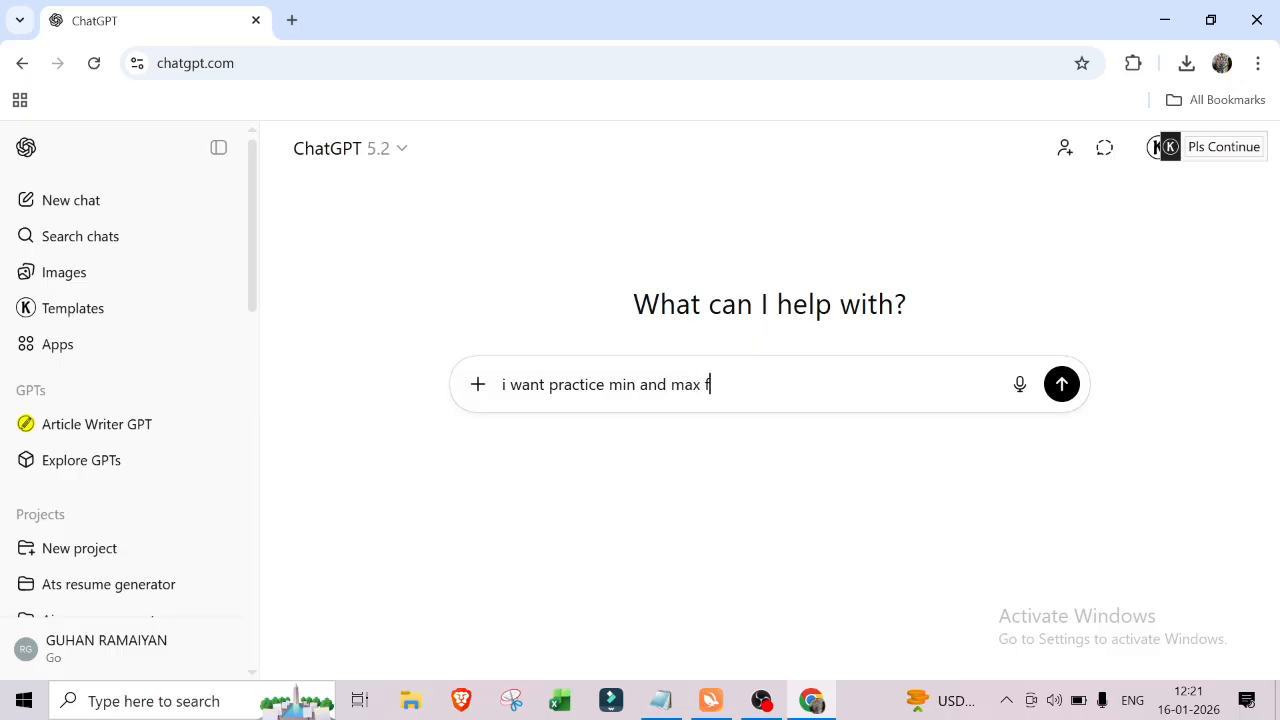
type("unction in excel give ")
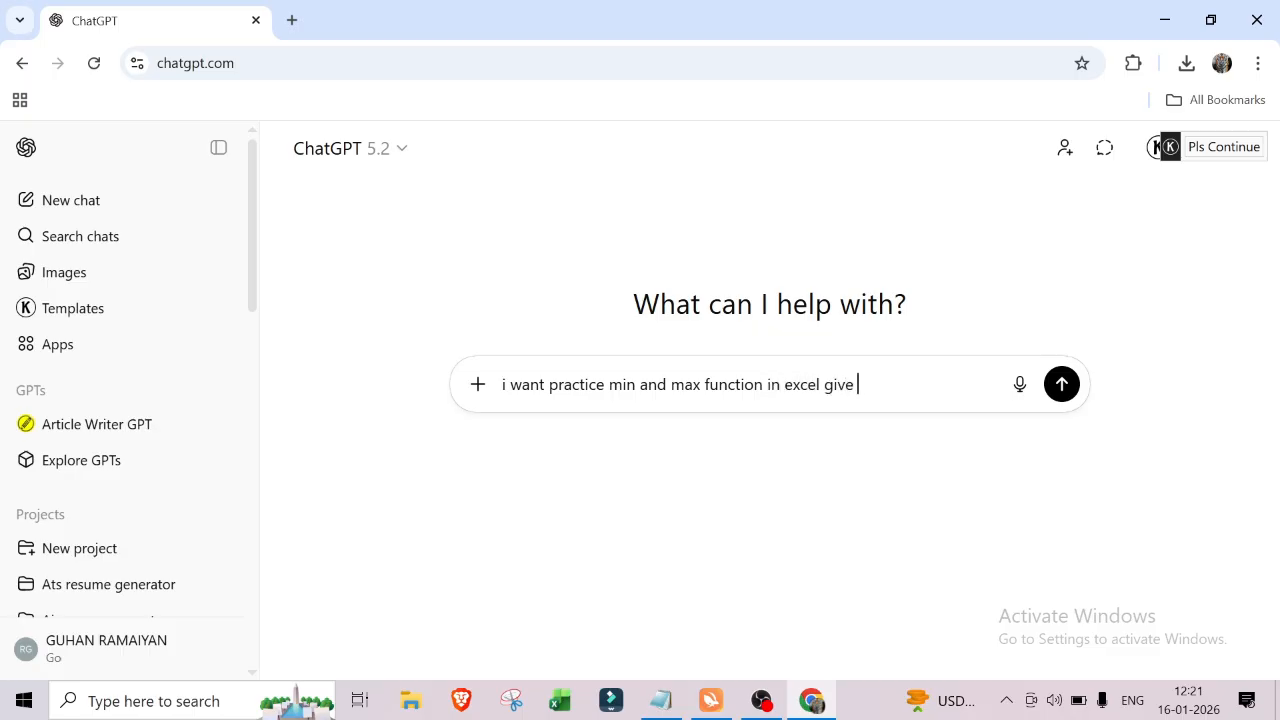
type("me a dataset ex")
type("cel")
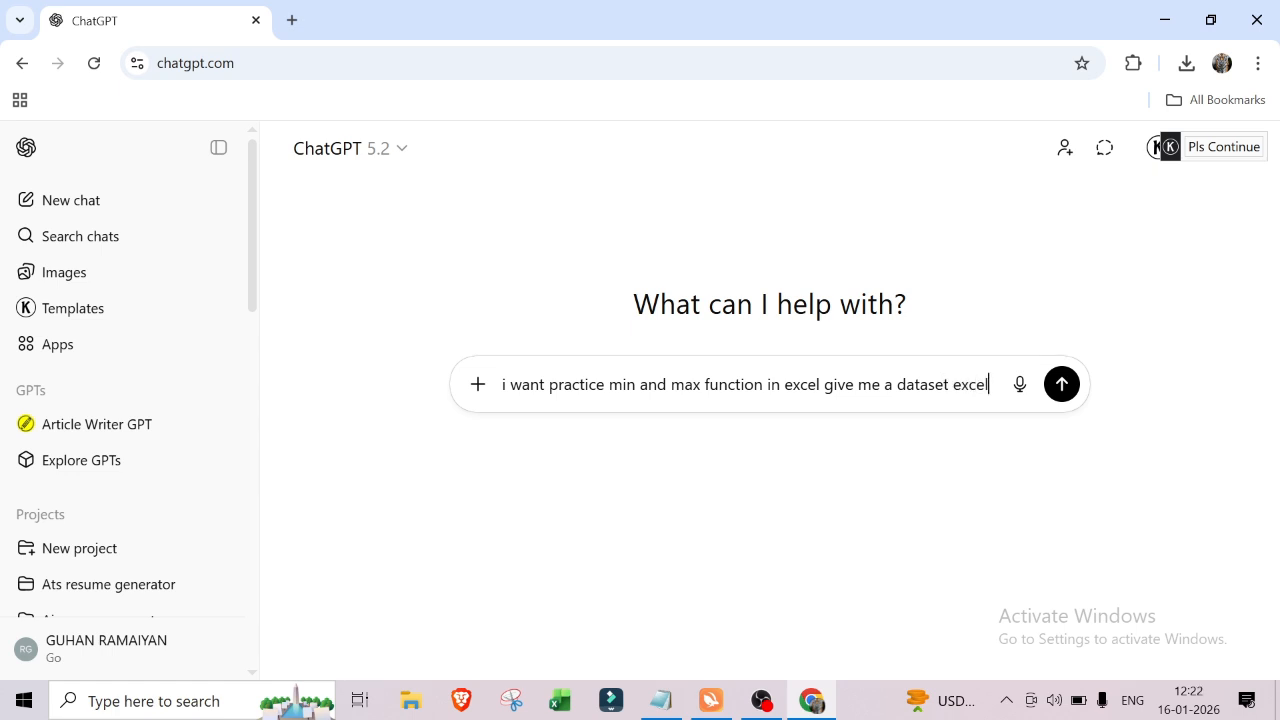
type(" dow")
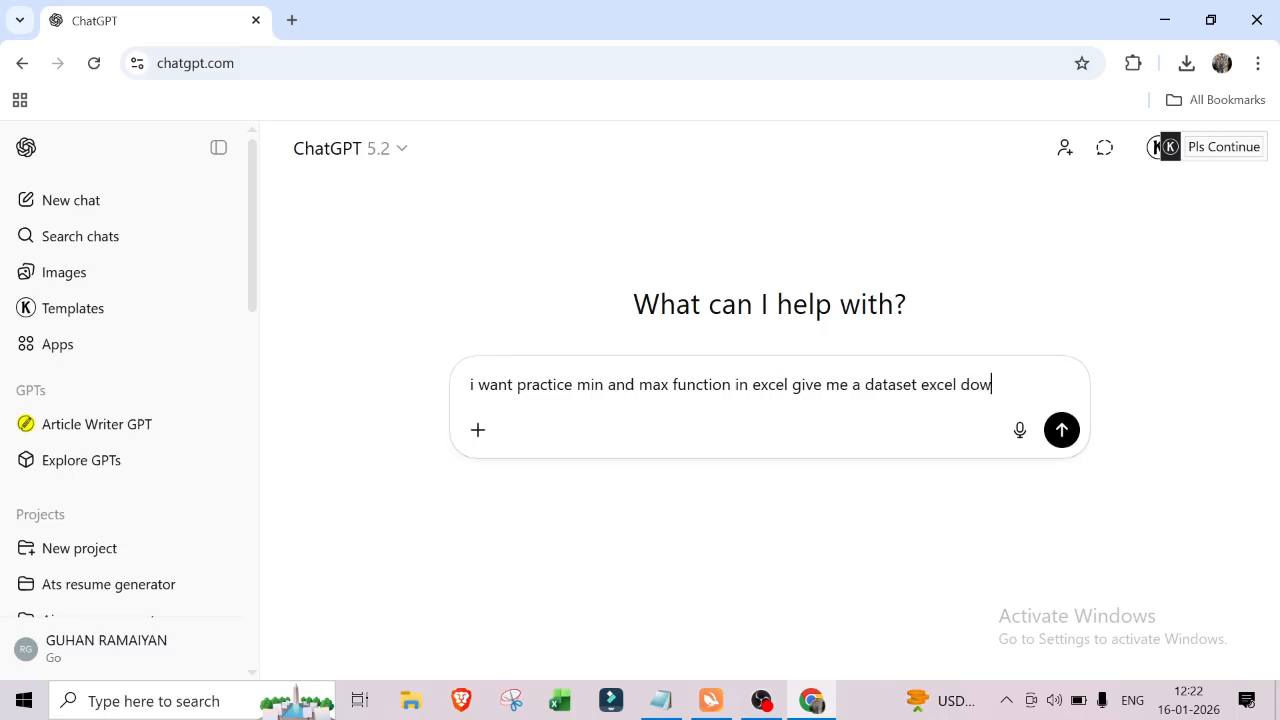
type("nload format")
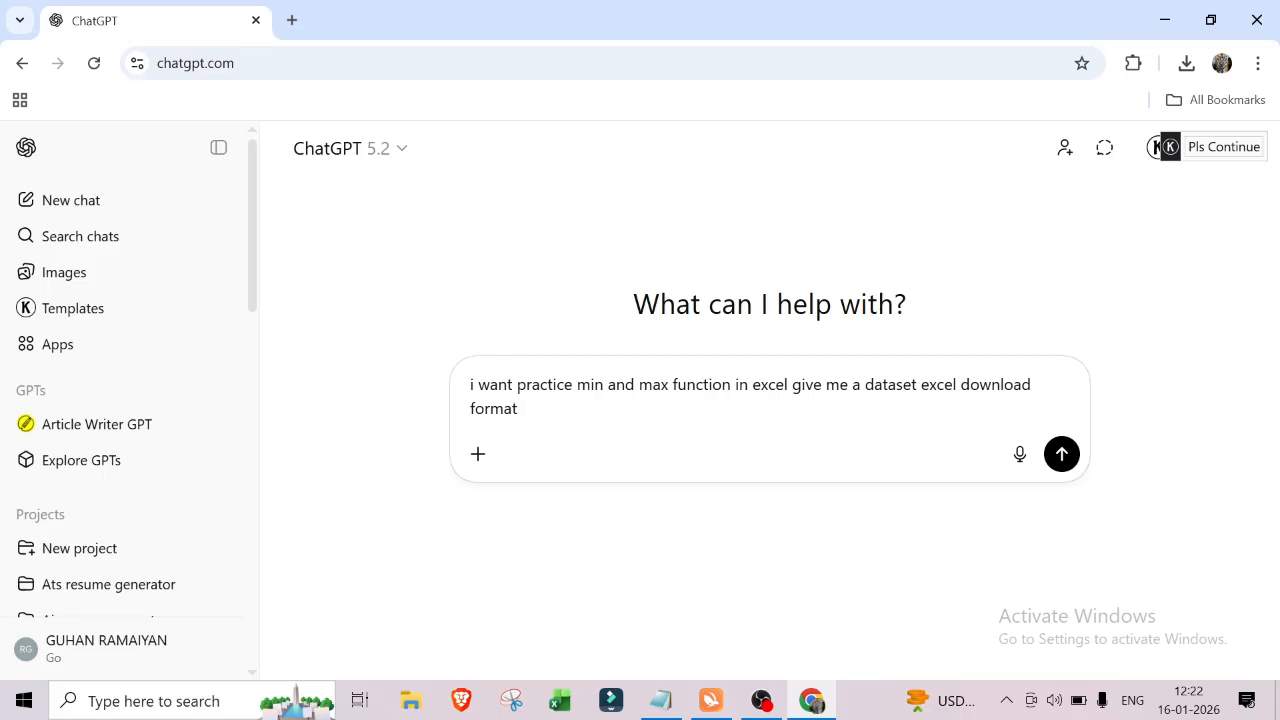
type(" for my practice")
key("Return")
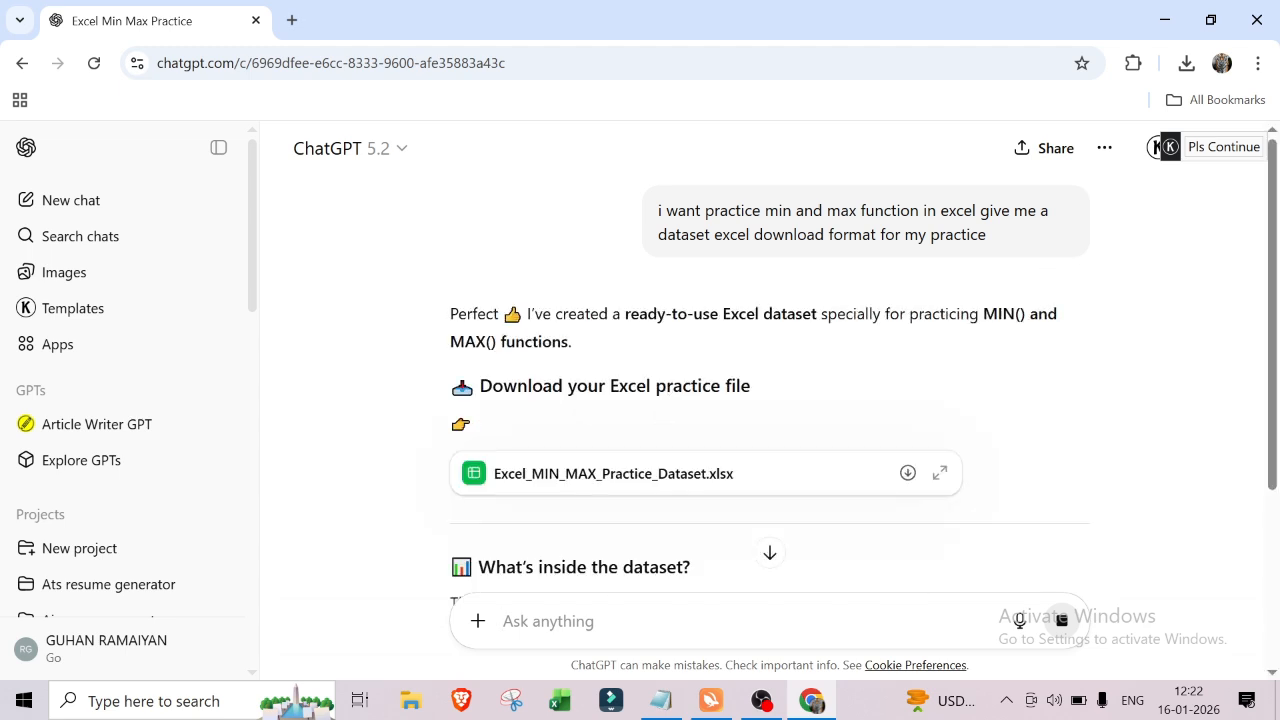
Step: Review the generated dataset in the reply and download Excel_MIN_MAX_Practice_Dataset.xlsx
scroll(660, 390, "down", 5)
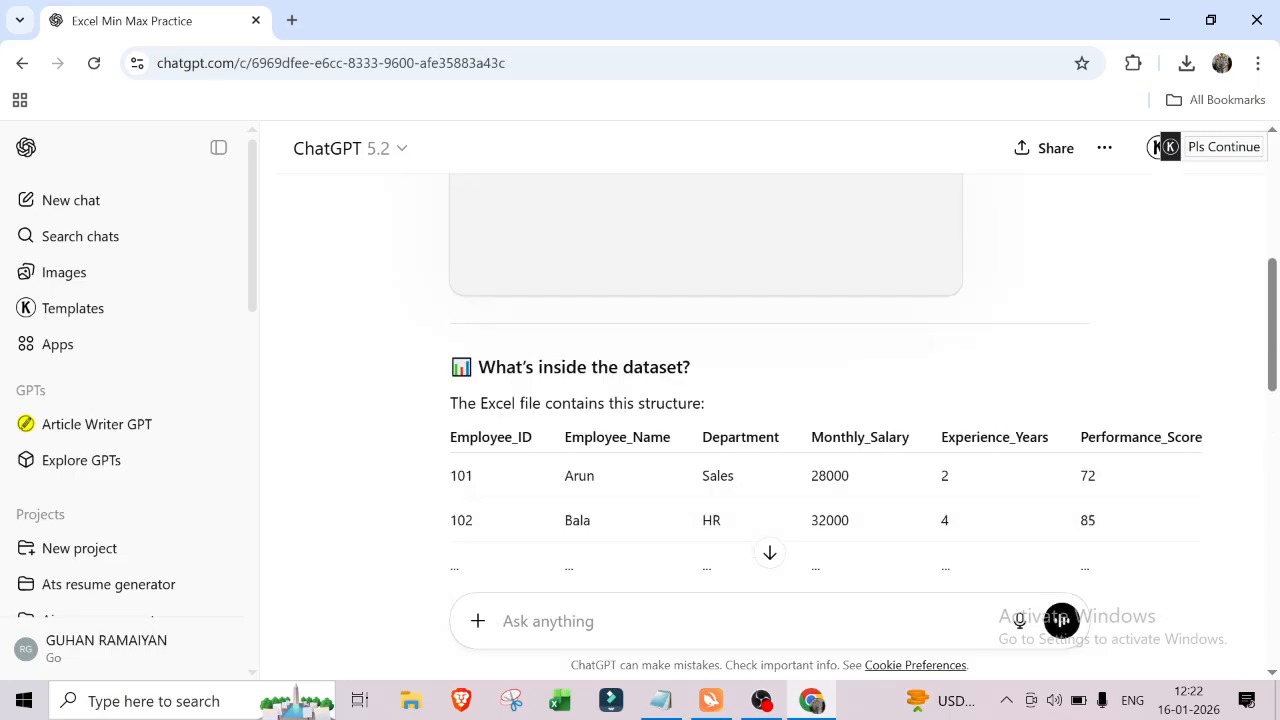
scroll(686, 410, "up", 3)
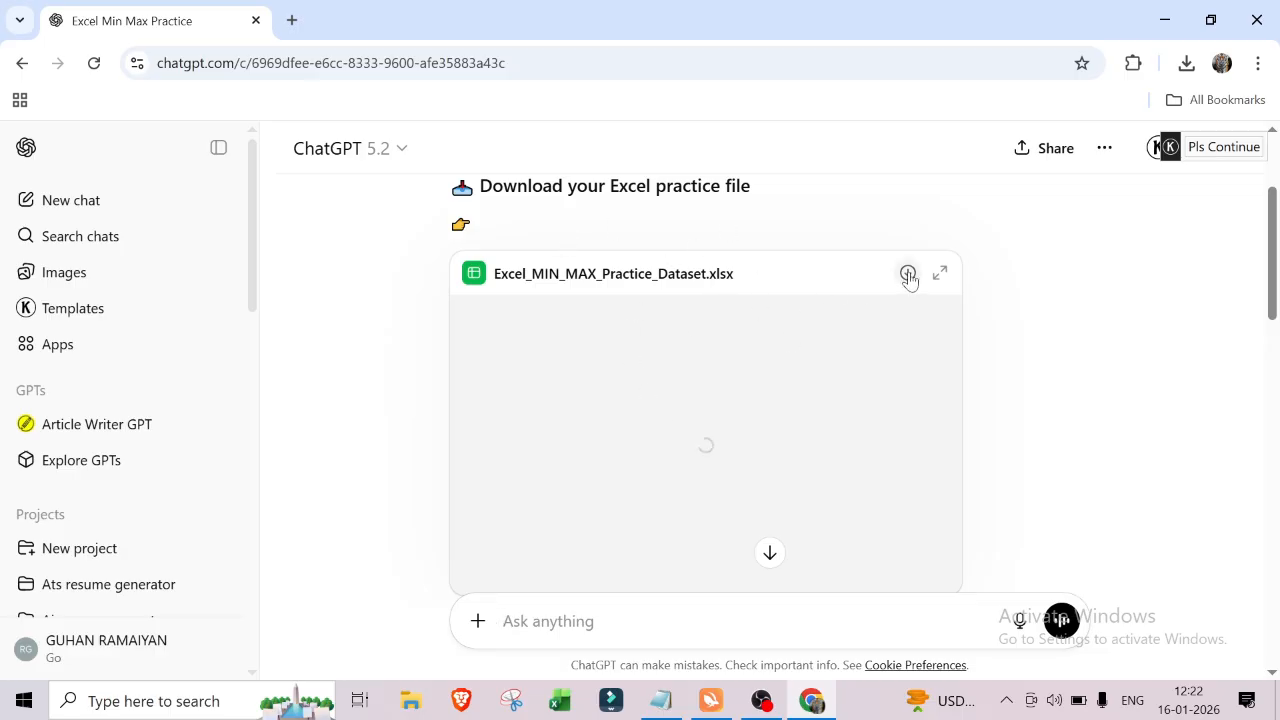
scroll(776, 372, "down", 3)
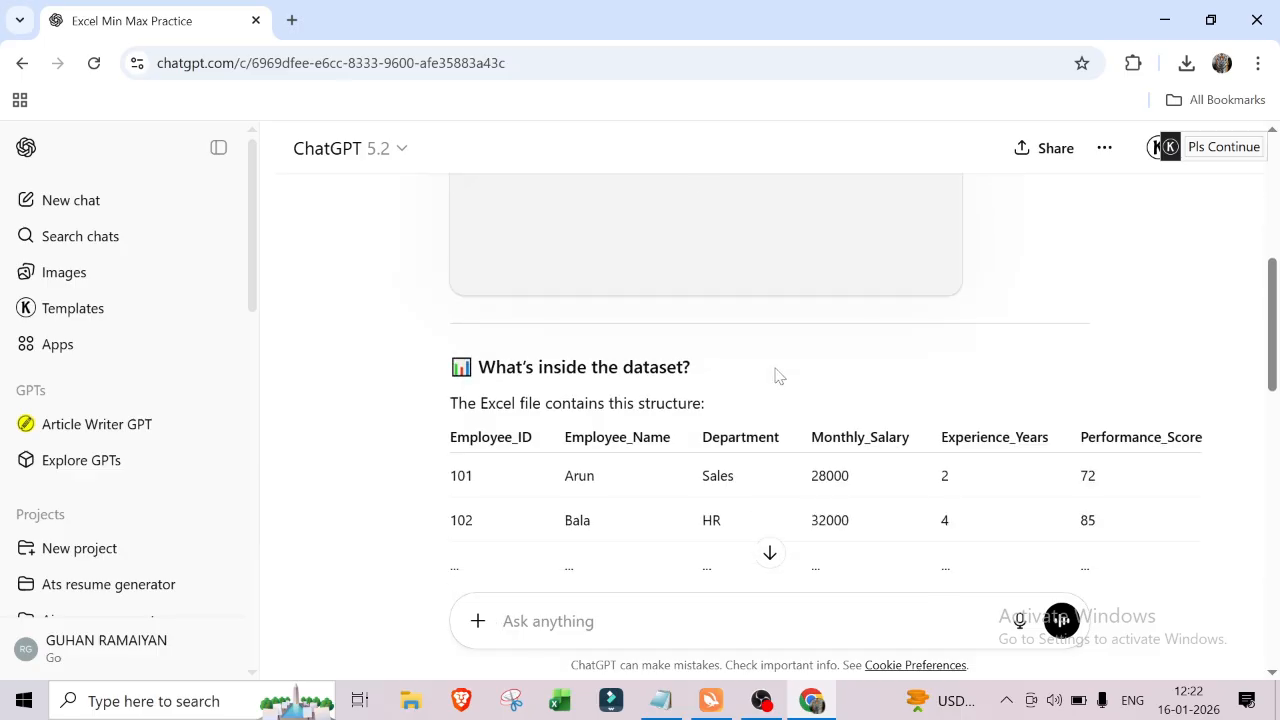
scroll(776, 372, "up", 3)
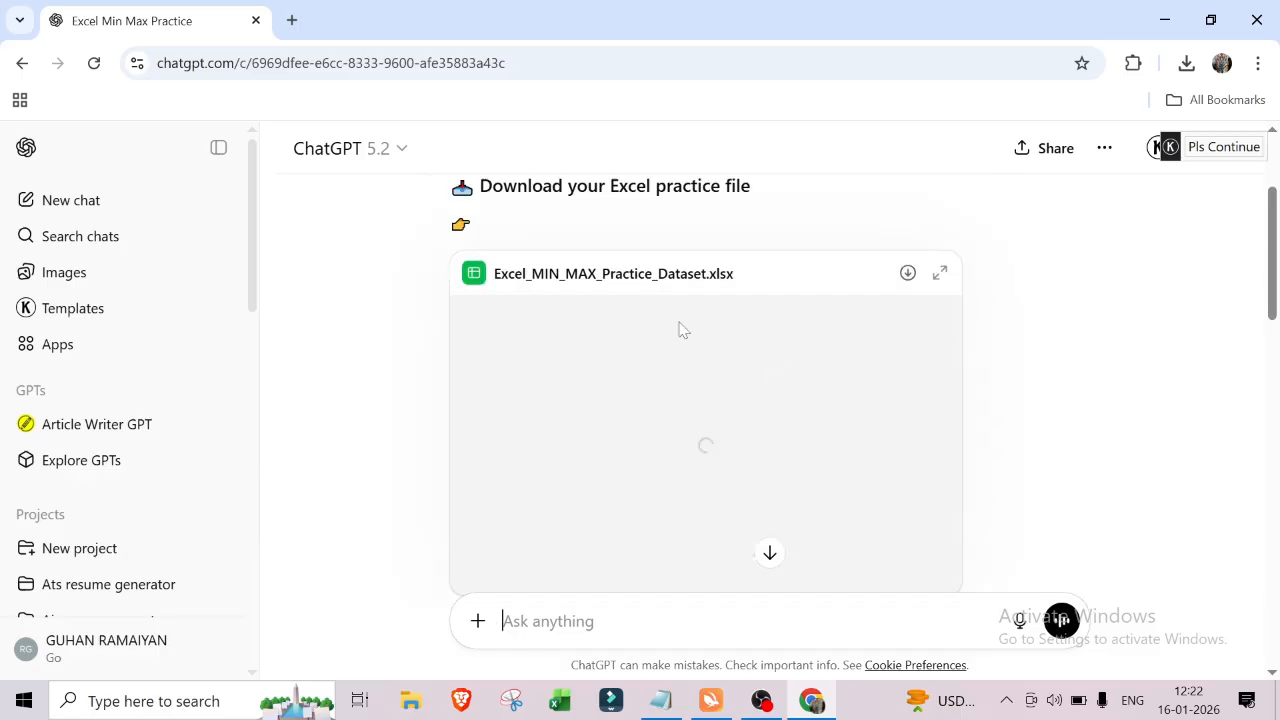
left_click(908, 274)
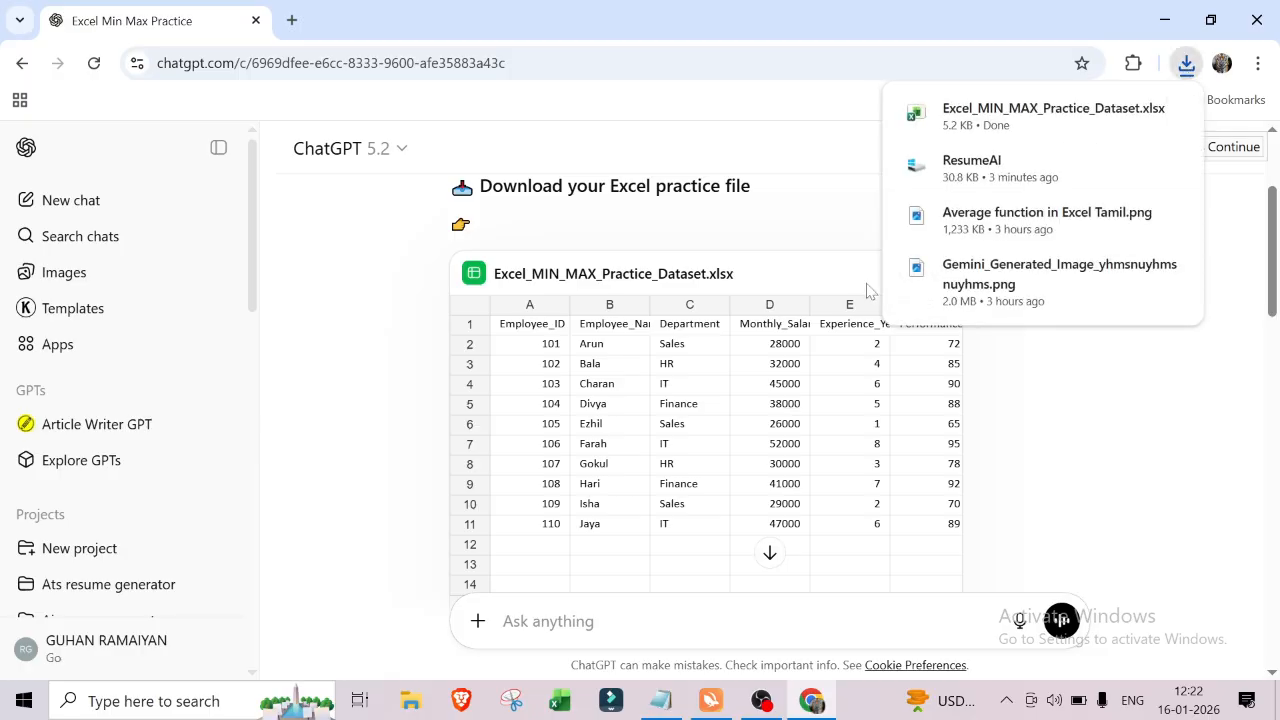
Step: Open the downloaded workbook from the downloads list and dismiss the Protected View message bar
mouse_move(1050, 138)
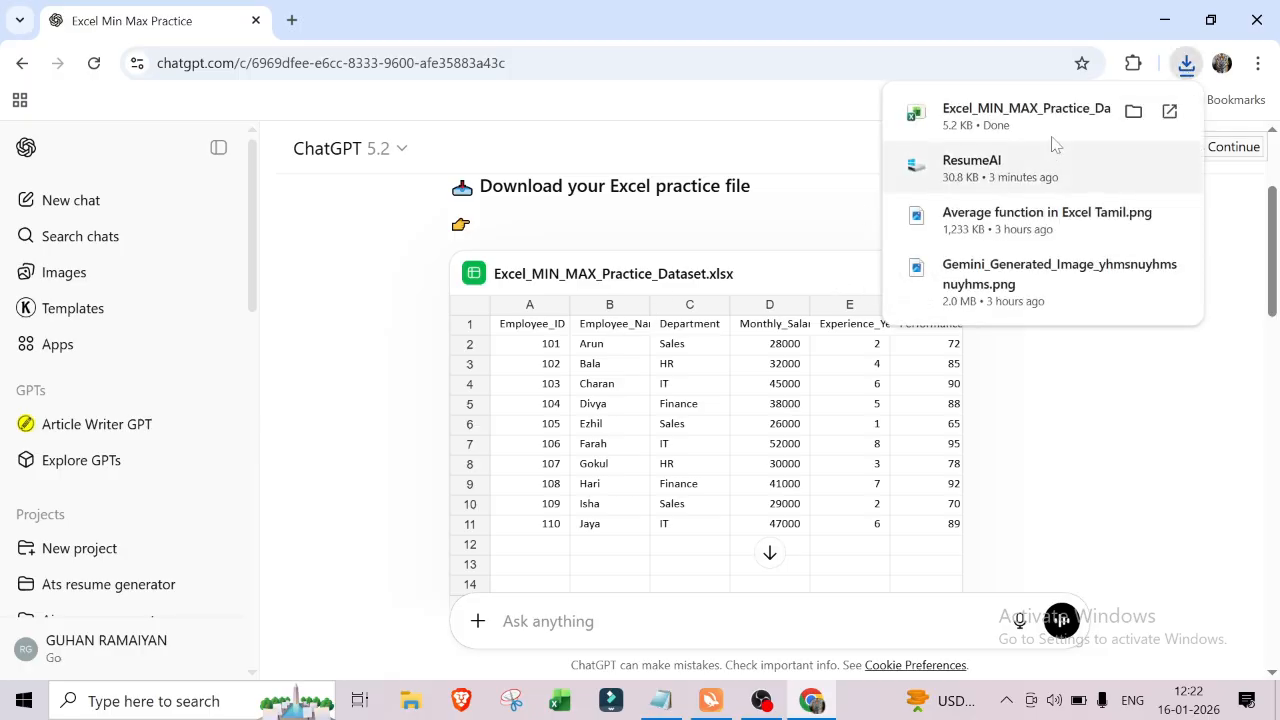
left_click(1134, 112)
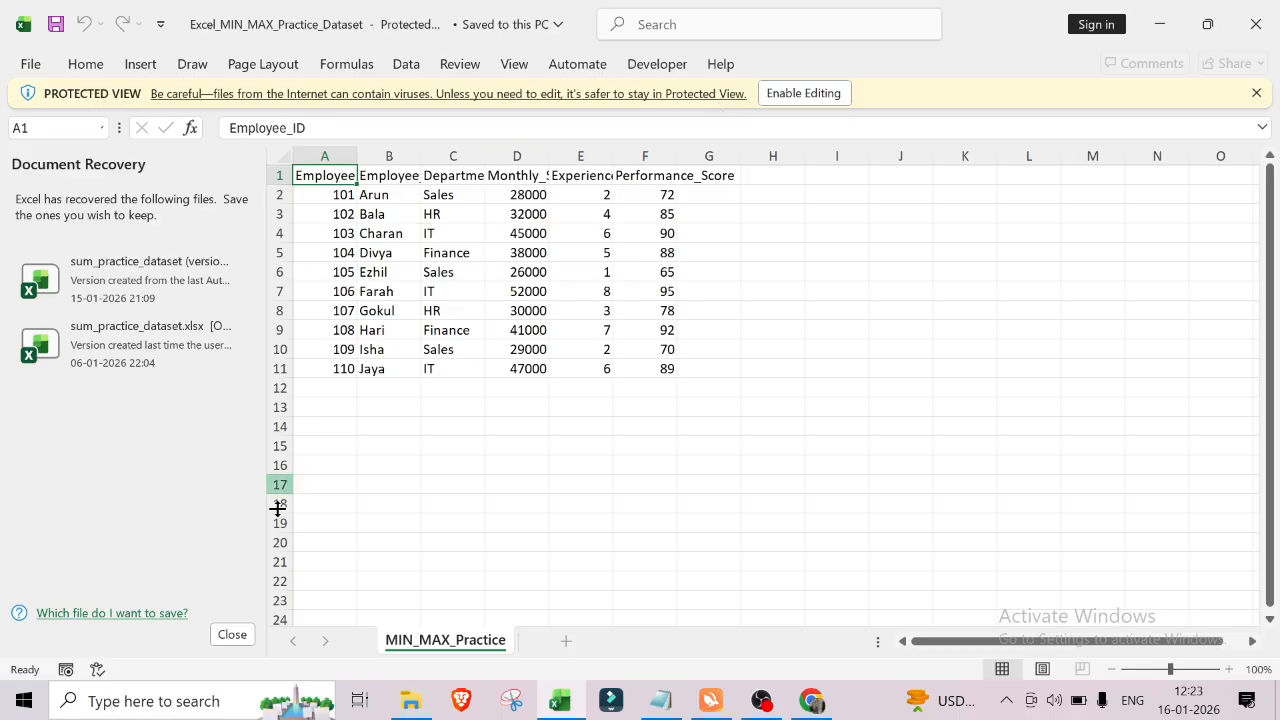
left_click(663, 431)
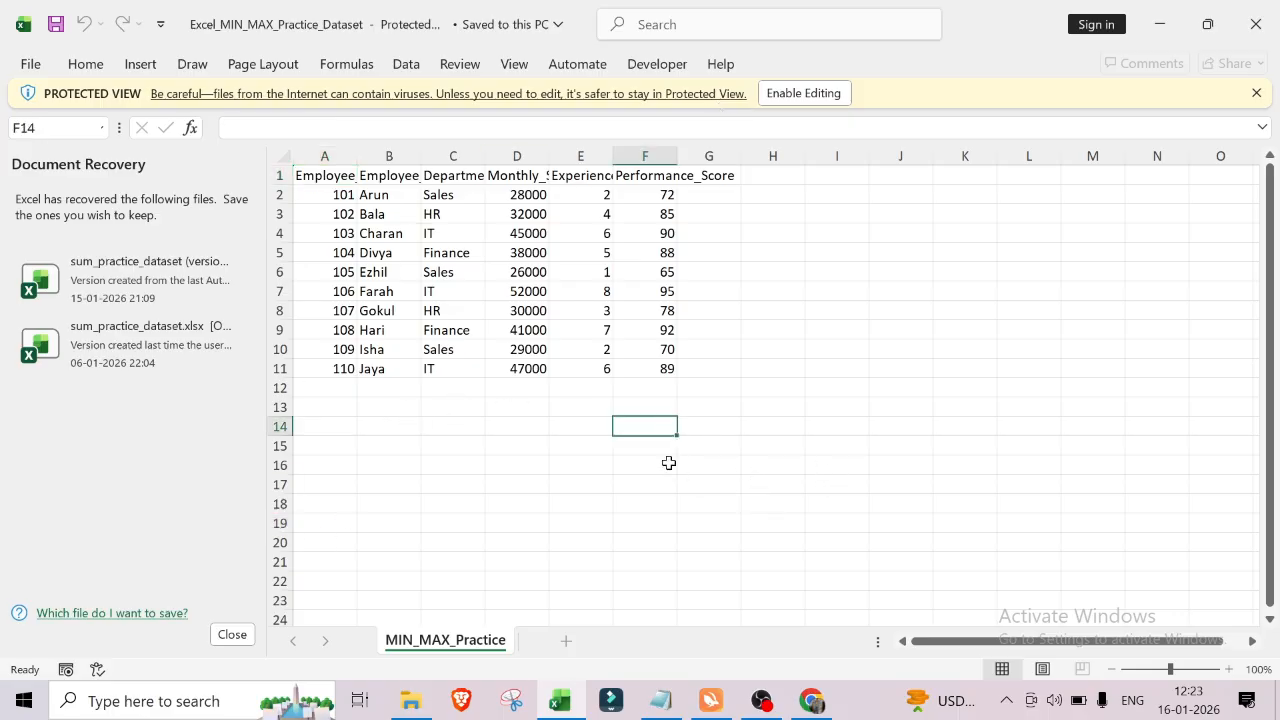
left_click(1256, 92)
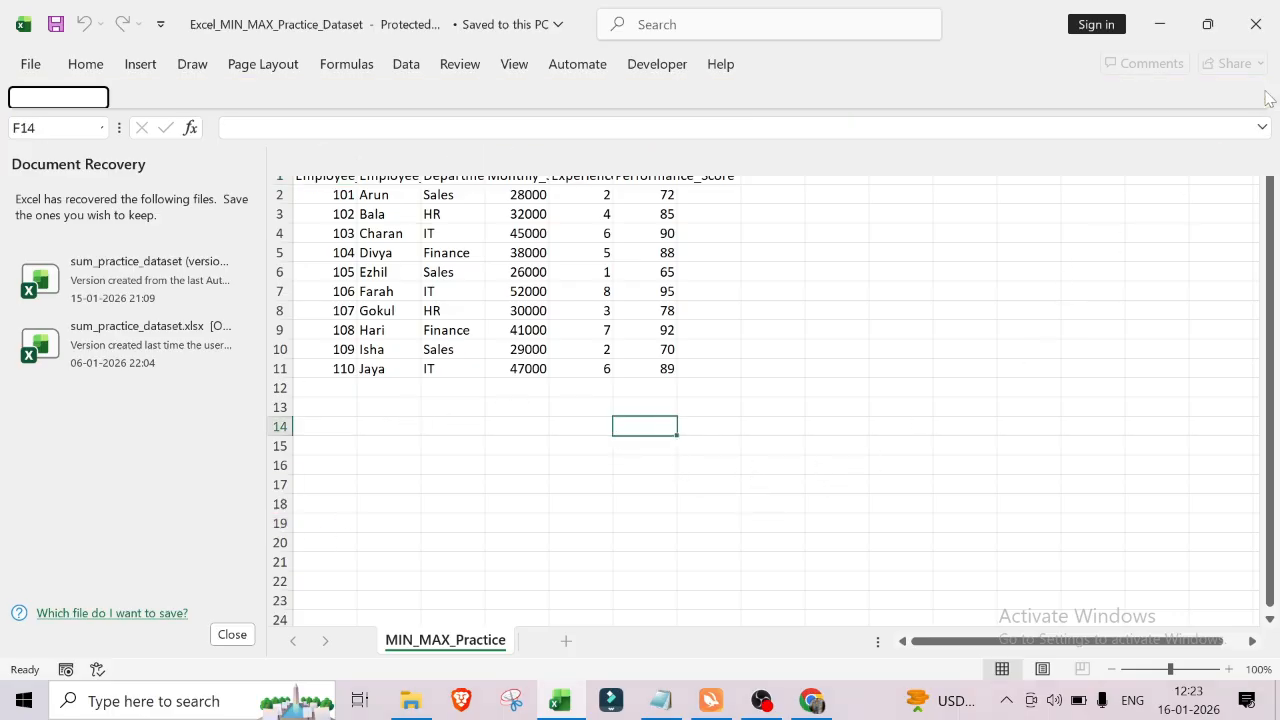
Step: Close the Document Recovery pane, choosing to view the recovered files later, and close Excel
left_click(232, 634)
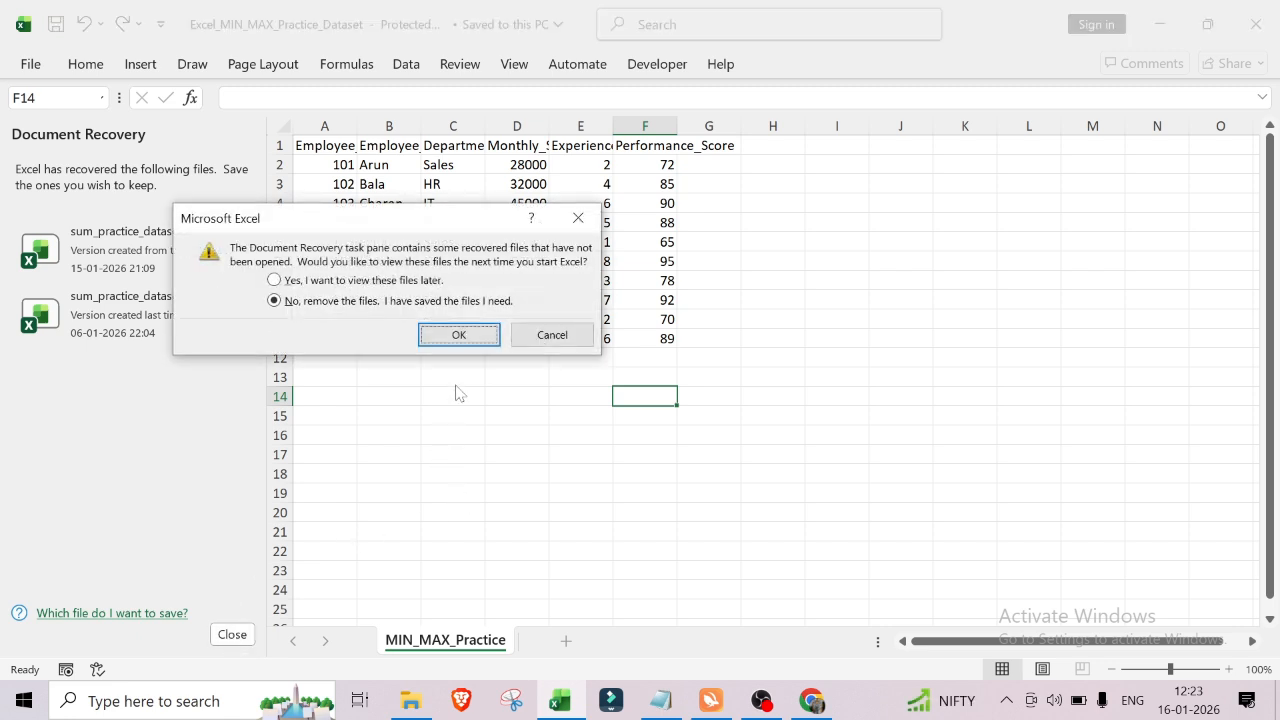
left_click(274, 281)
left_click(447, 338)
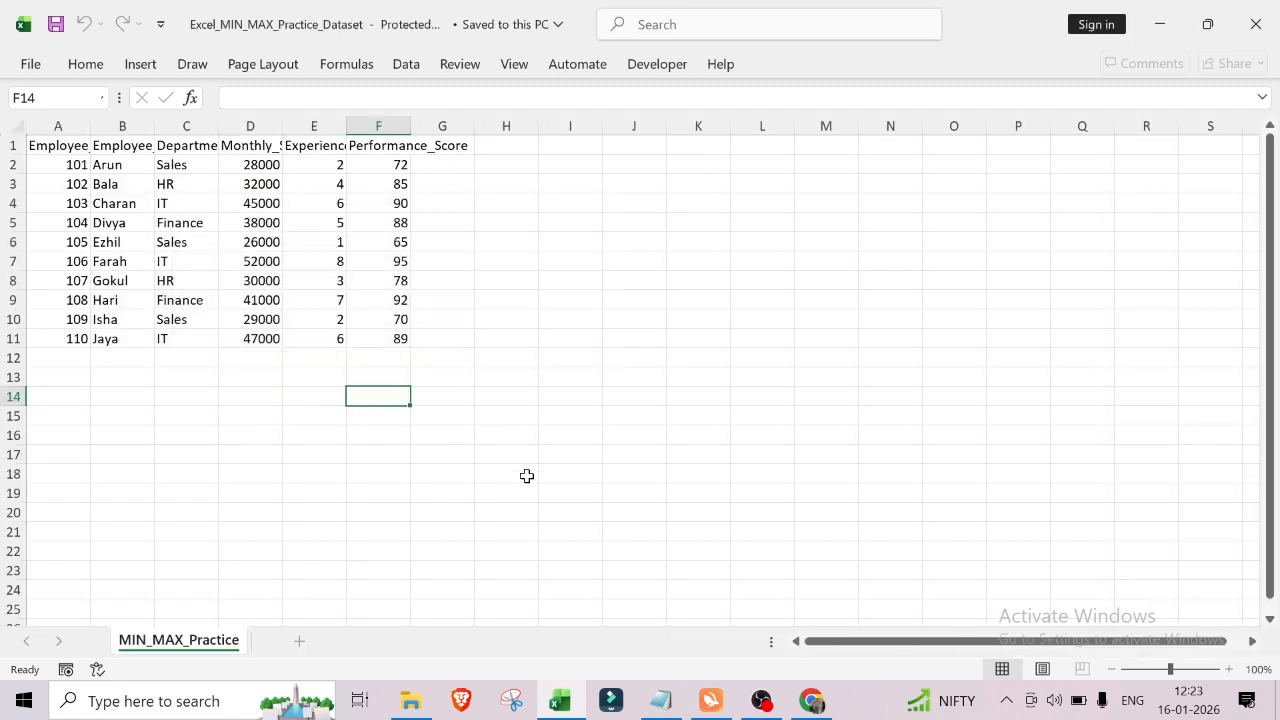
left_click(1257, 22)
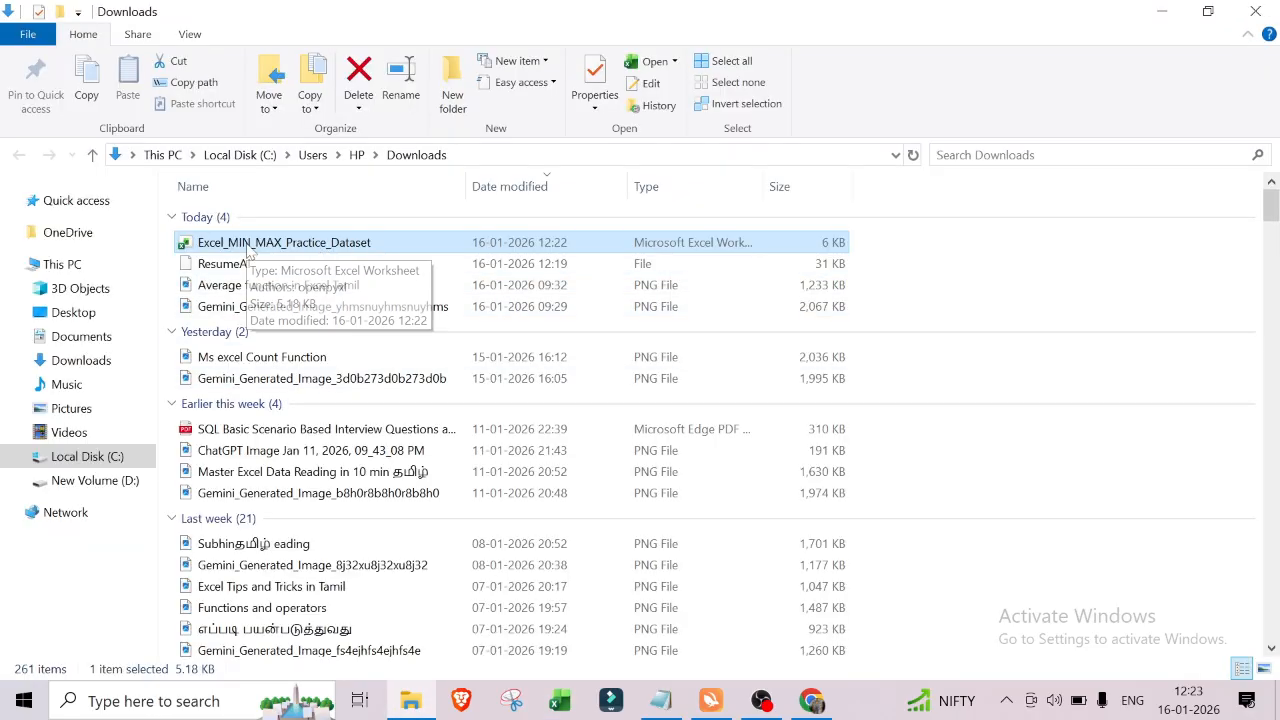
Step: Unblock the downloaded Excel_MIN_MAX_Practice_Dataset file in its properties and apply the change
double_click(330, 243)
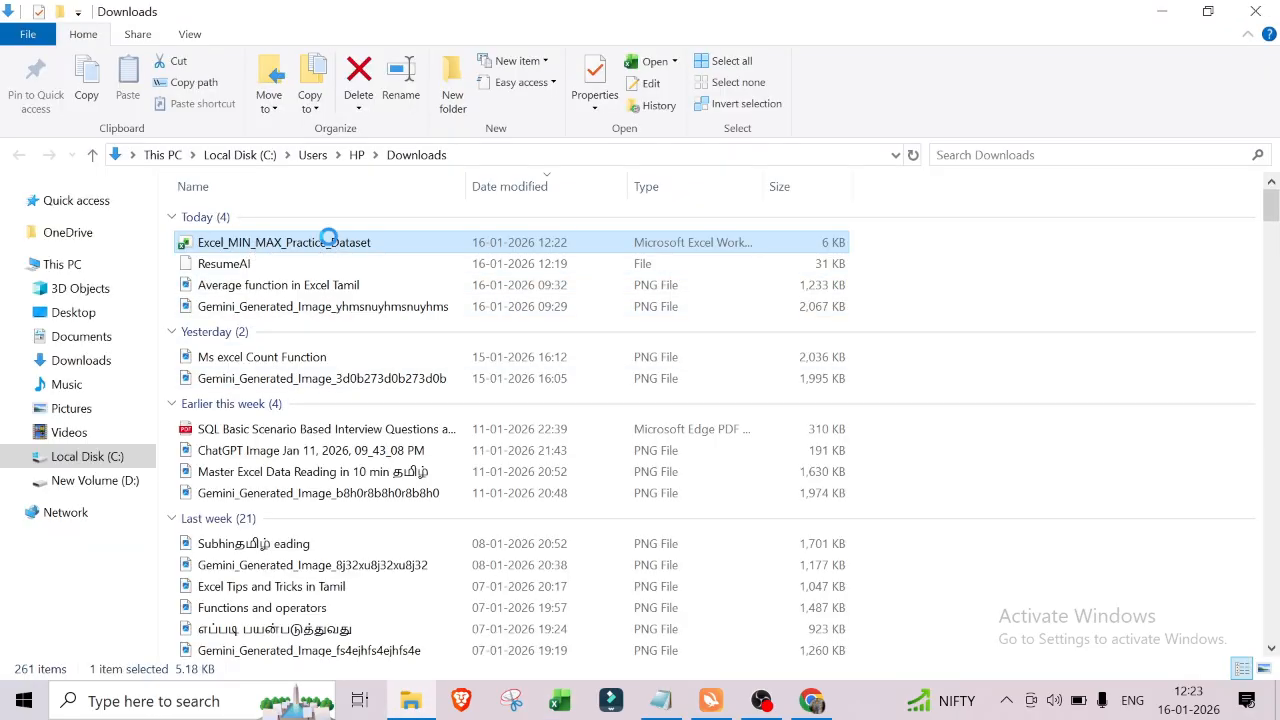
right_click(330, 242)
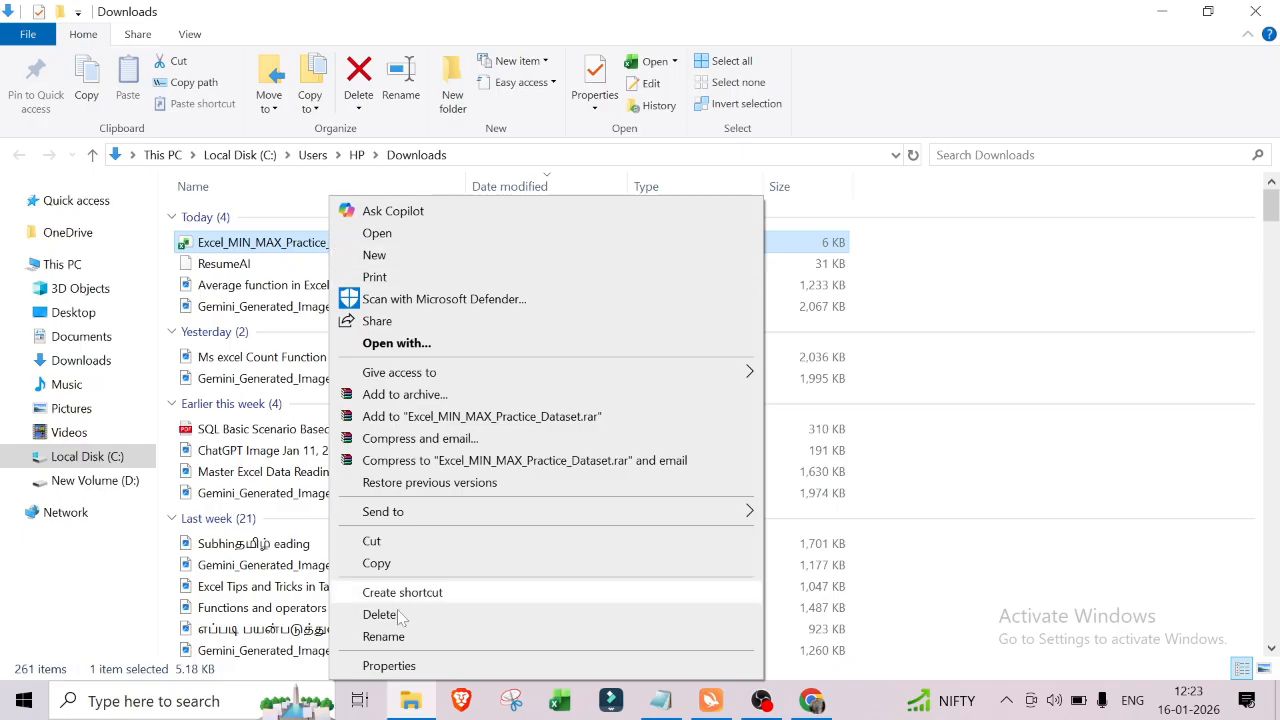
left_click(389, 666)
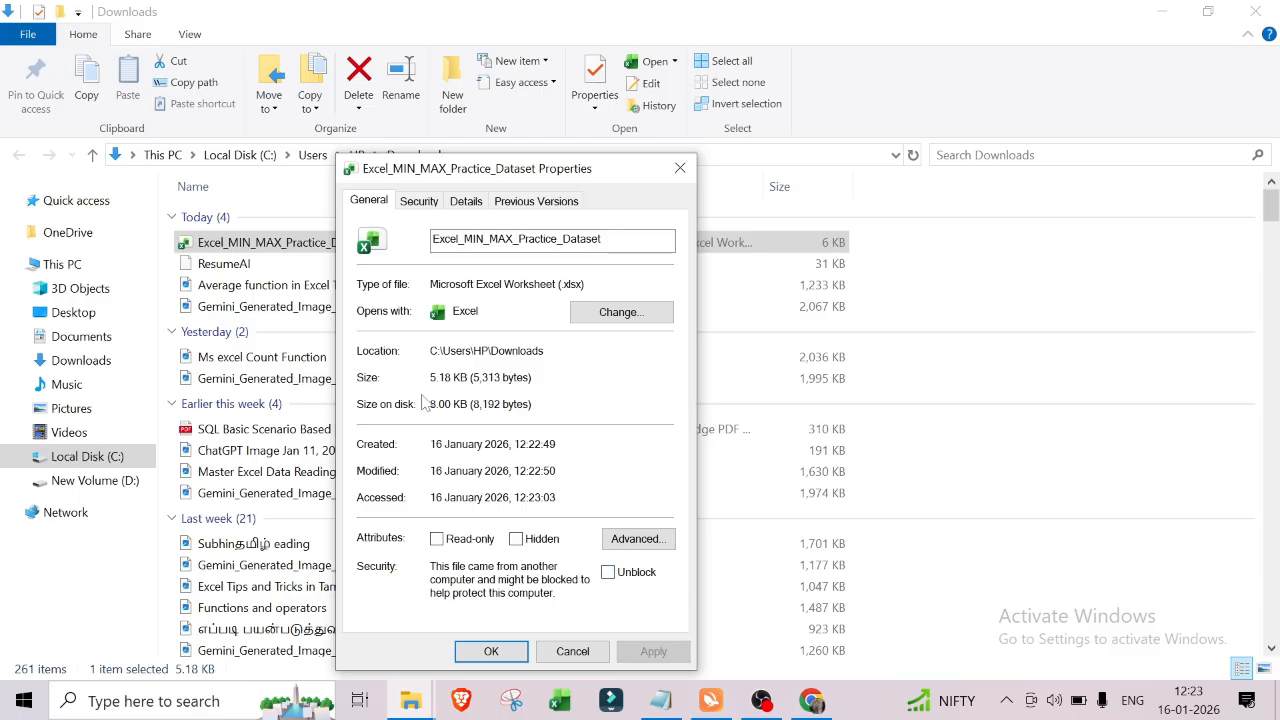
left_click(607, 572)
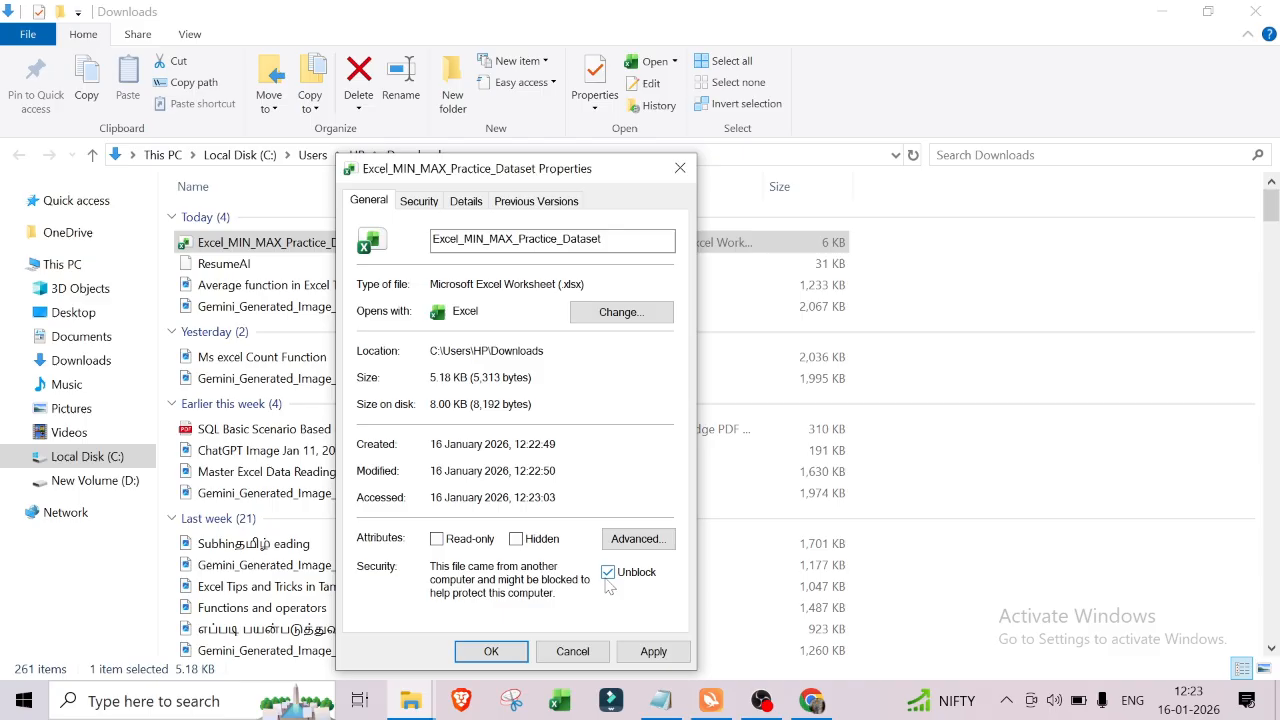
left_click(653, 651)
left_click(491, 651)
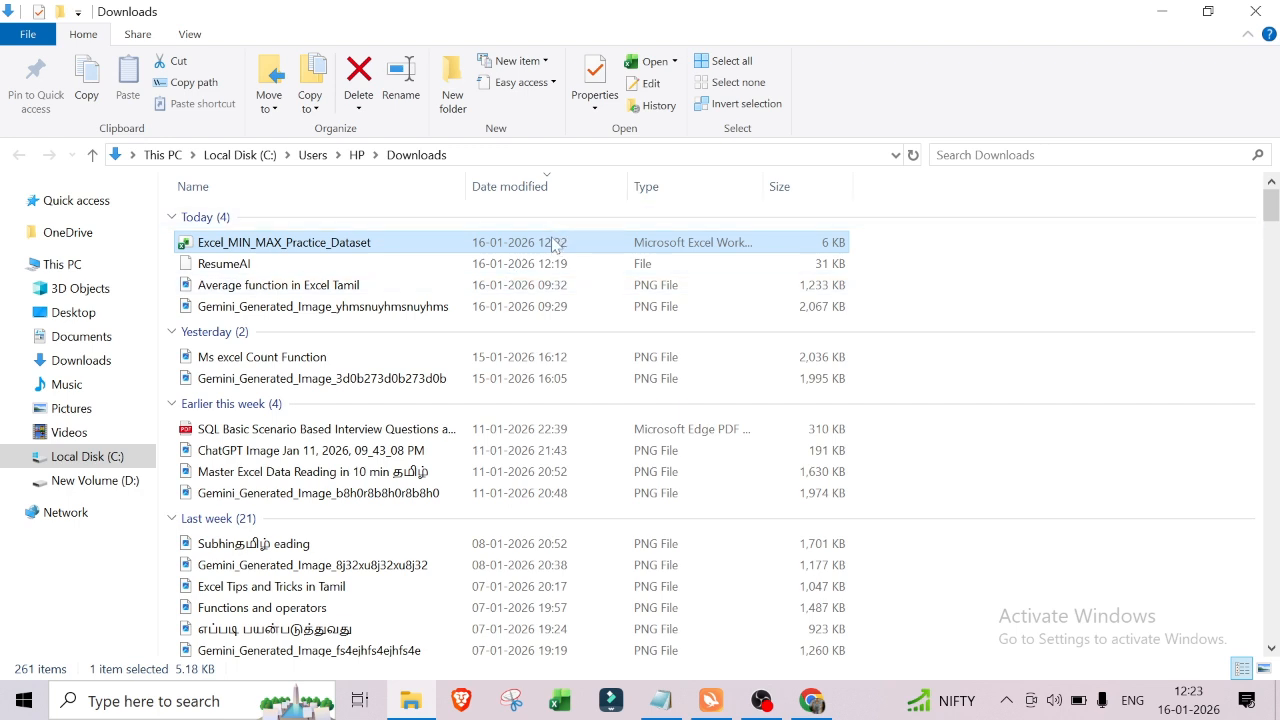
Step: Open the workbook and close the Document Recovery pane, choosing to view the recovered files later
double_click(555, 245)
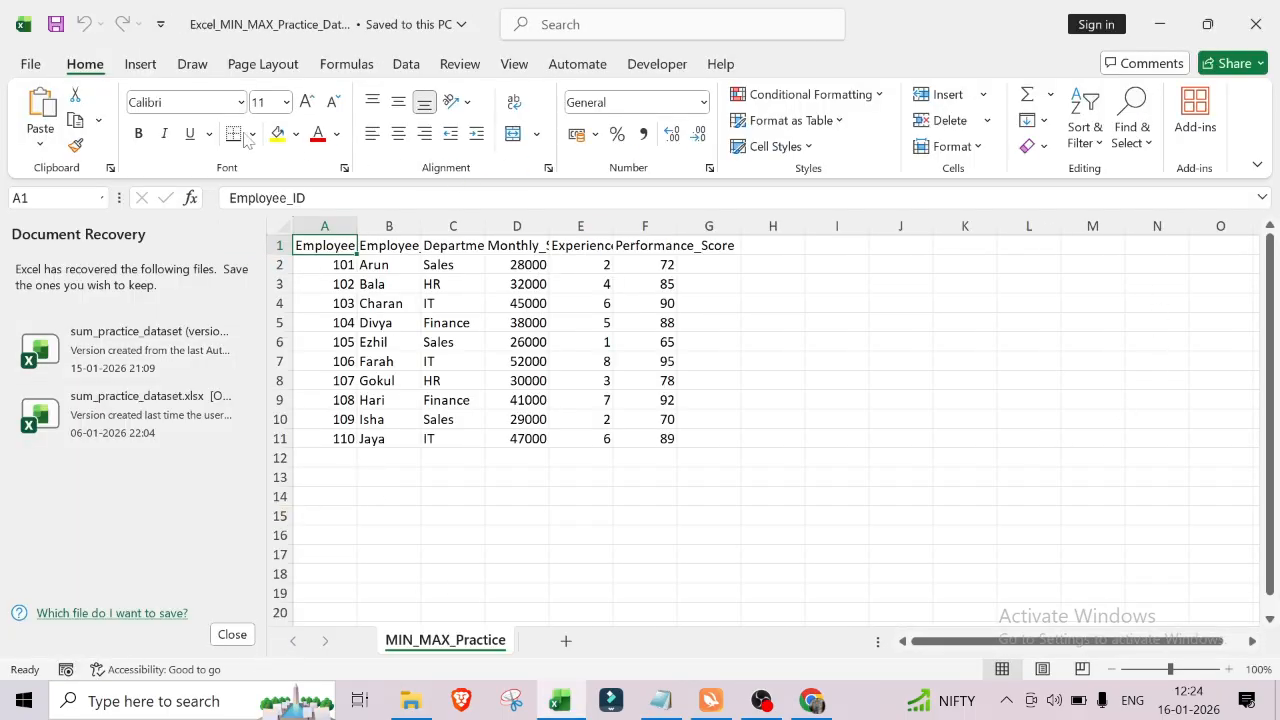
left_click(232, 635)
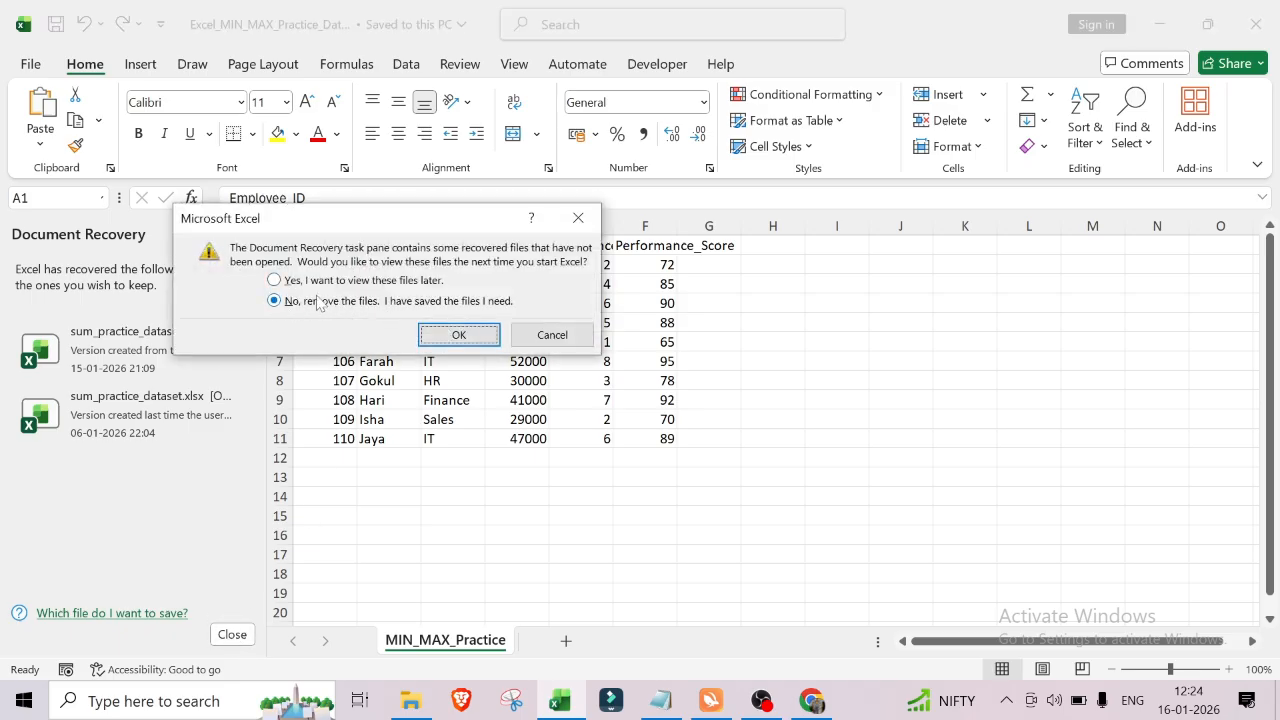
left_click(277, 282)
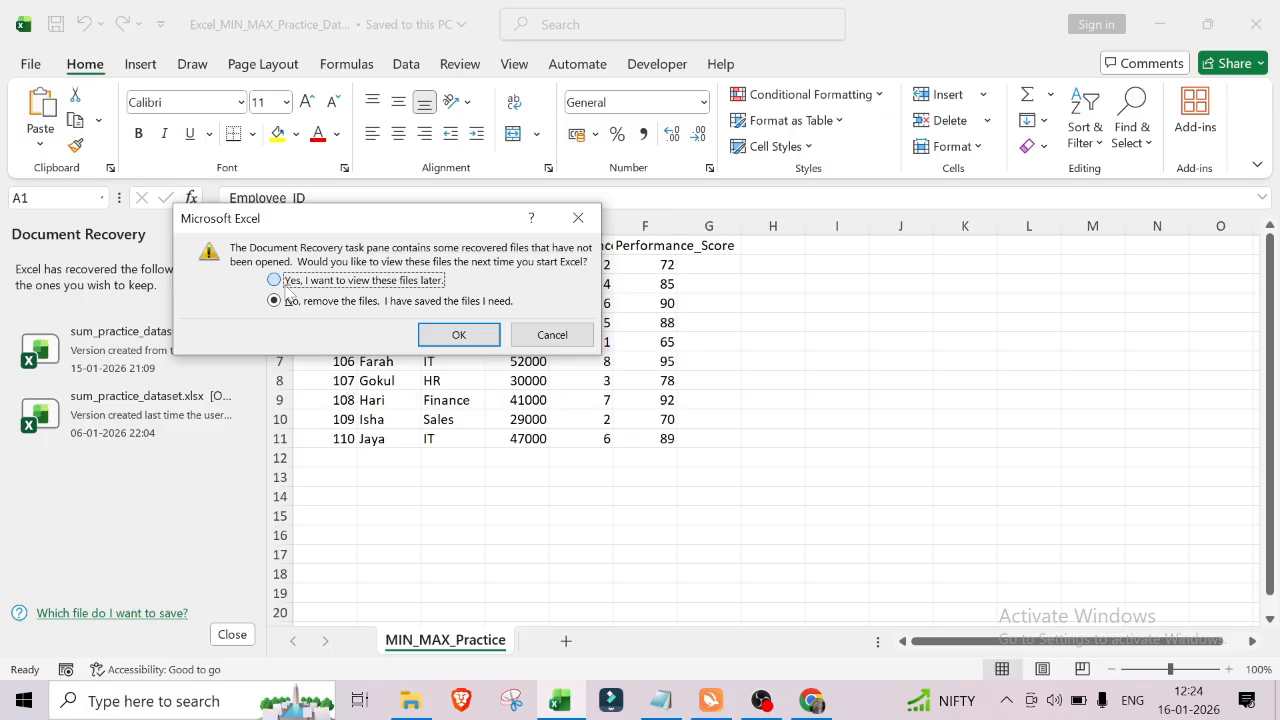
left_click(450, 333)
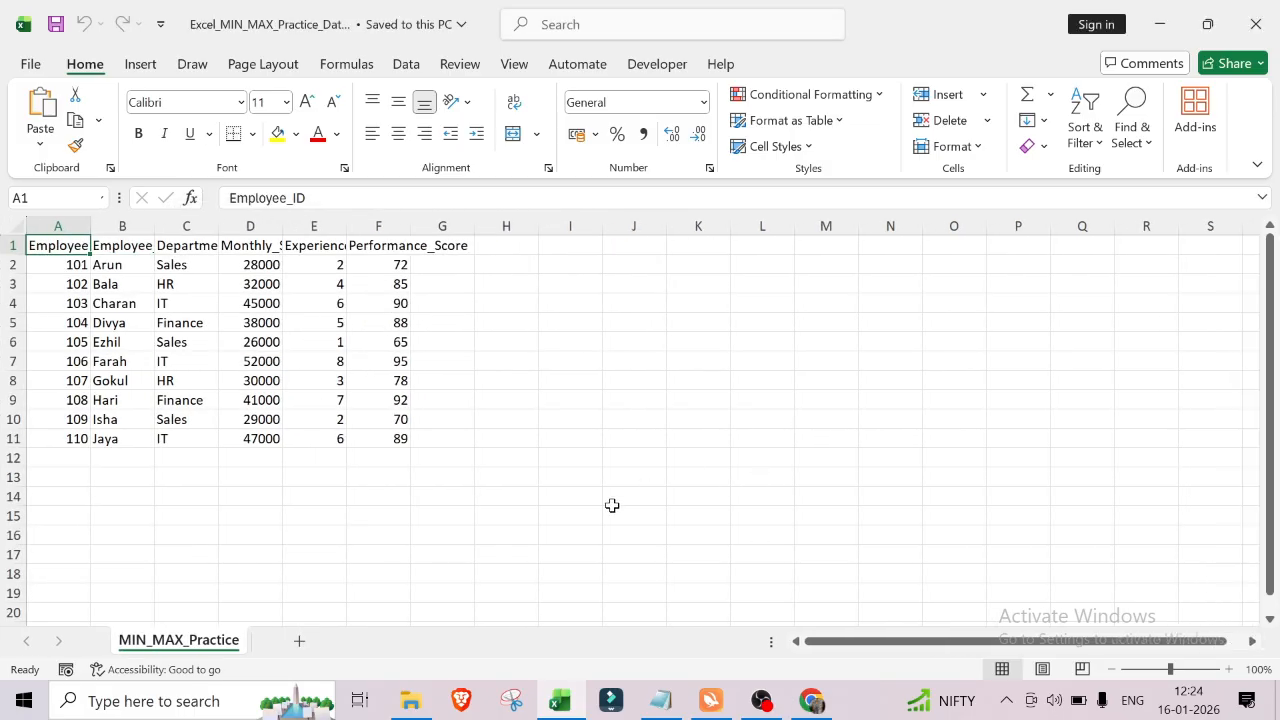
Step: Apply All Borders to the dataset range A1:G11
left_click(612, 505)
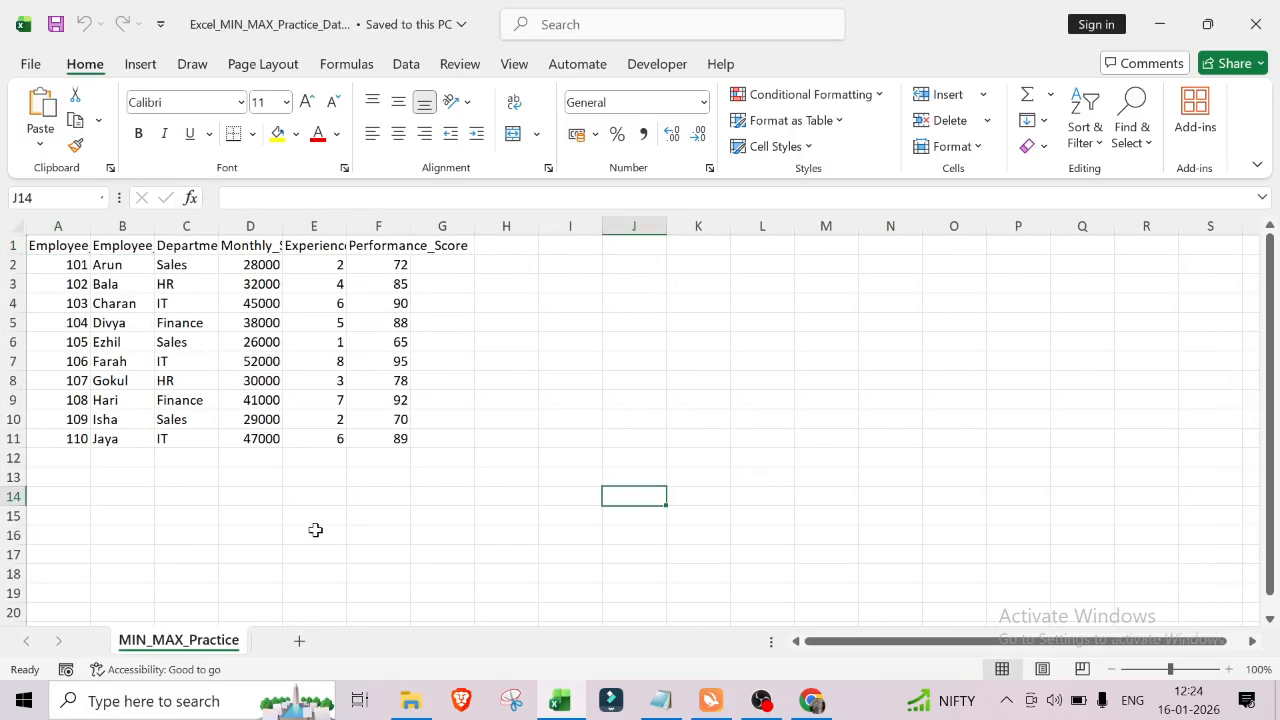
left_click_drag(40, 247, 423, 434)
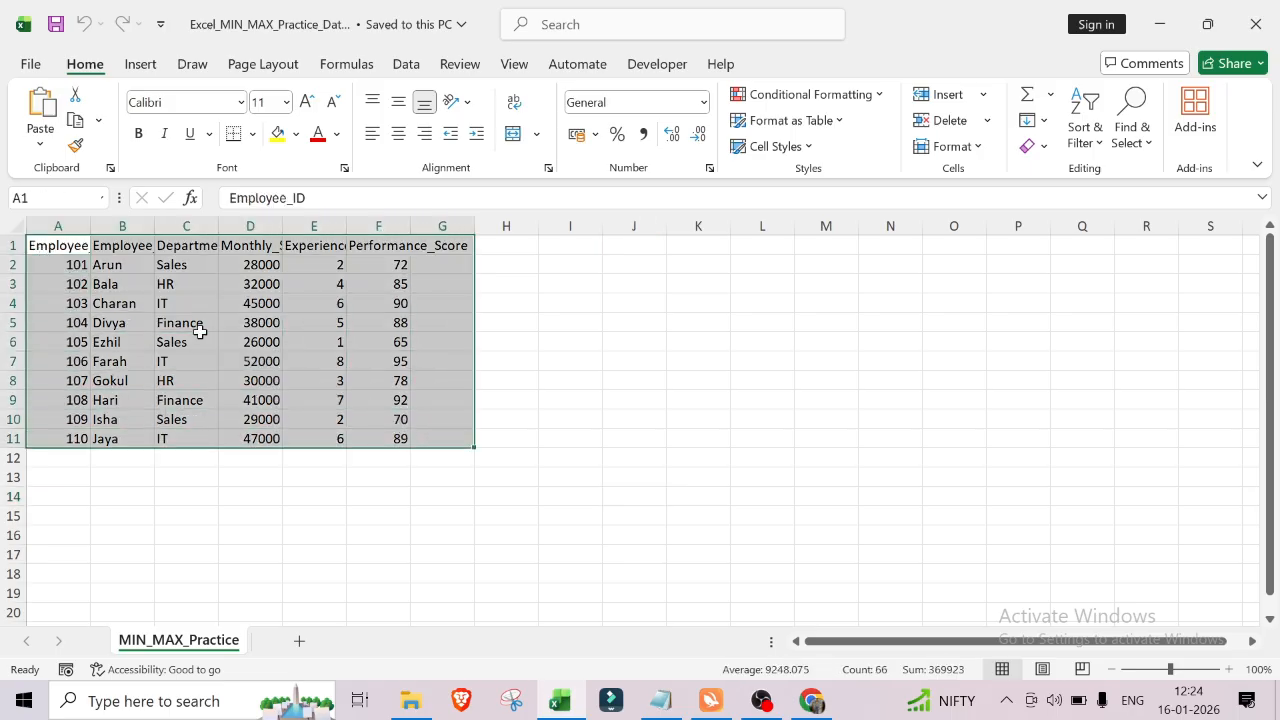
left_click(253, 134)
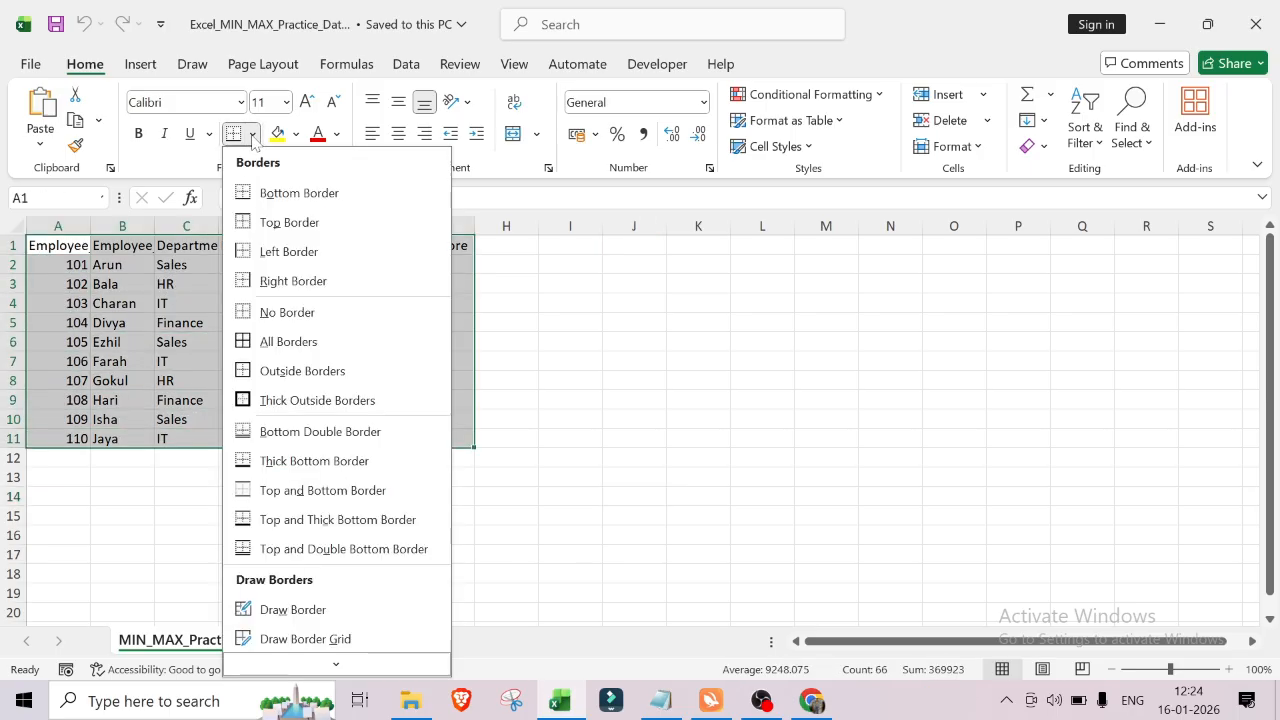
left_click(286, 338)
left_click(616, 366)
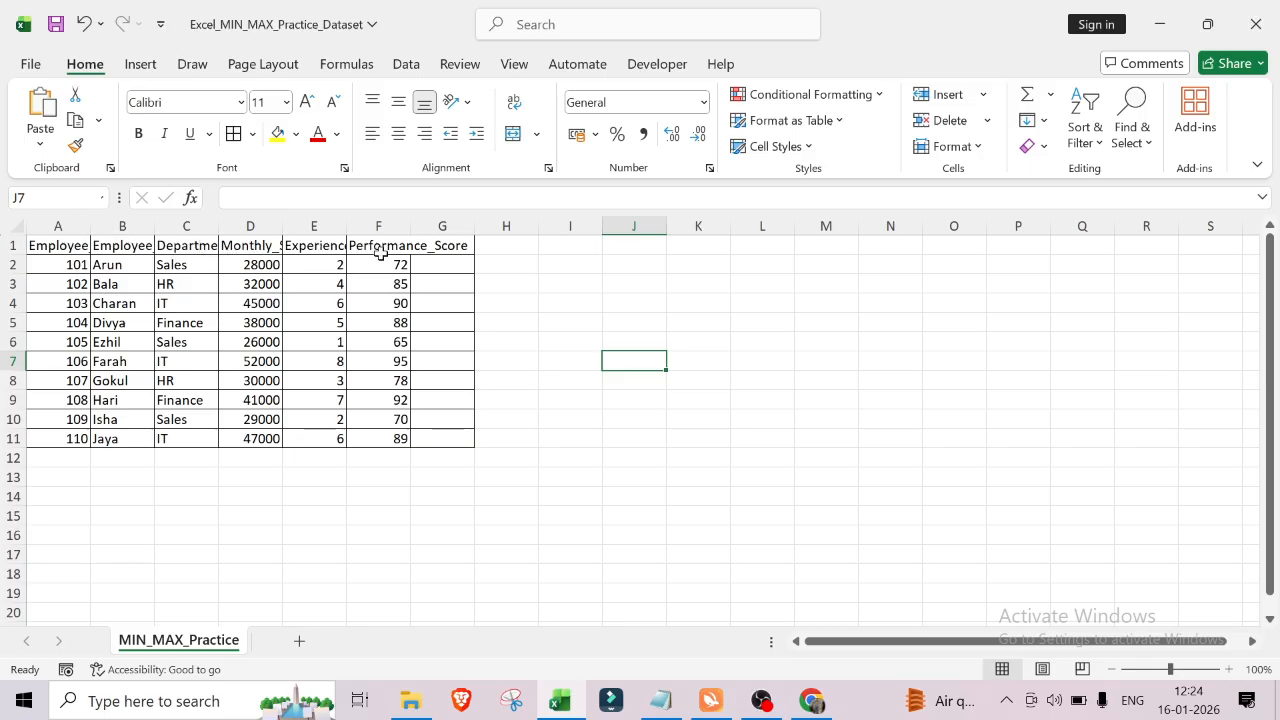
Step: Autofit the widths of columns A to F so every header is fully visible
double_click(283, 220)
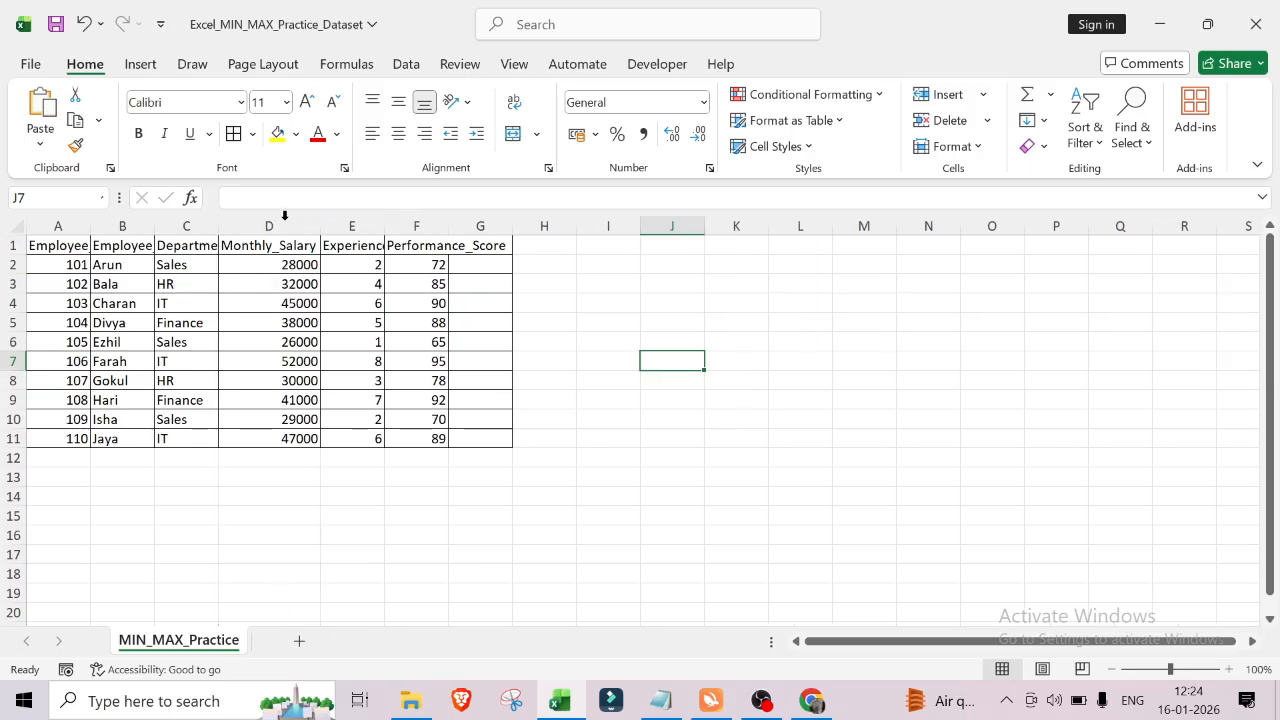
double_click(216, 222)
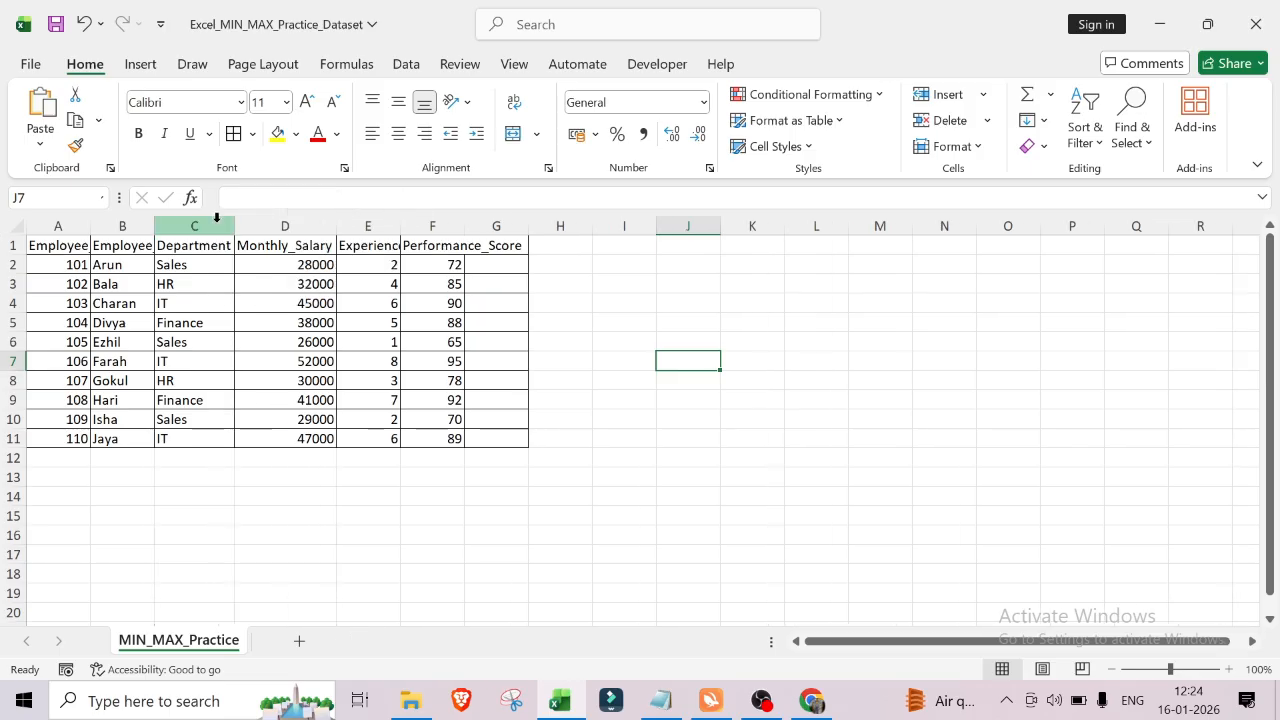
double_click(153, 222)
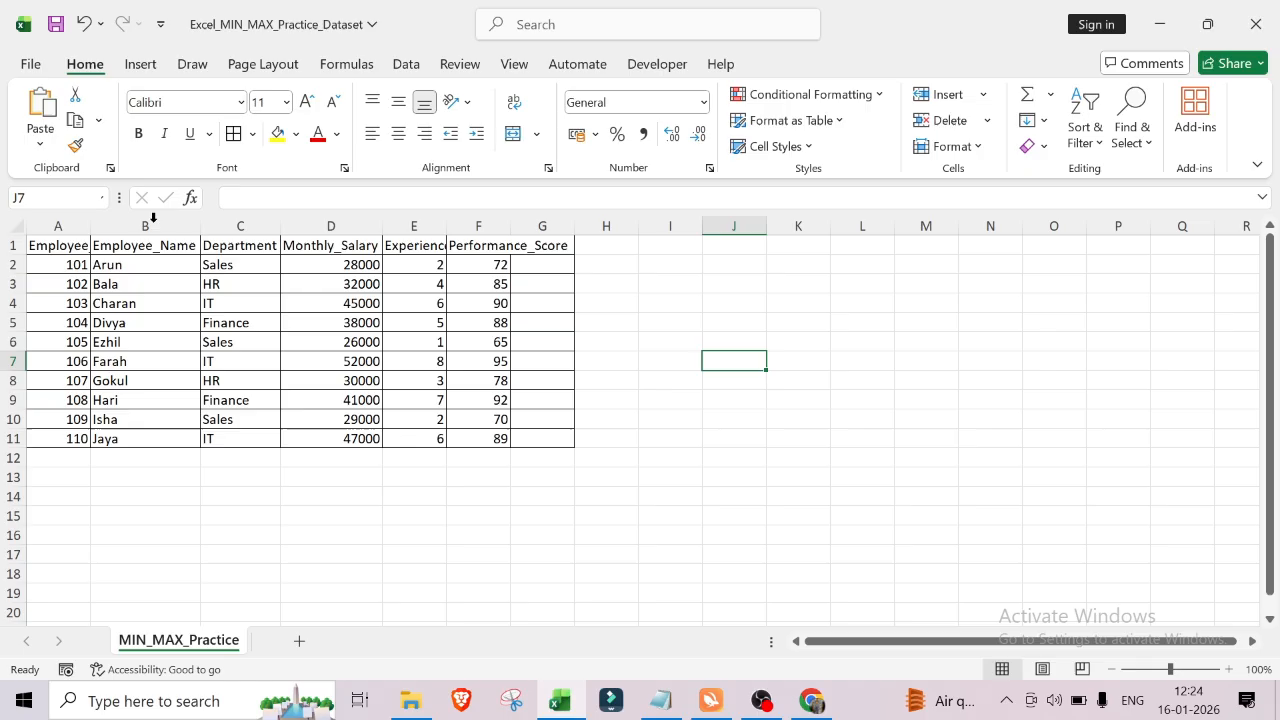
double_click(90, 222)
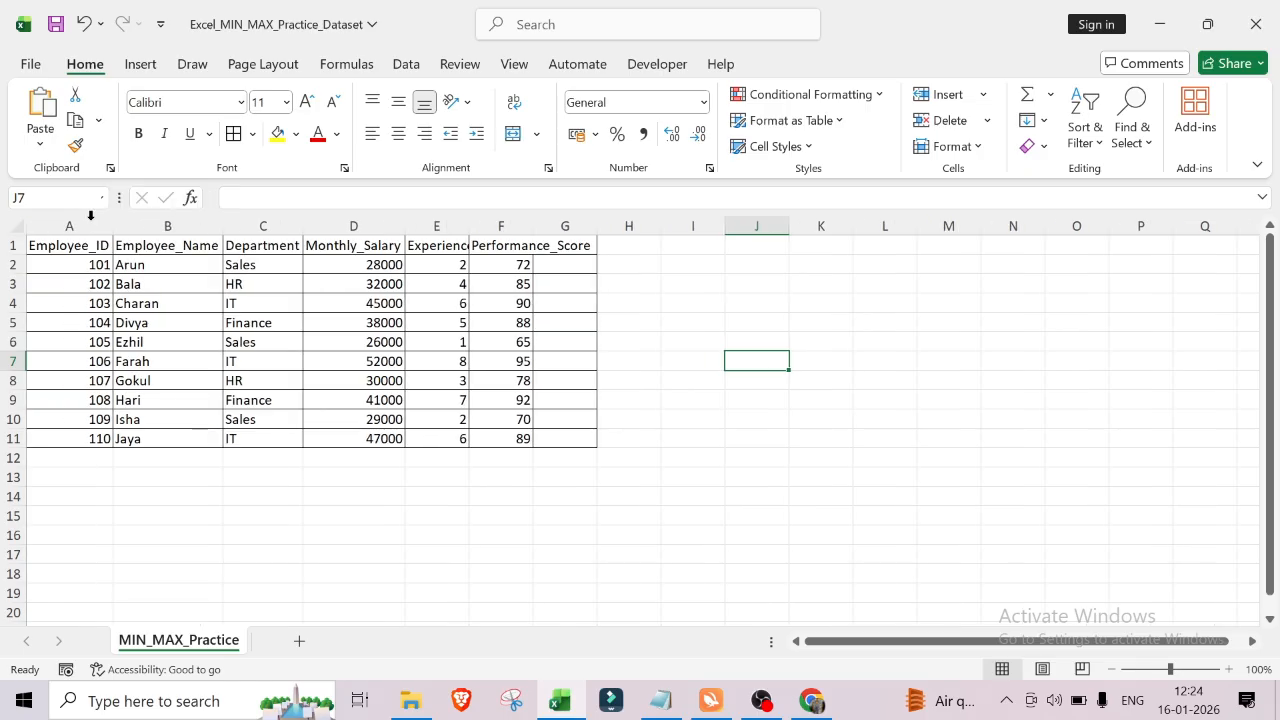
double_click(469, 225)
double_click(583, 223)
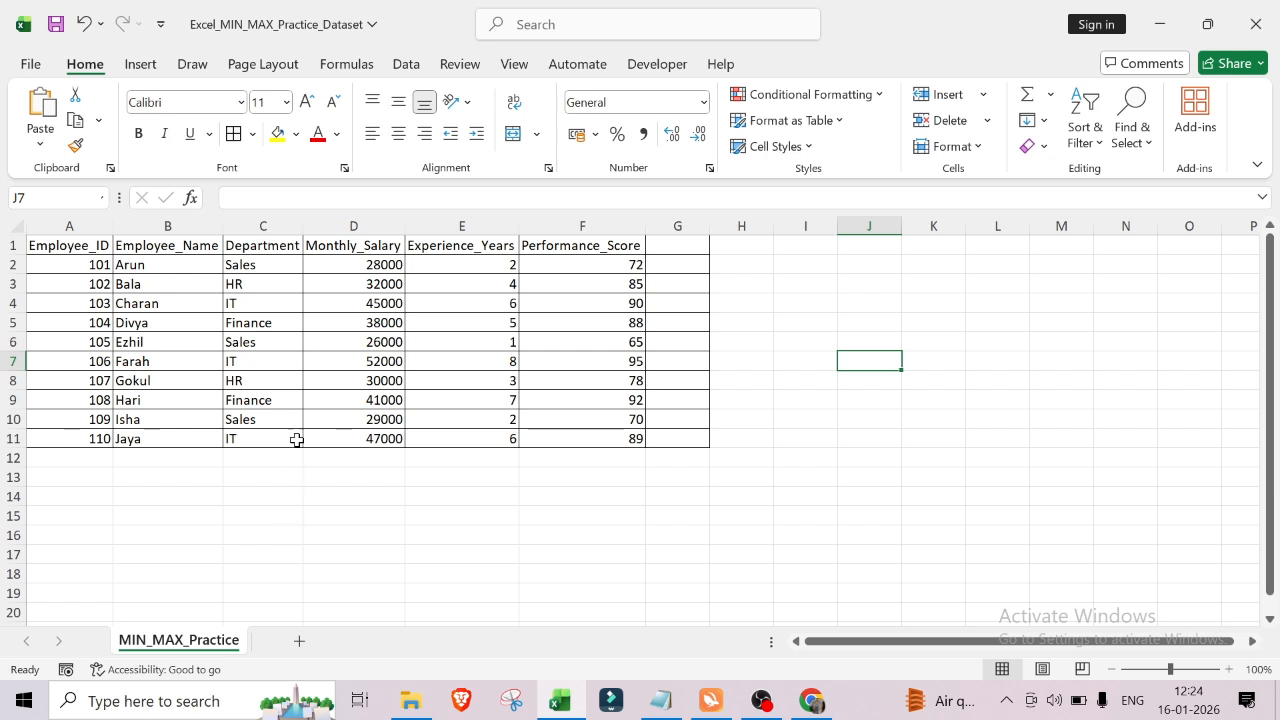
left_click(243, 496)
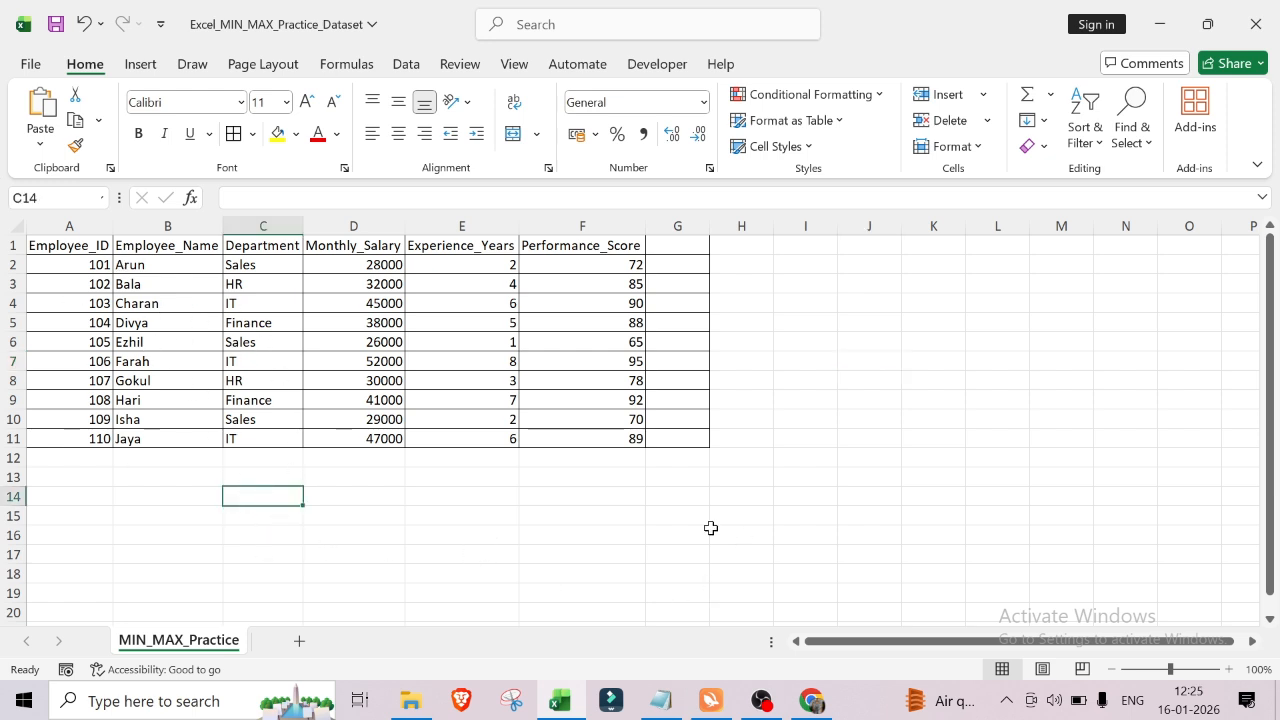
left_click(688, 528)
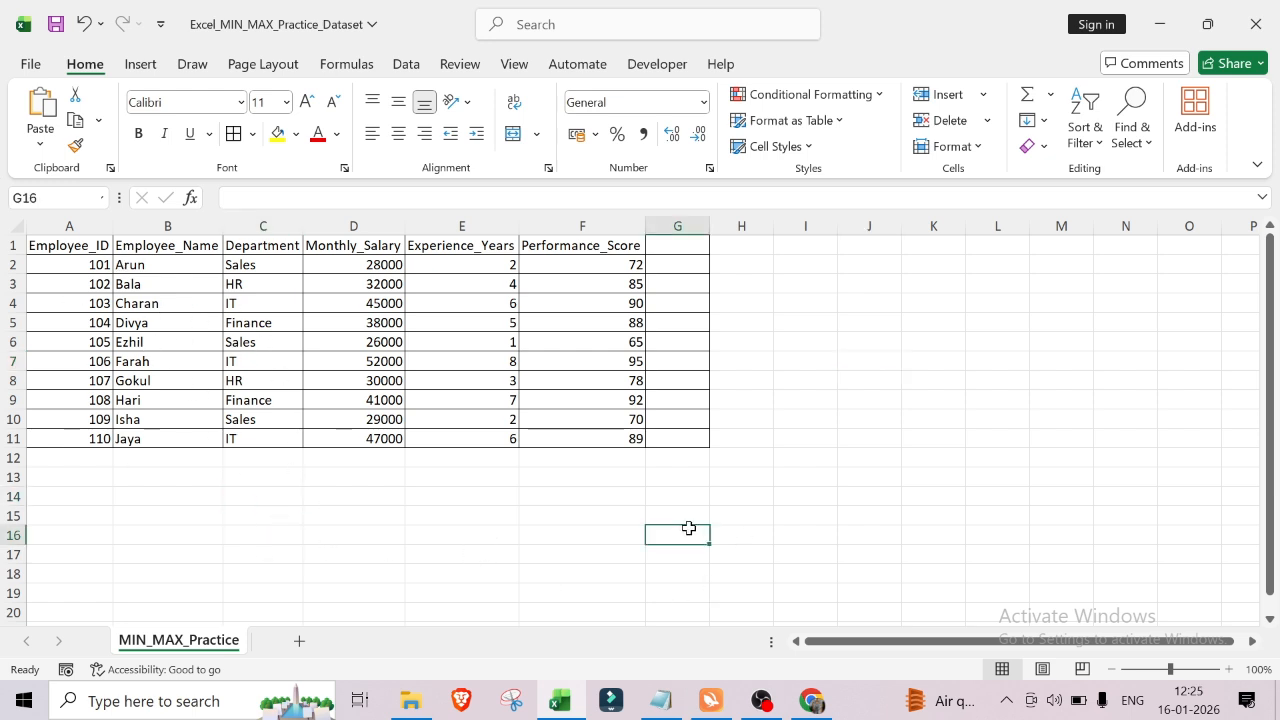
Step: In cell I8, enter =MIN(D2:D11) to get the lowest monthly salary
left_click(805, 385)
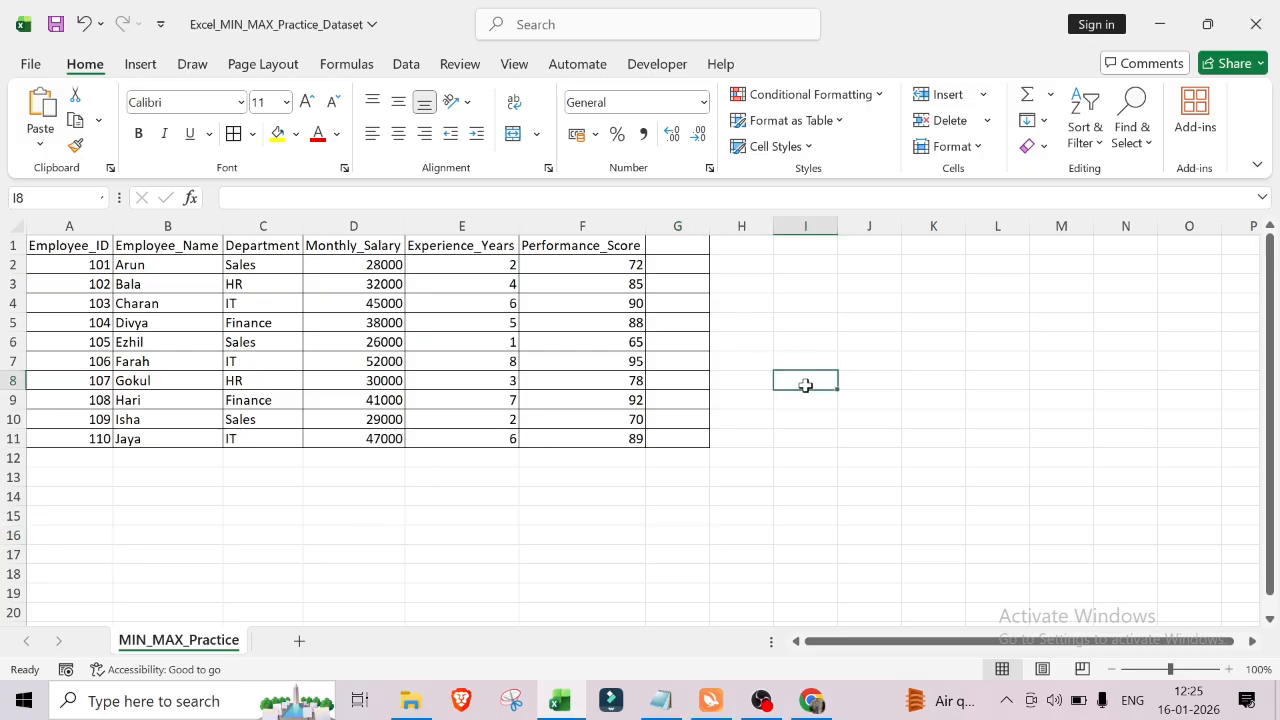
type("=min")
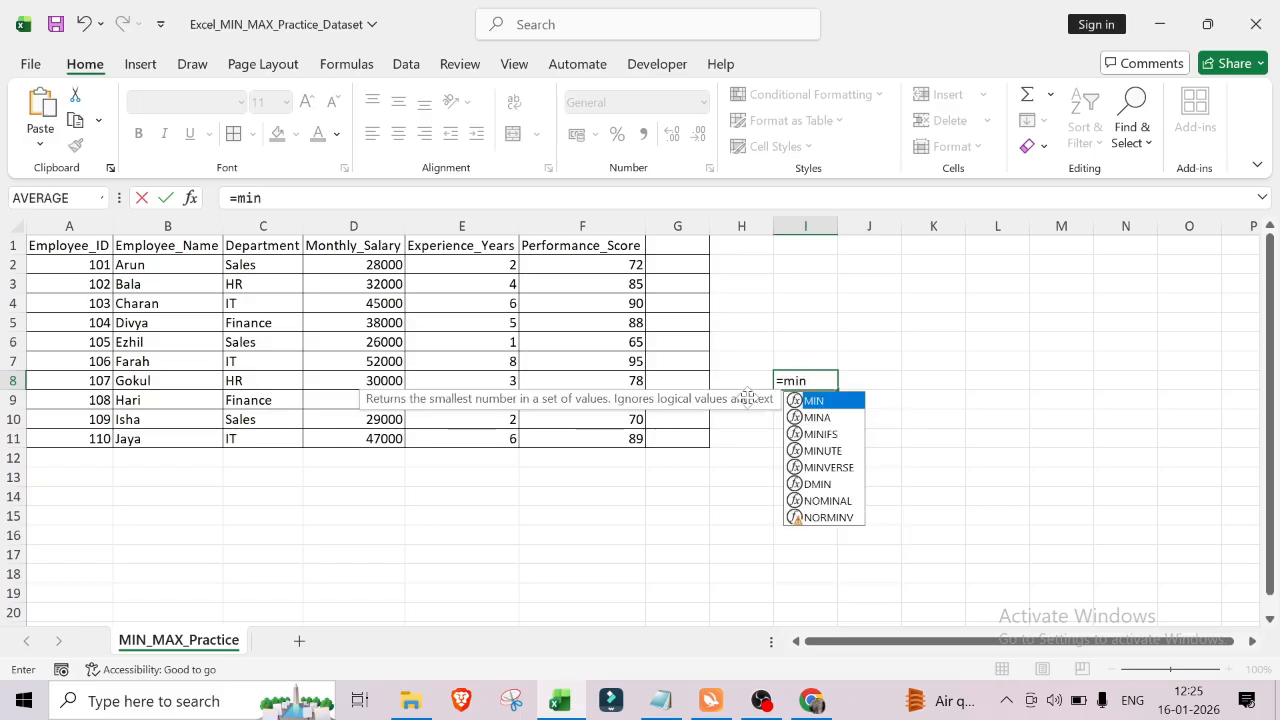
double_click(825, 402)
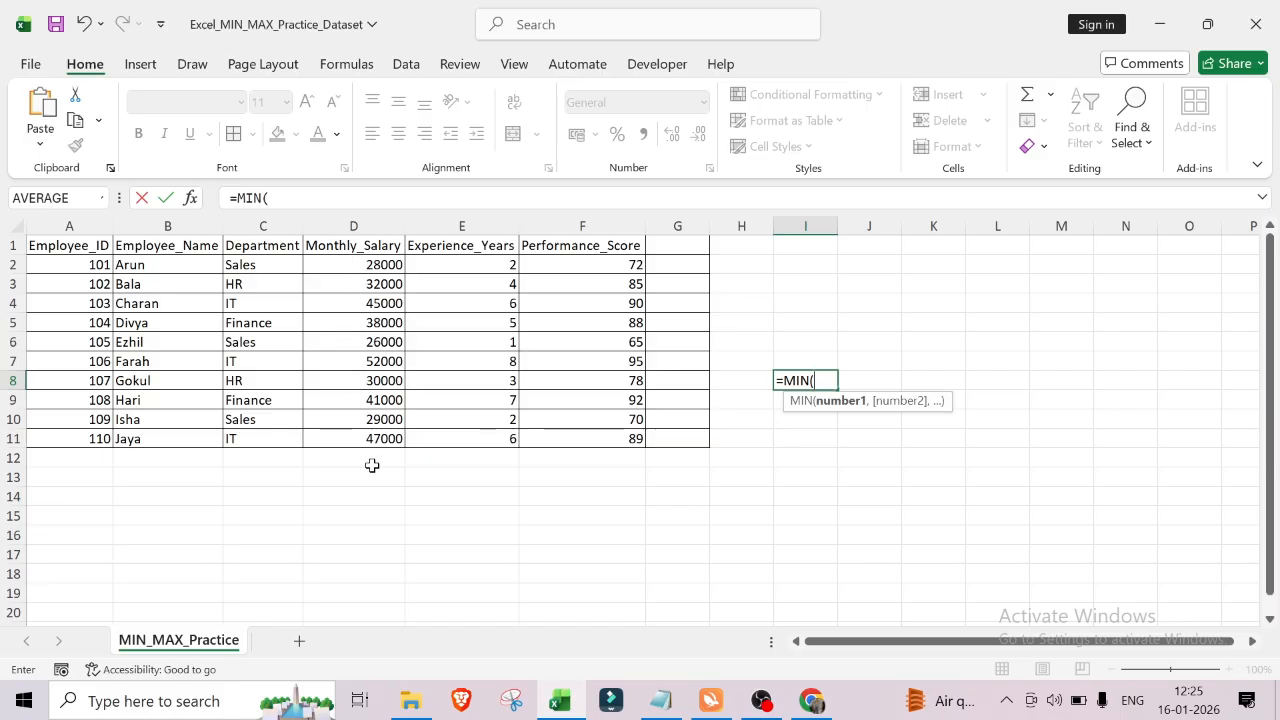
left_click(354, 264)
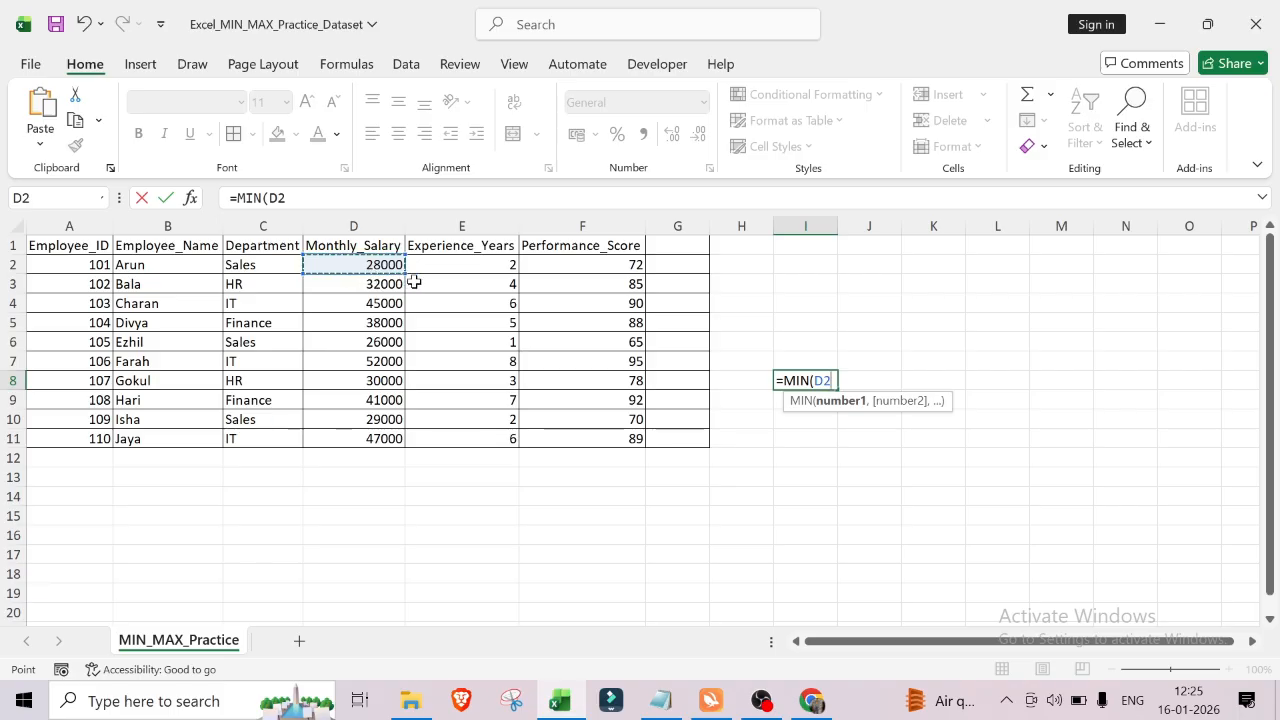
left_click_drag(401, 273, 402, 445)
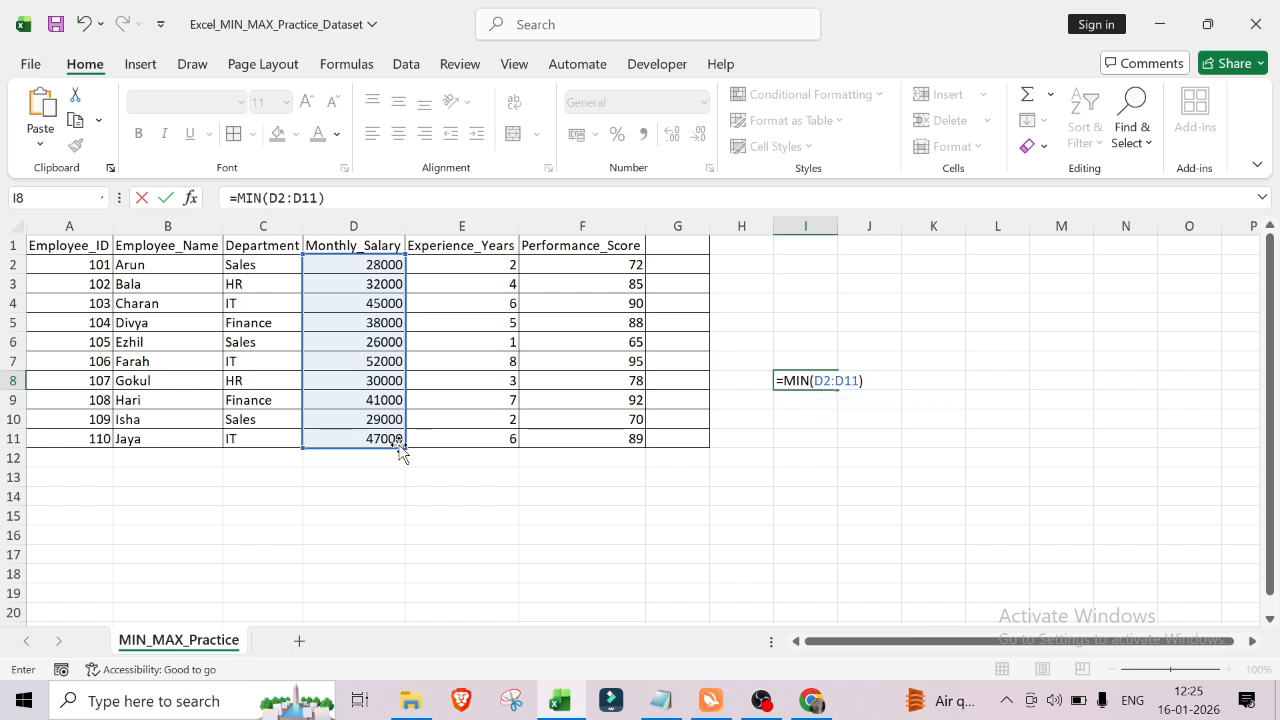
key("Return")
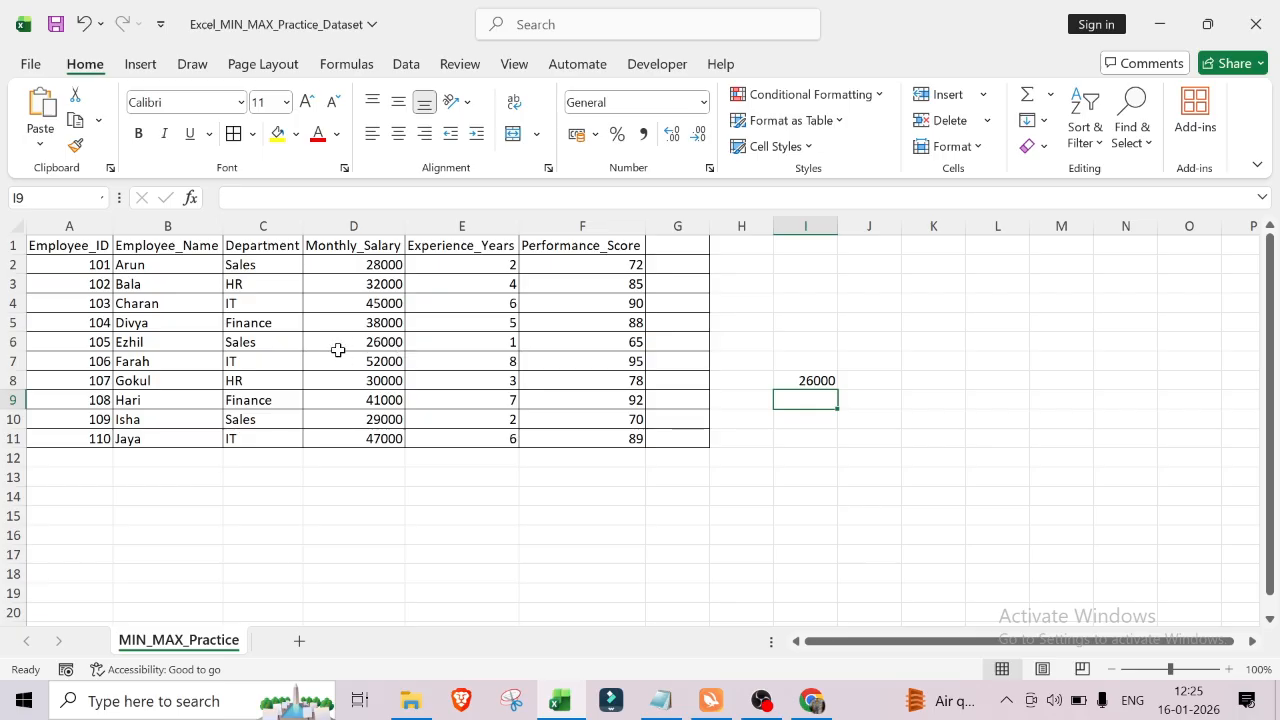
Step: In cell I9, enter =MAX(D2:D11) to get the highest monthly salary
left_click(785, 457)
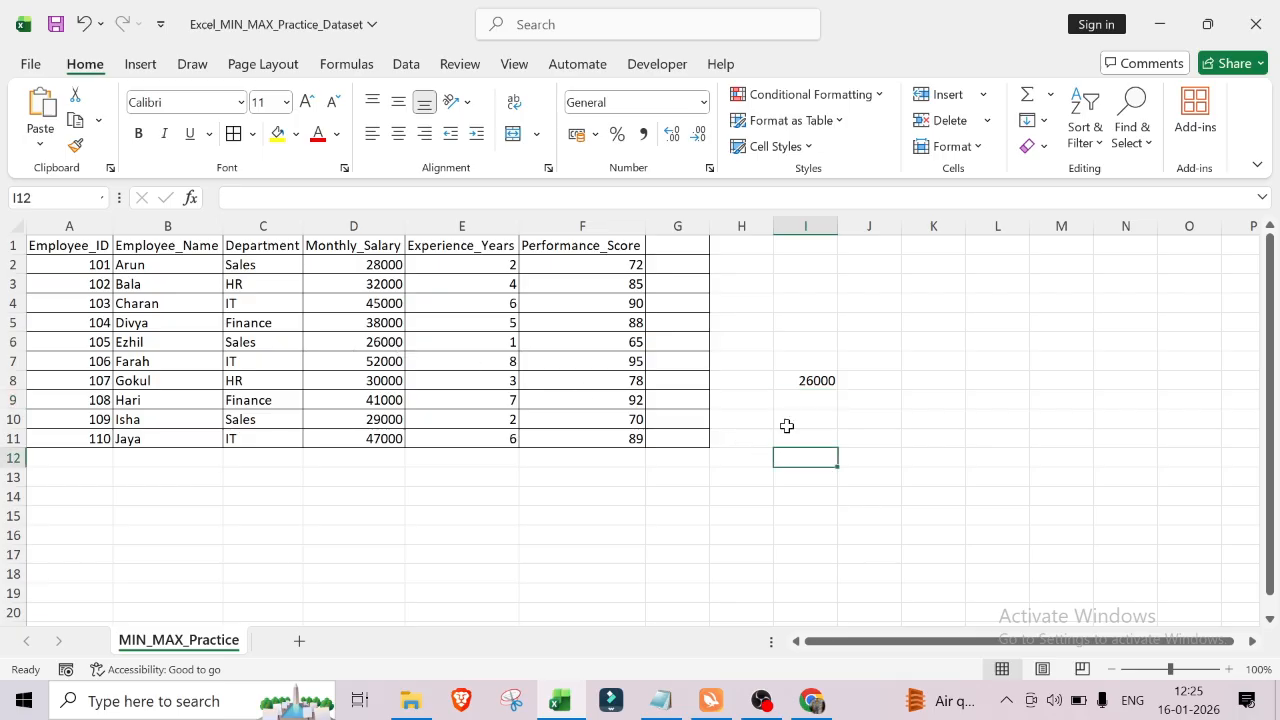
left_click(795, 402)
type("=")
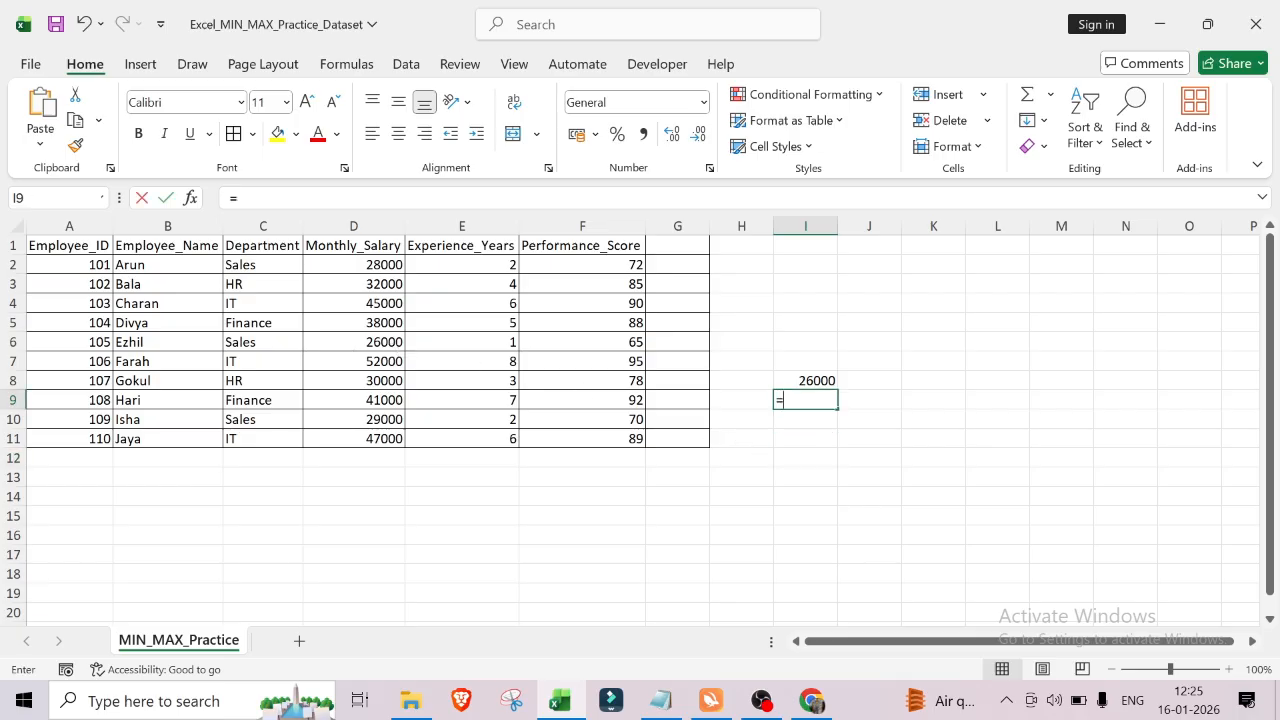
type("max")
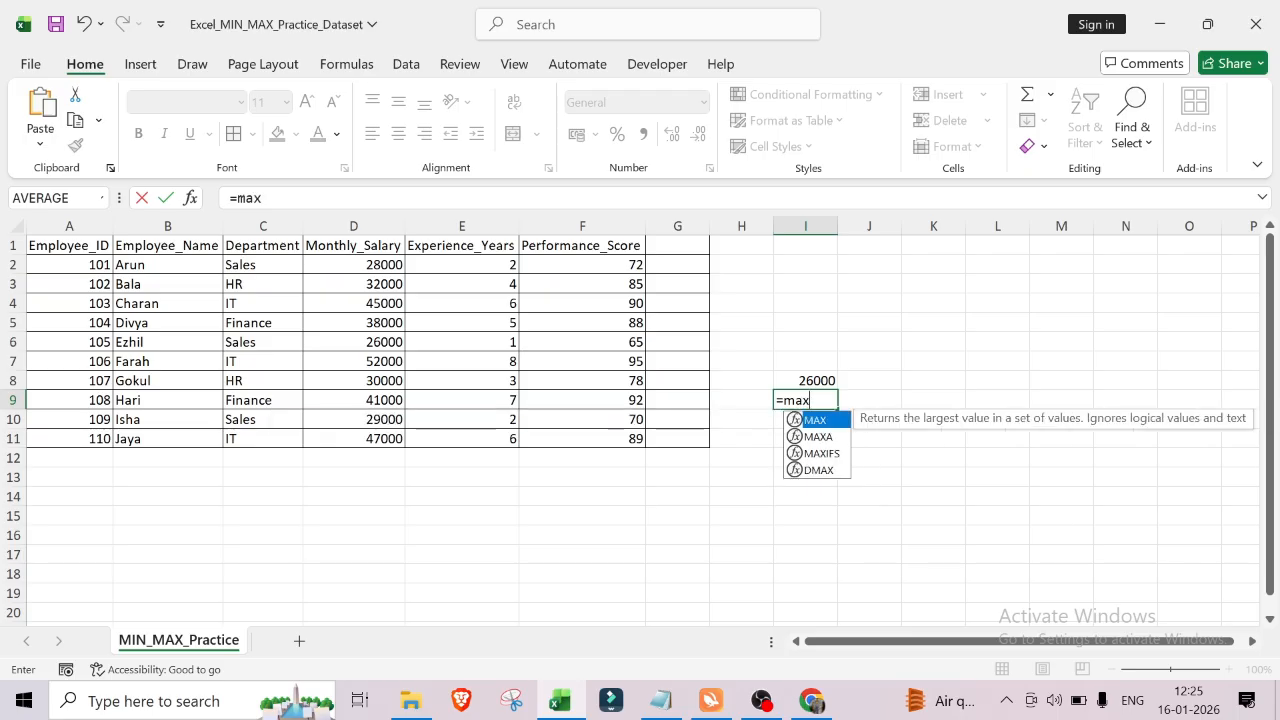
double_click(828, 423)
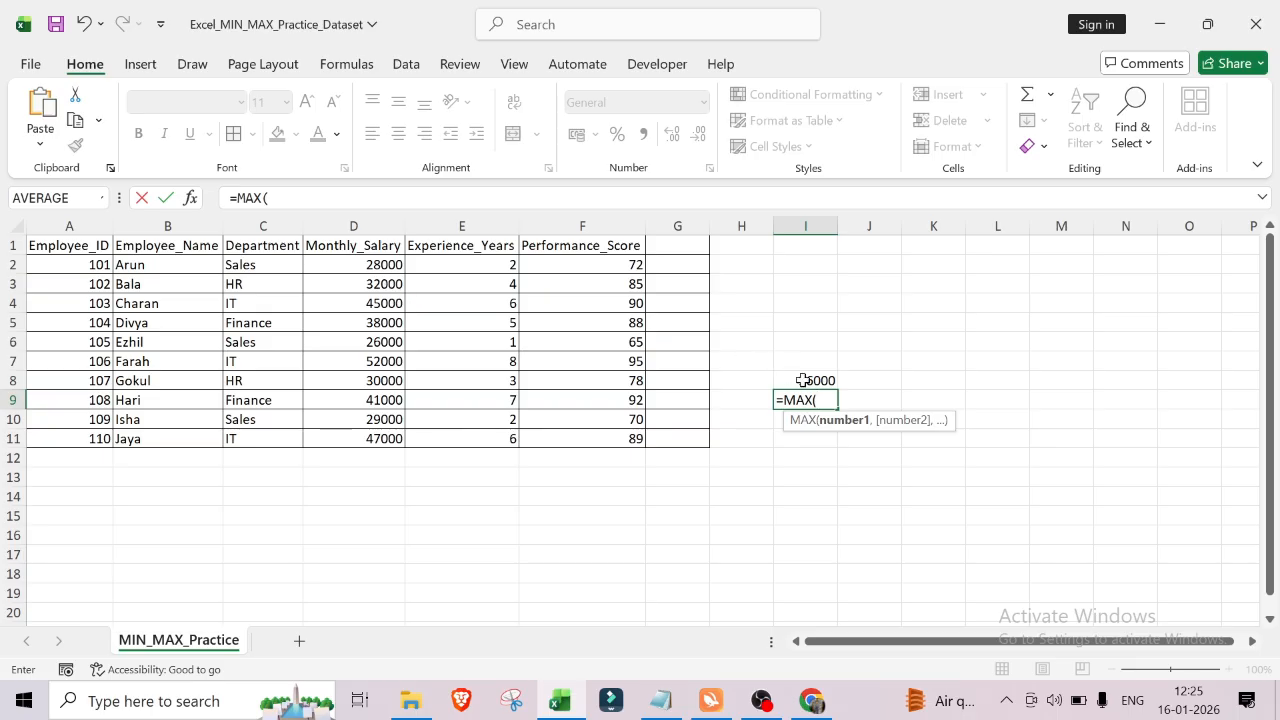
left_click(349, 265)
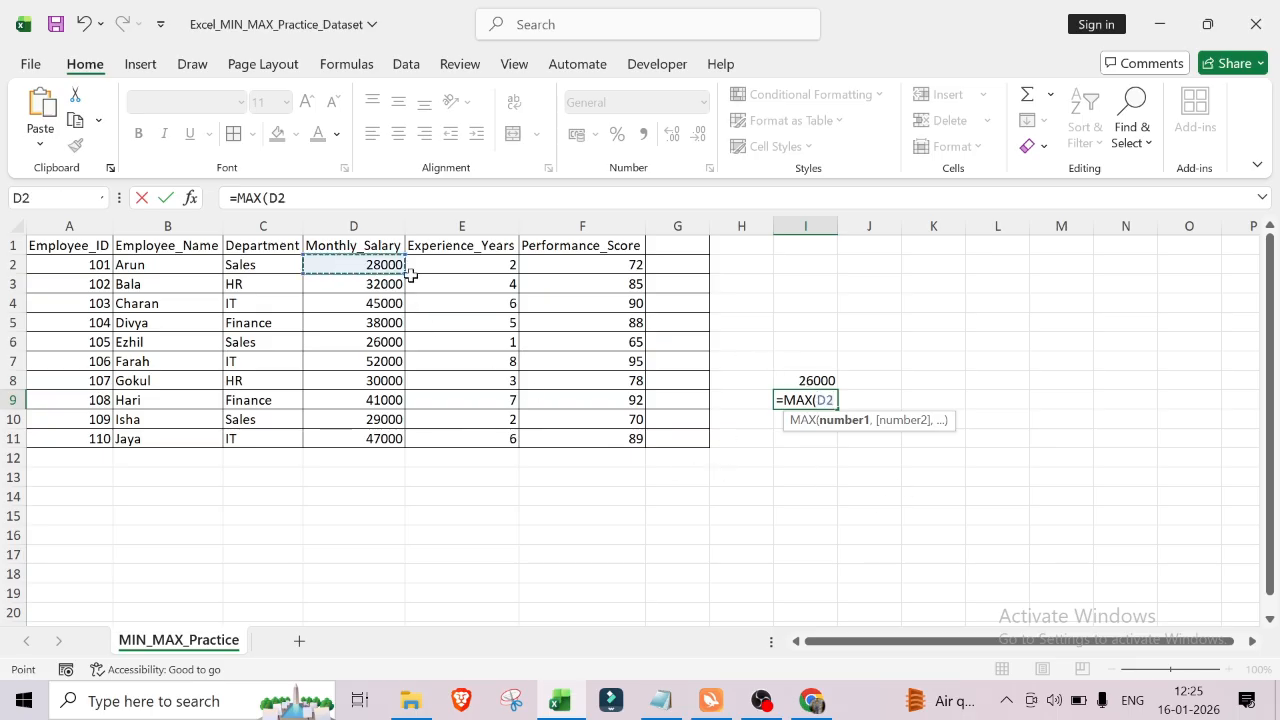
left_click_drag(403, 272, 413, 438)
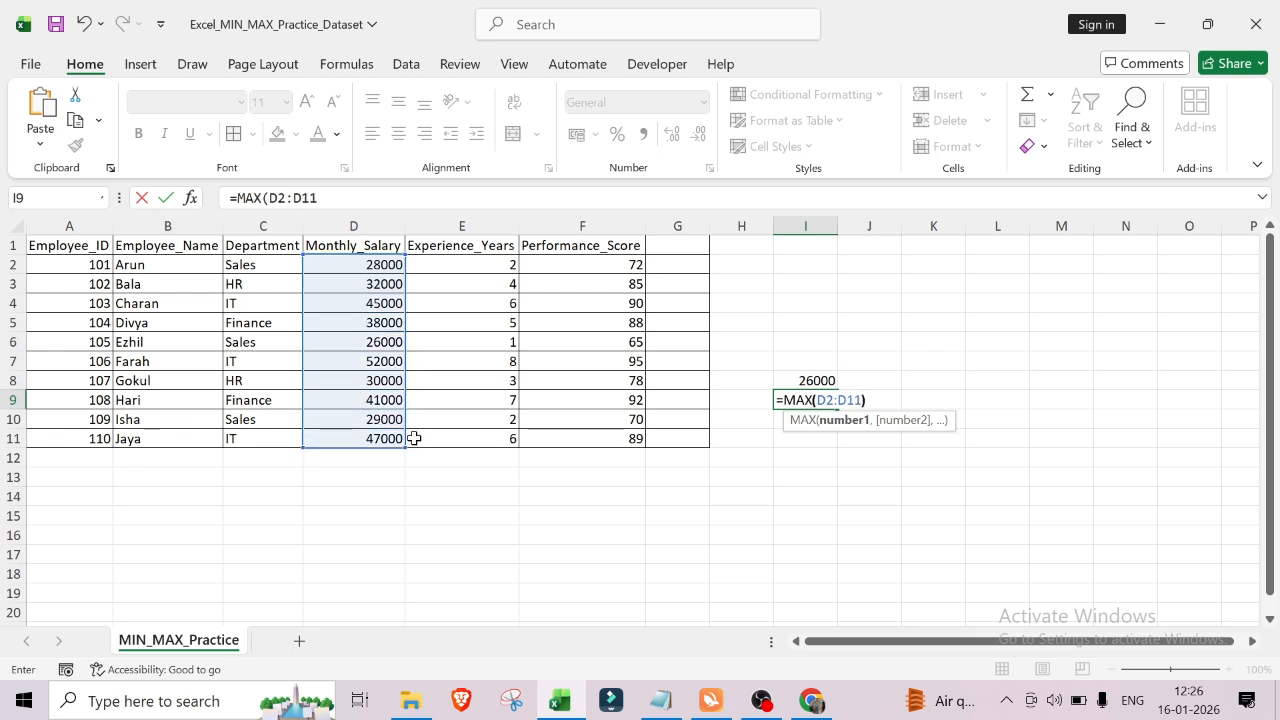
key("Return")
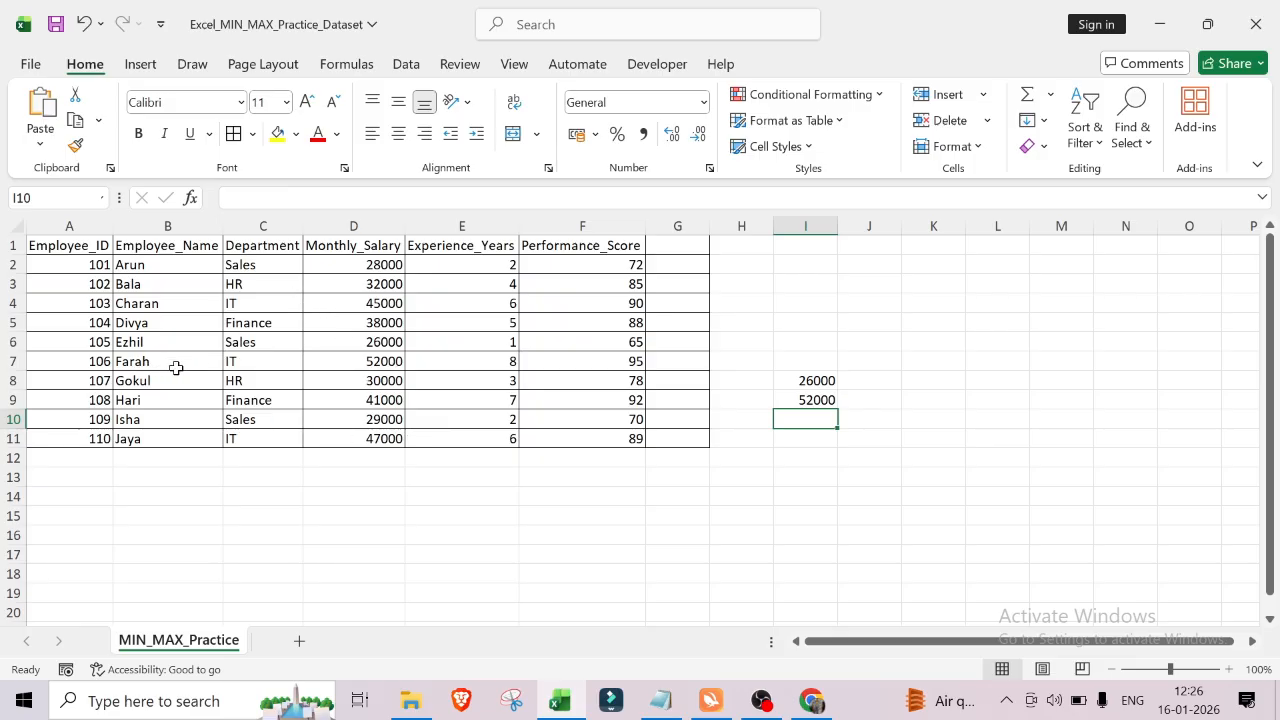
left_click(801, 480)
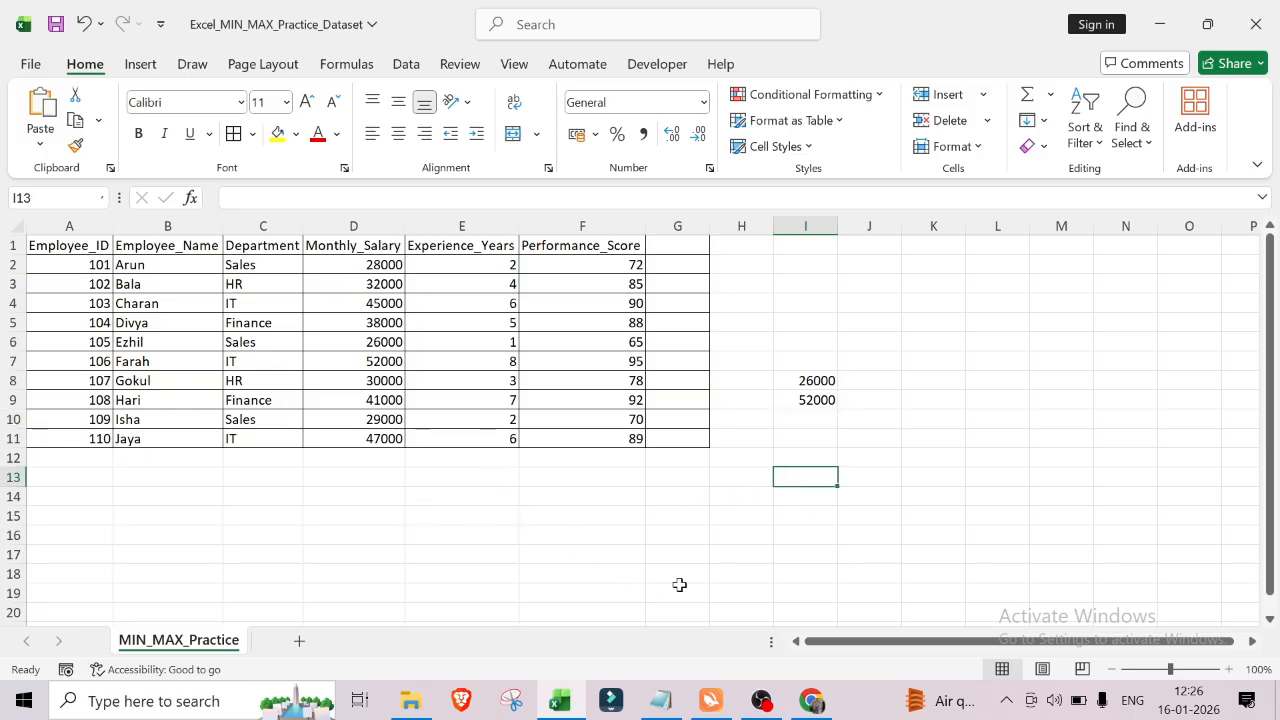
left_click(825, 439)
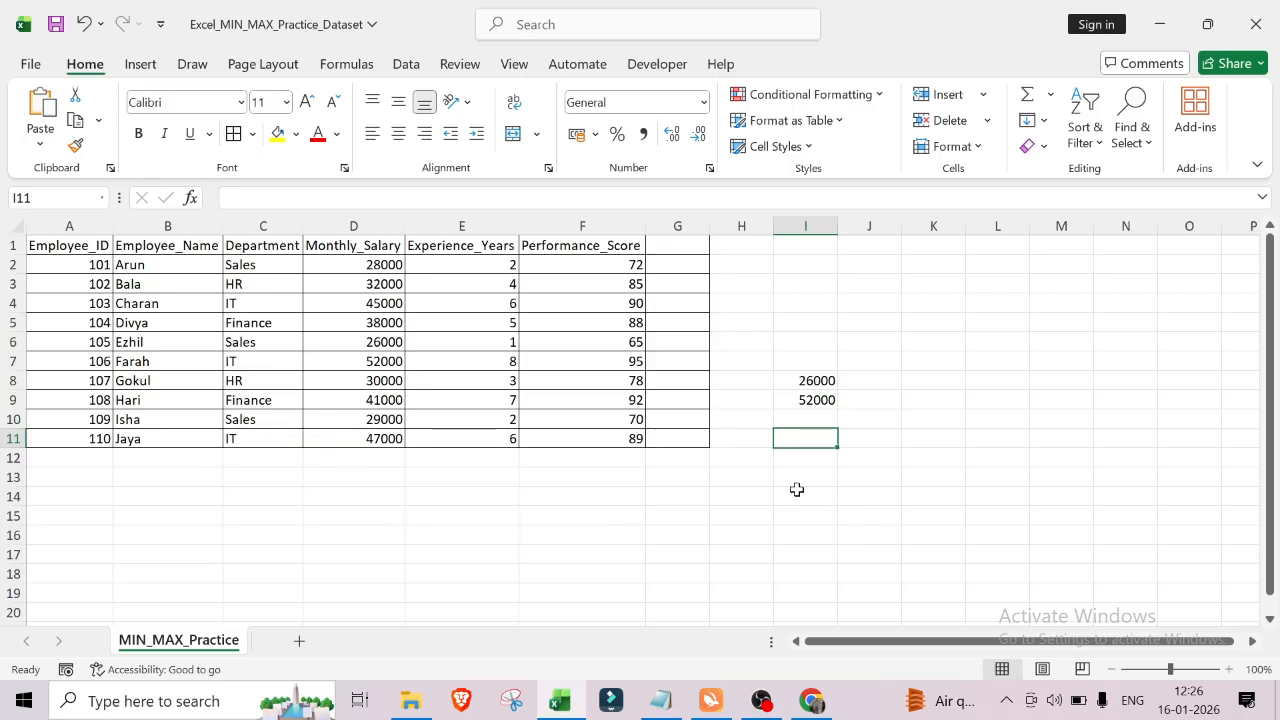
Step: In cell I11, enter =MIN(D2,D6,D10) for the lowest Sales monthly salary
type("=")
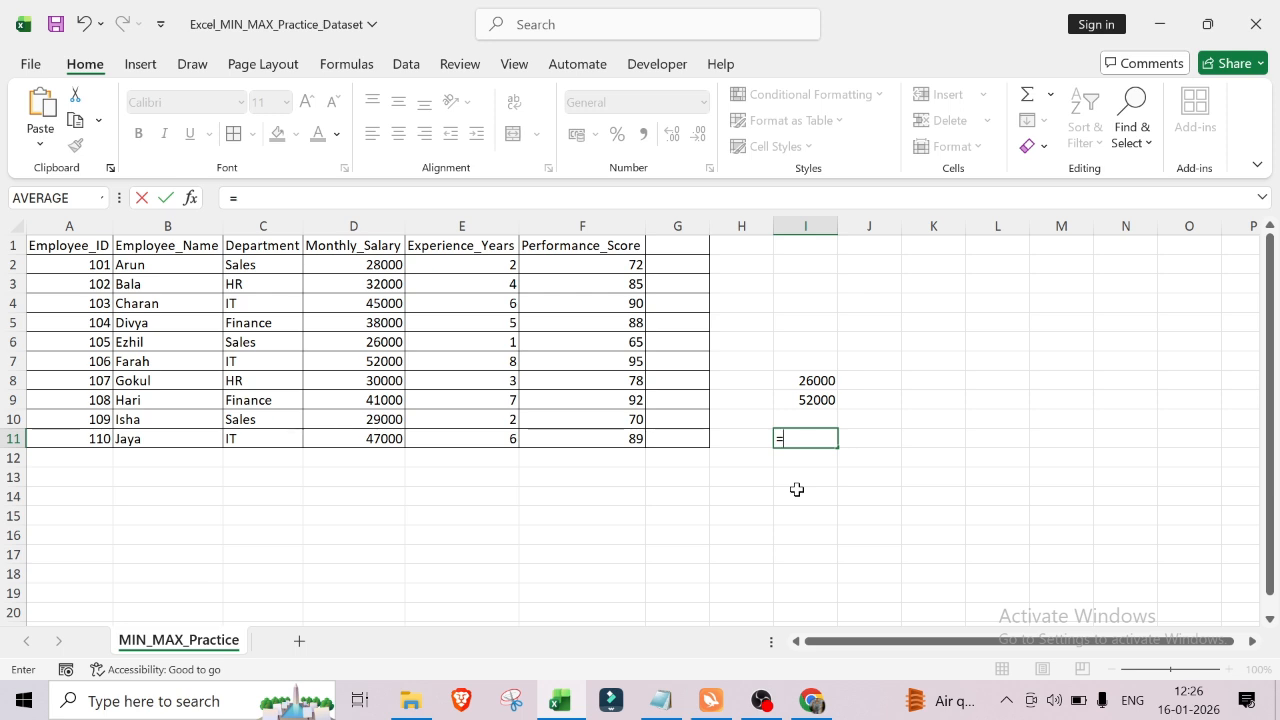
type("min")
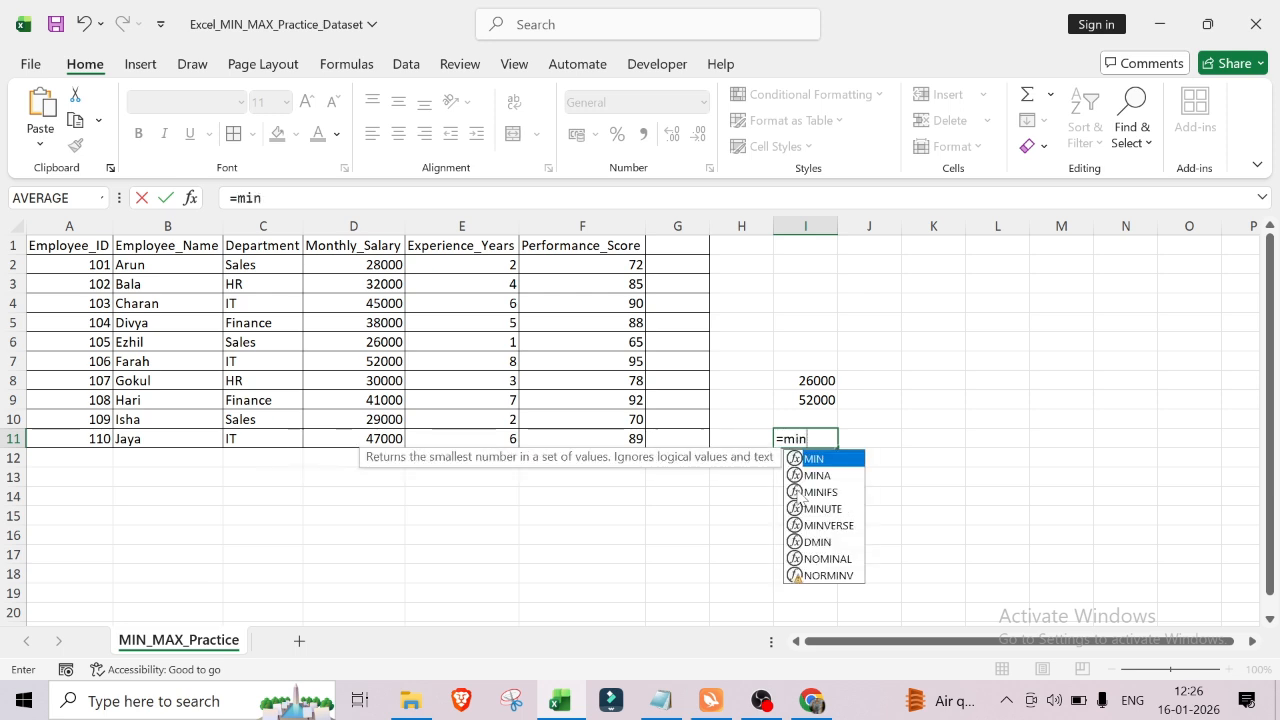
key("Tab")
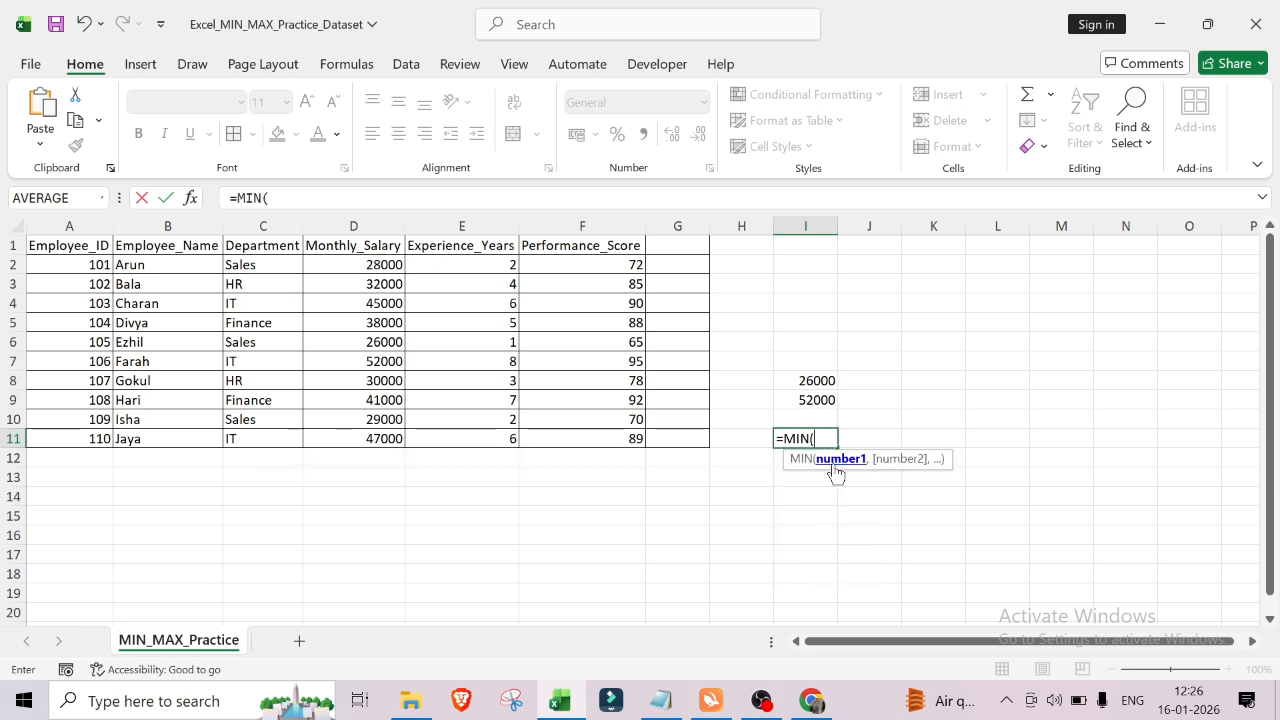
left_click(361, 266)
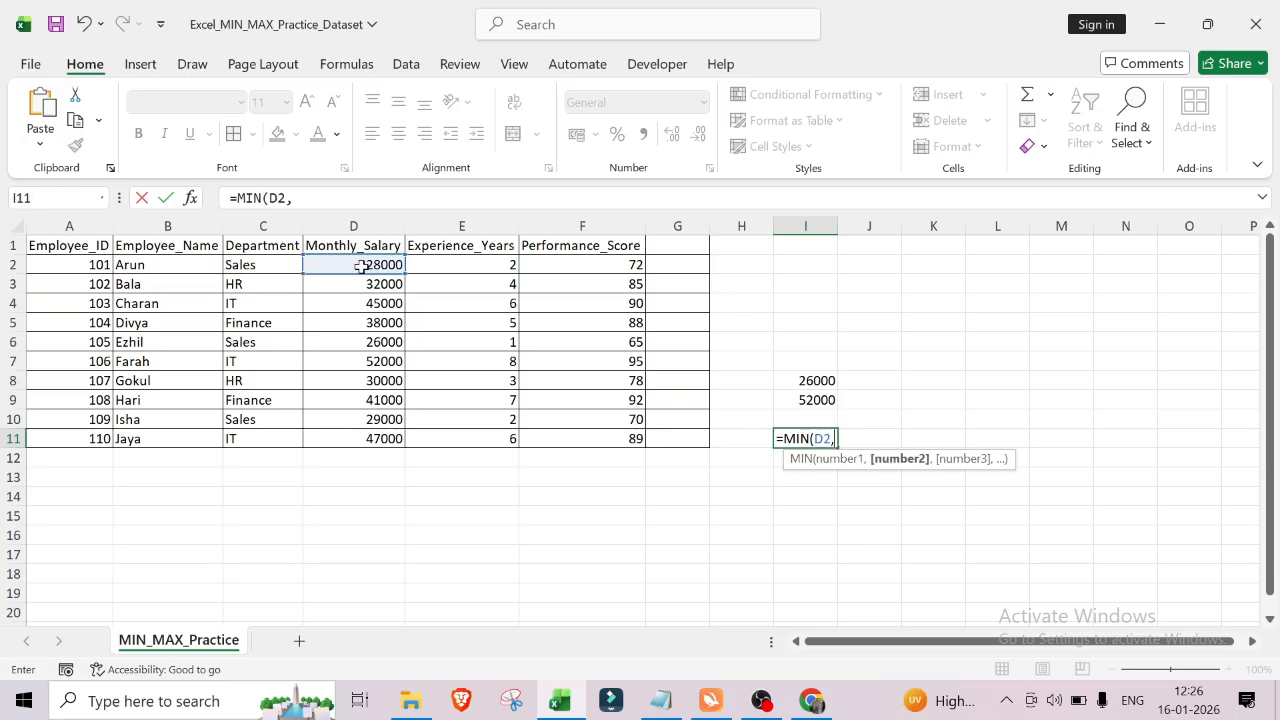
type(",")
left_click(381, 344)
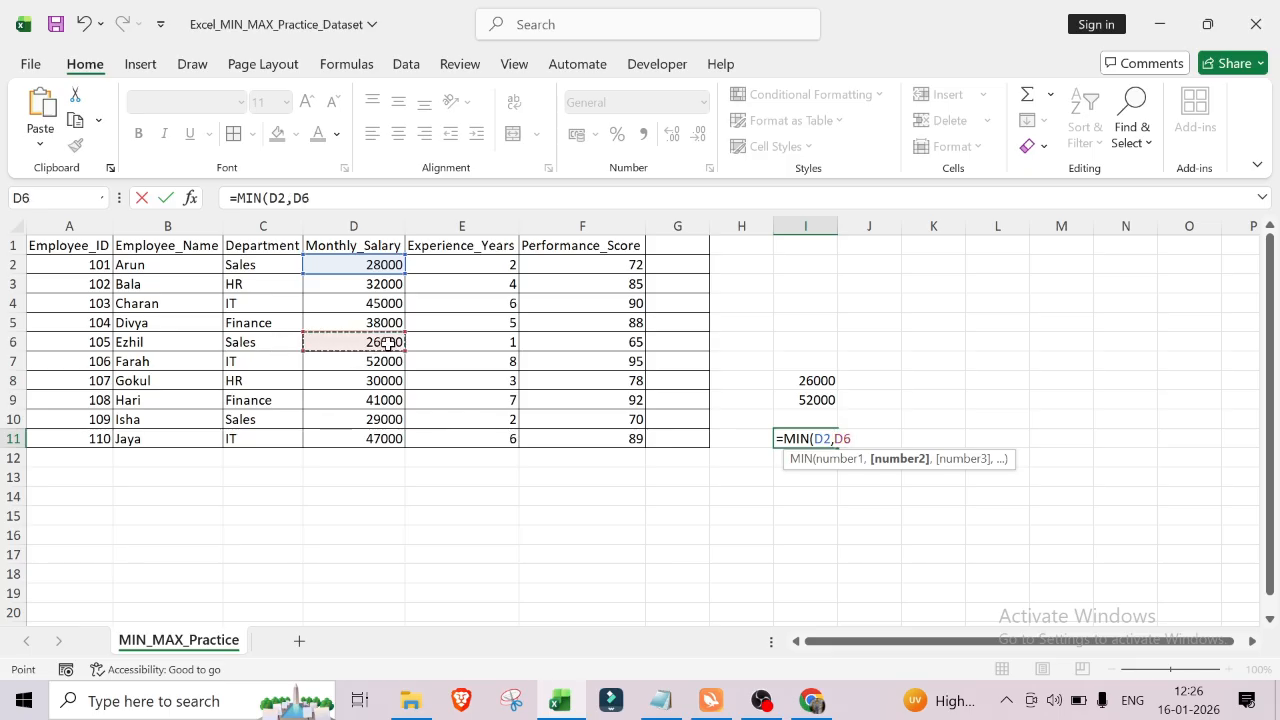
type(",")
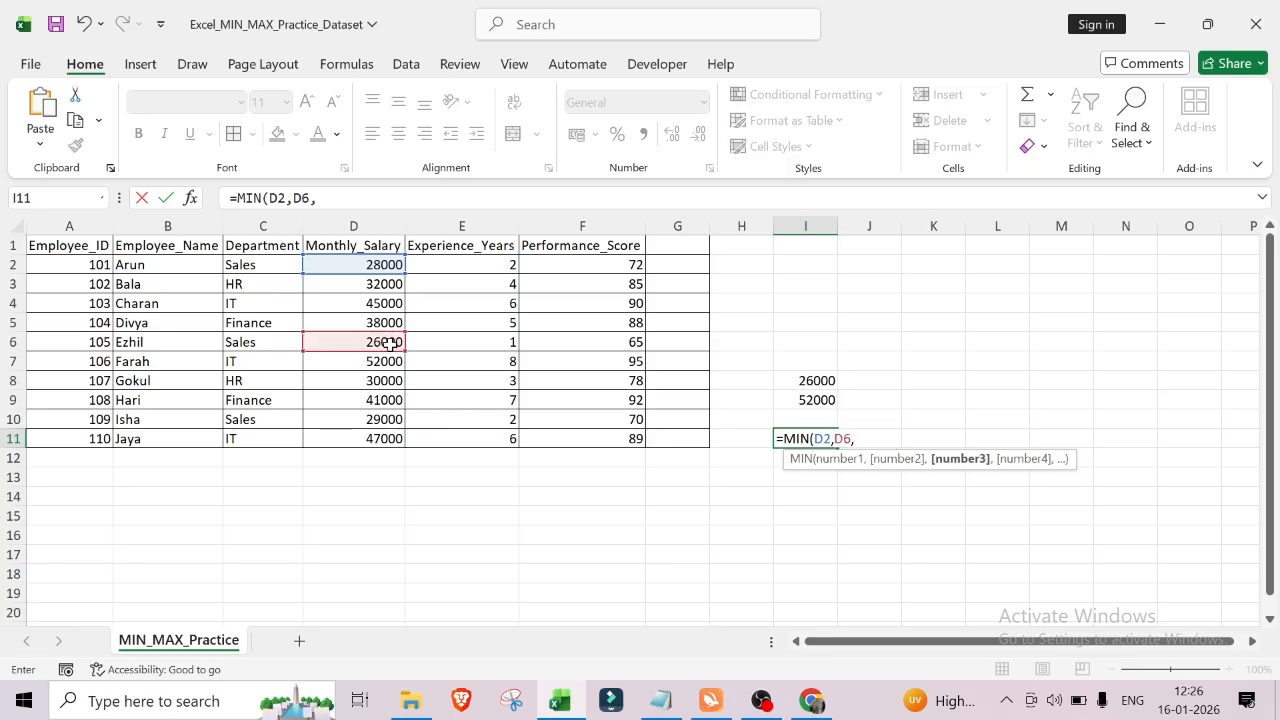
left_click(371, 422)
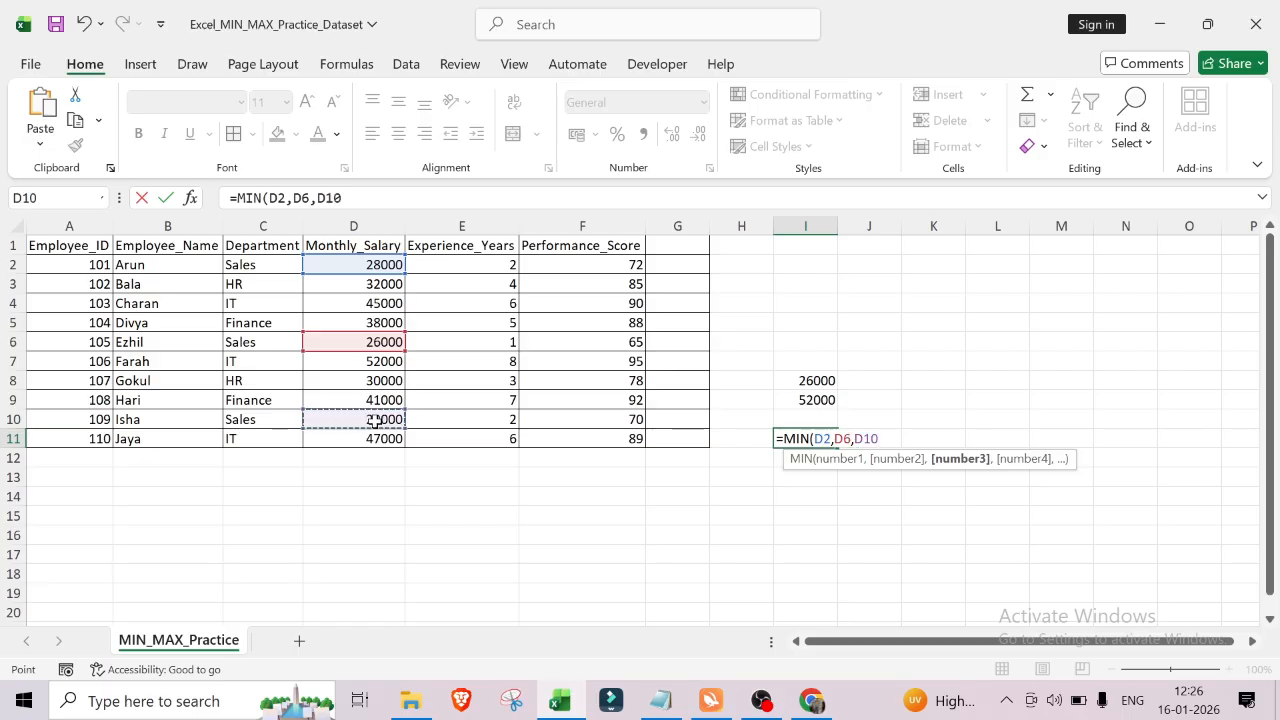
type(")")
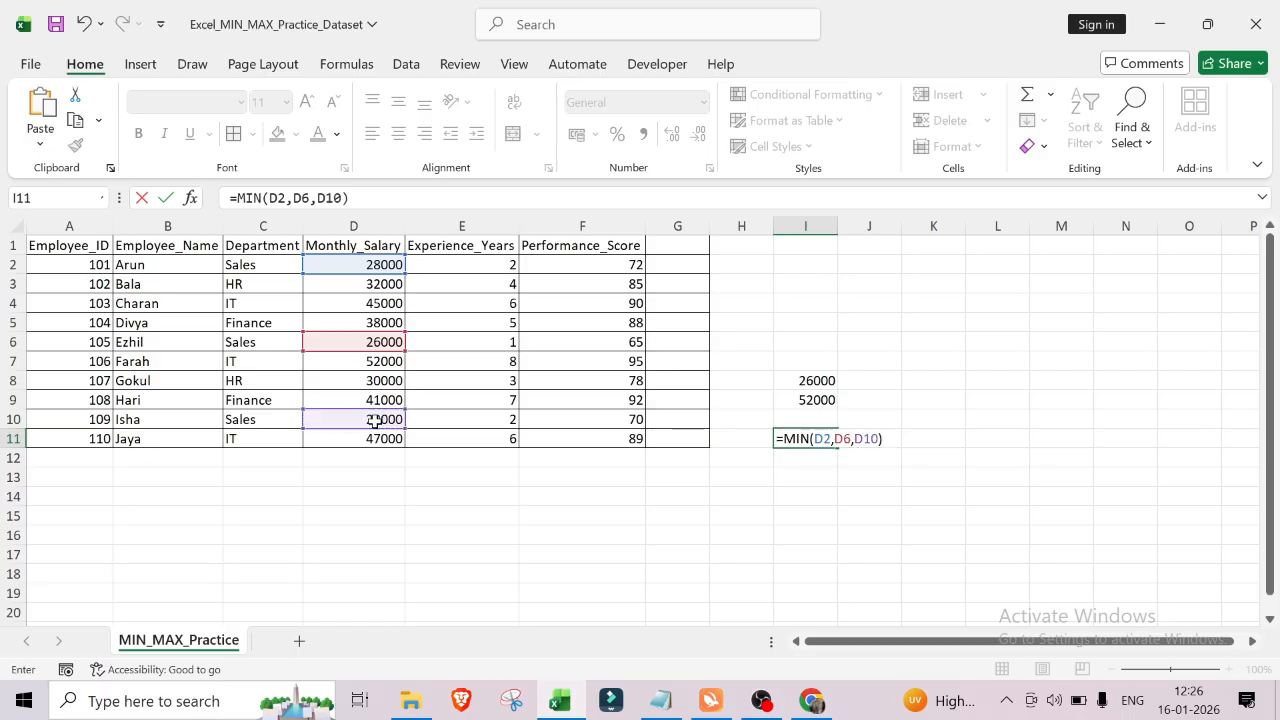
key("Return")
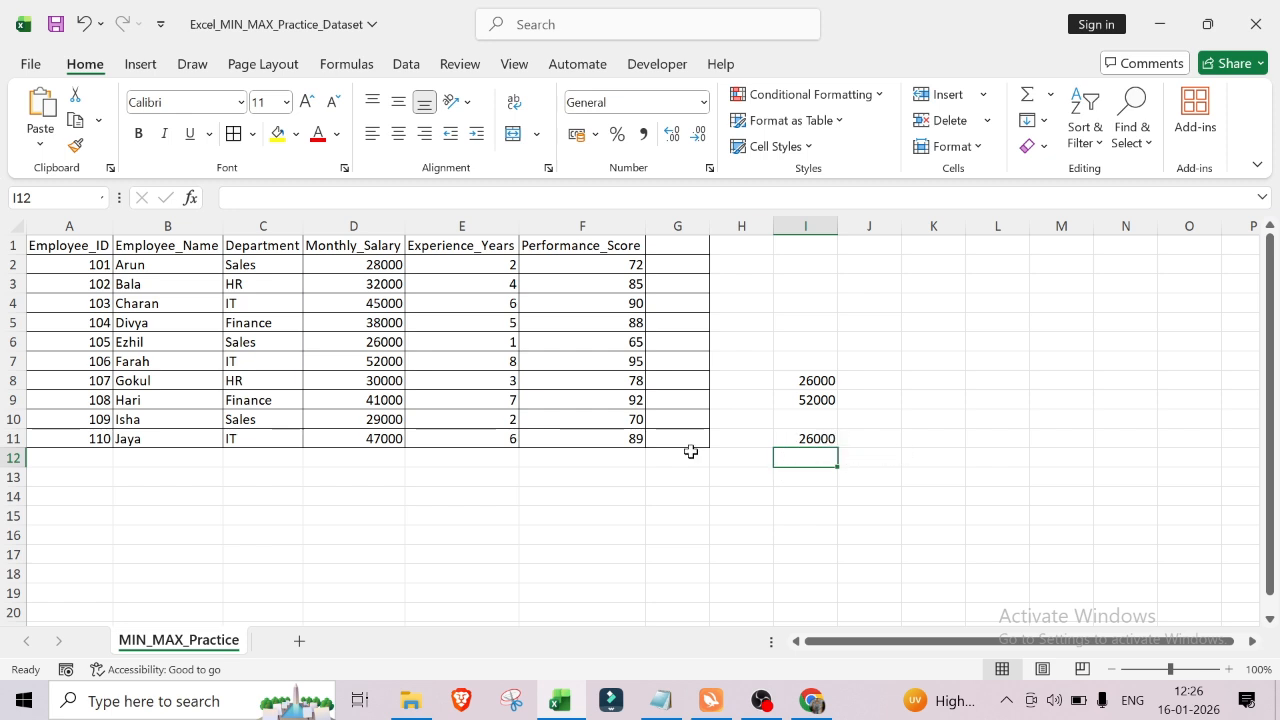
Step: Label cells J11 and J12 as Sales and Hr
left_click(867, 439)
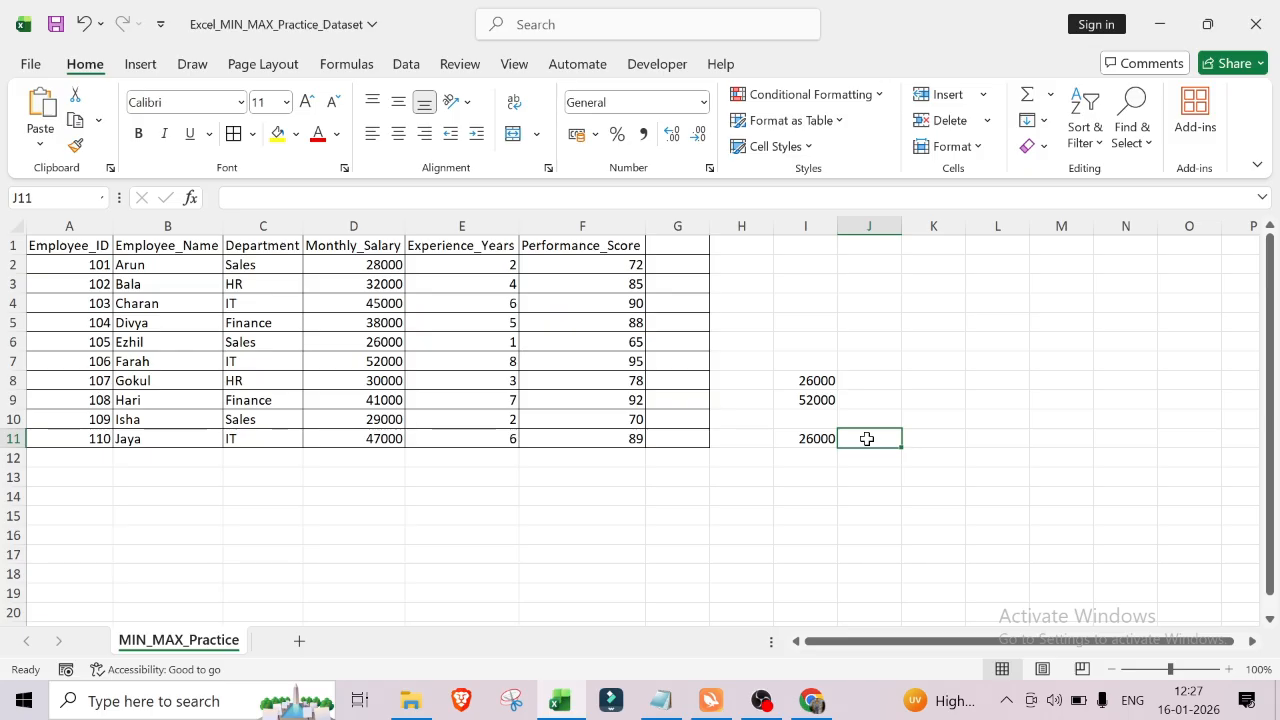
type("Sales")
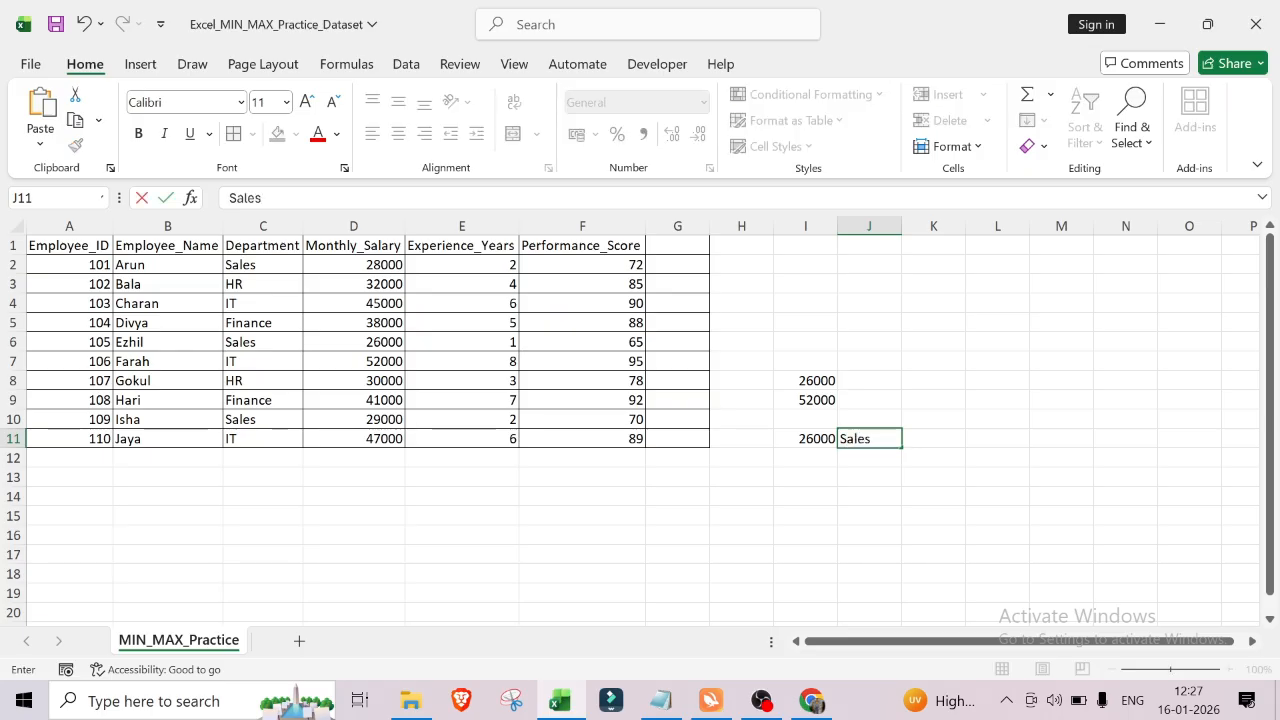
key("Return")
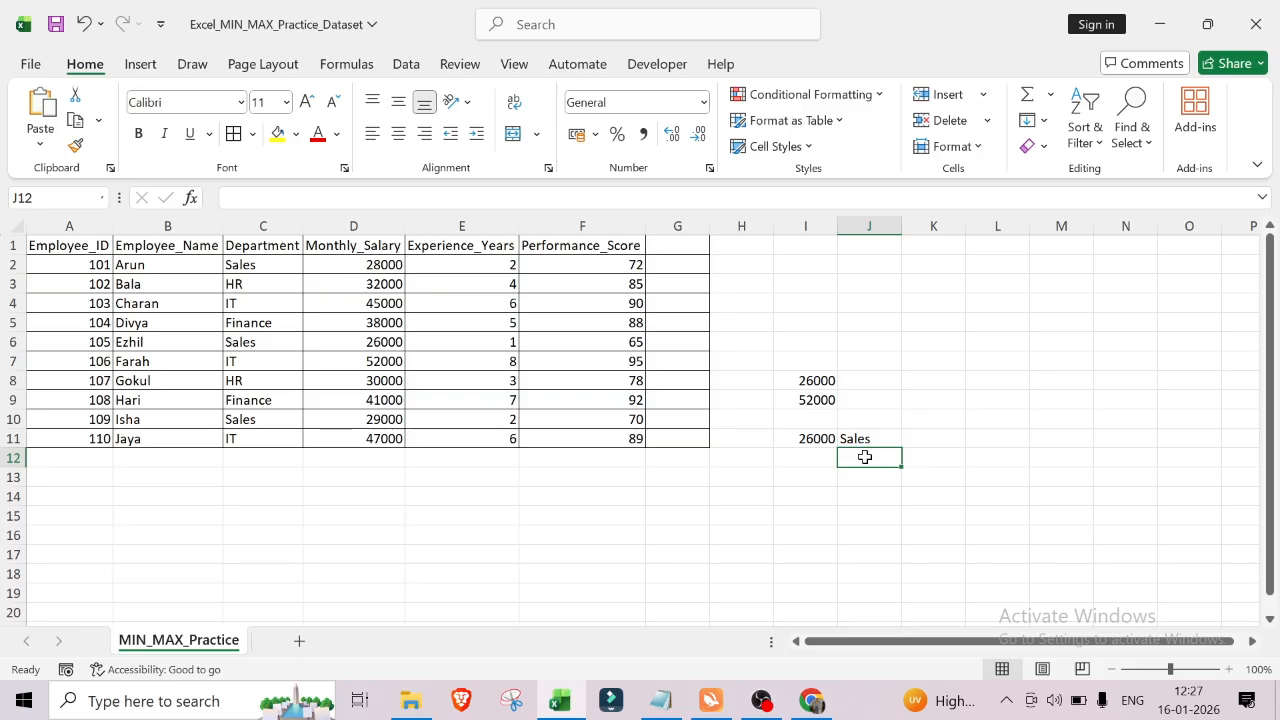
type("Hr")
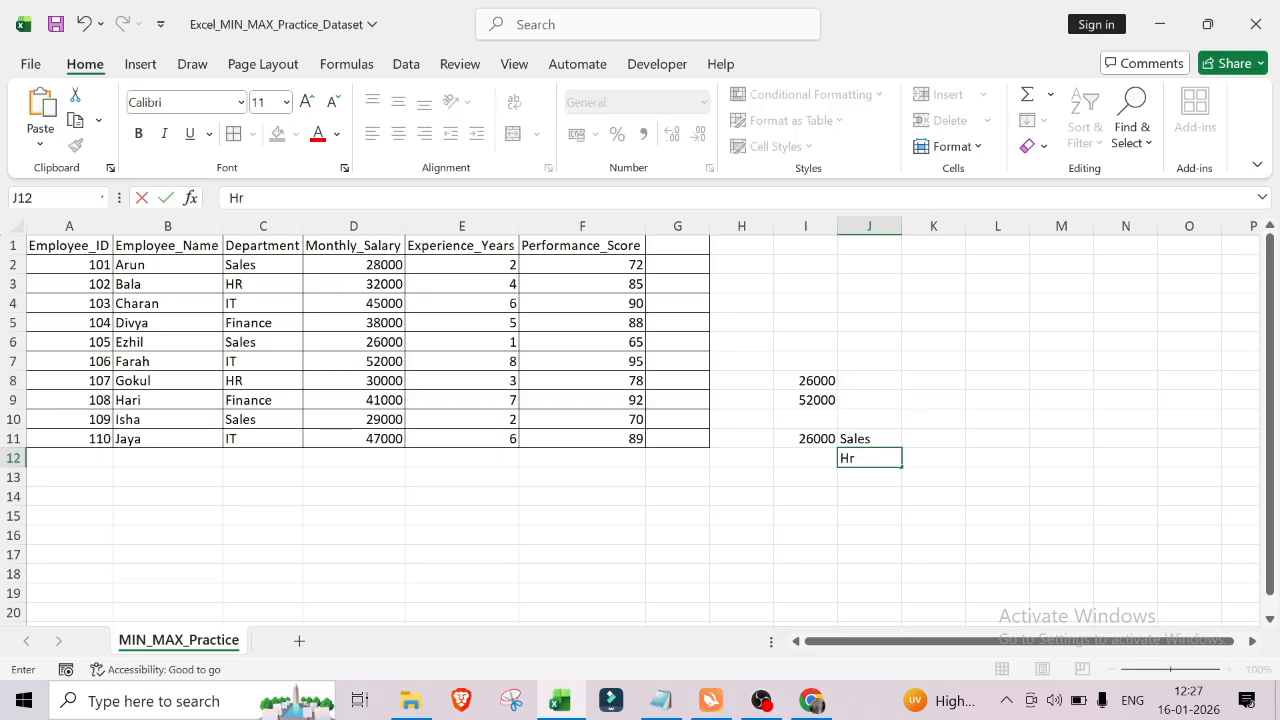
Step: In cell I12, enter =MIN(D3,D8) for the lowest HR monthly salary
left_click(800, 456)
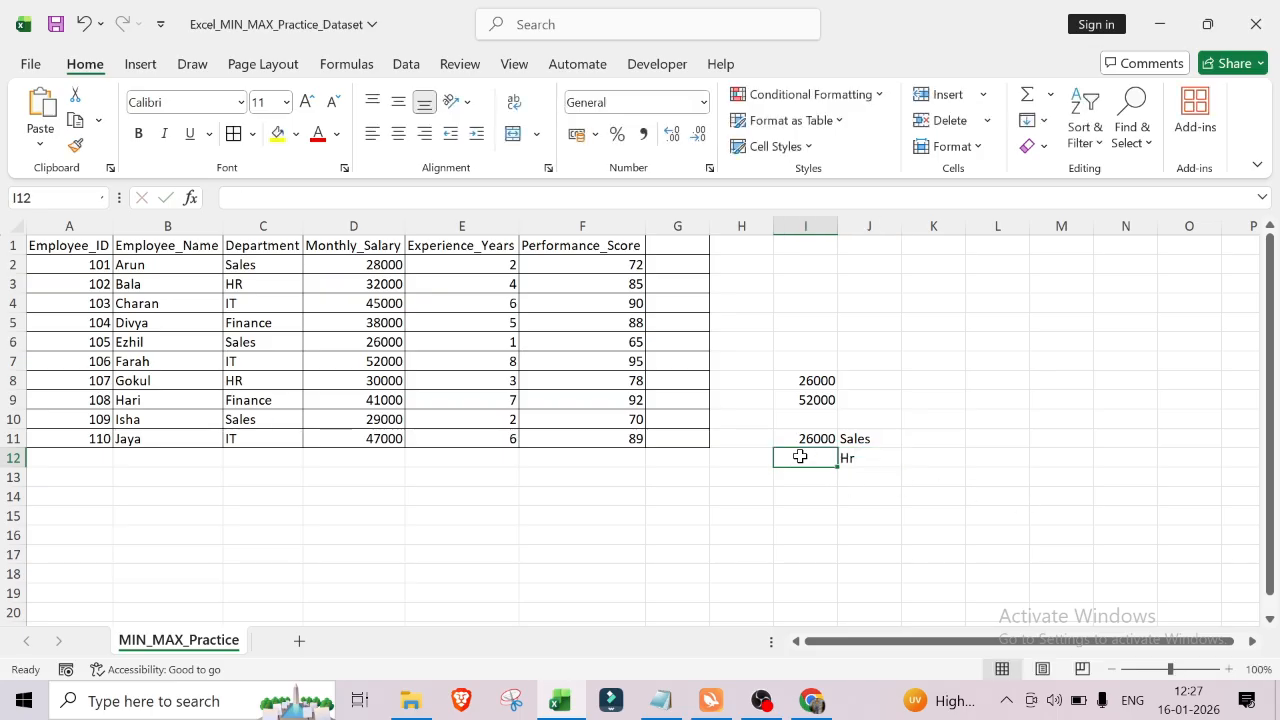
type("=min")
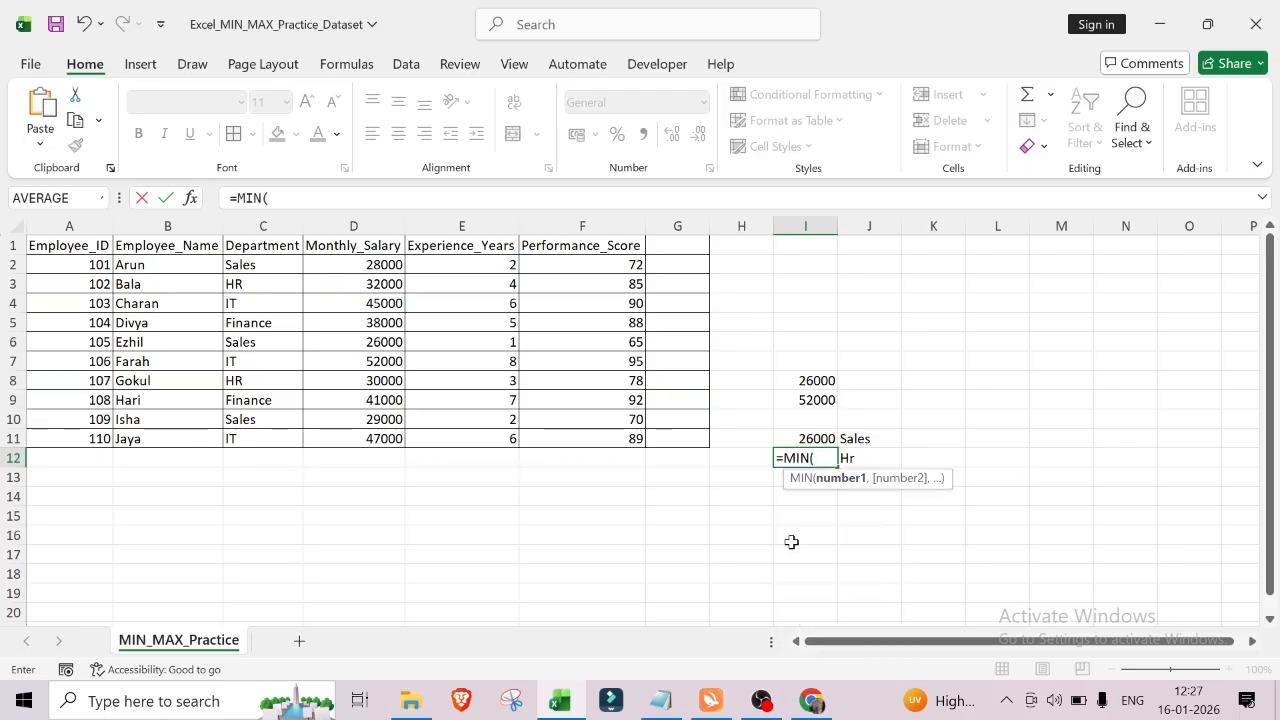
left_click(373, 286)
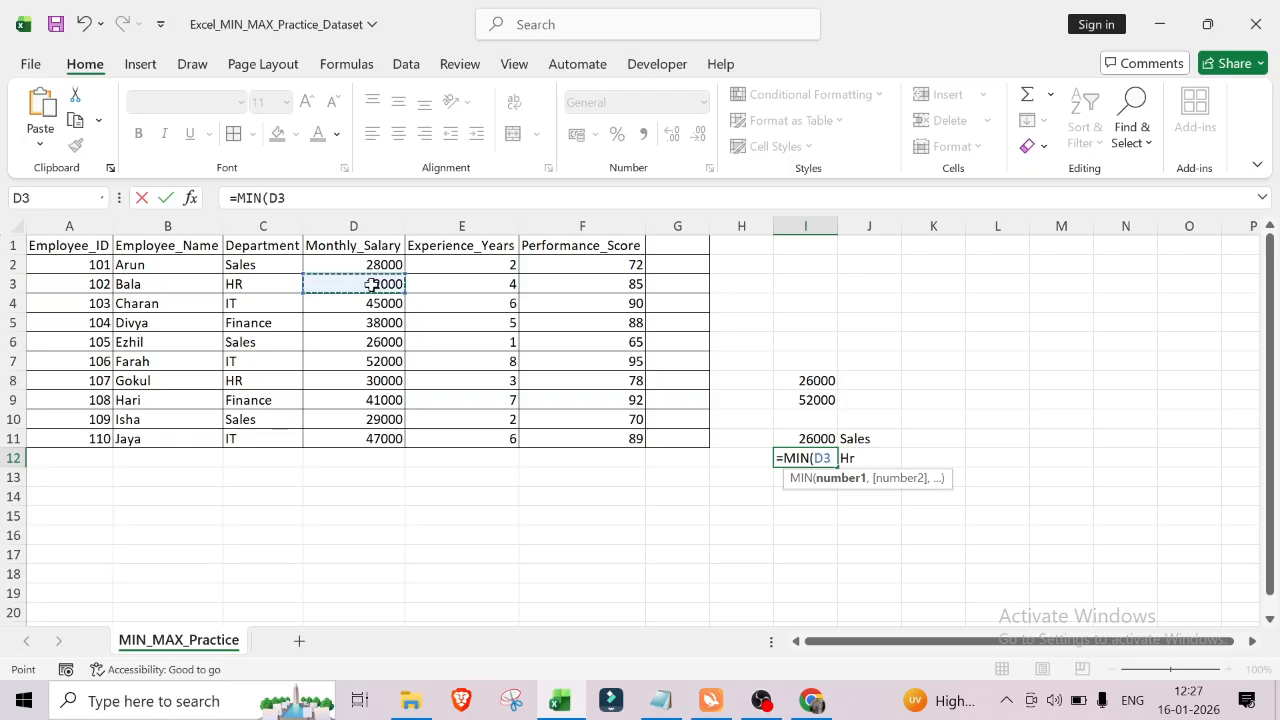
type(",")
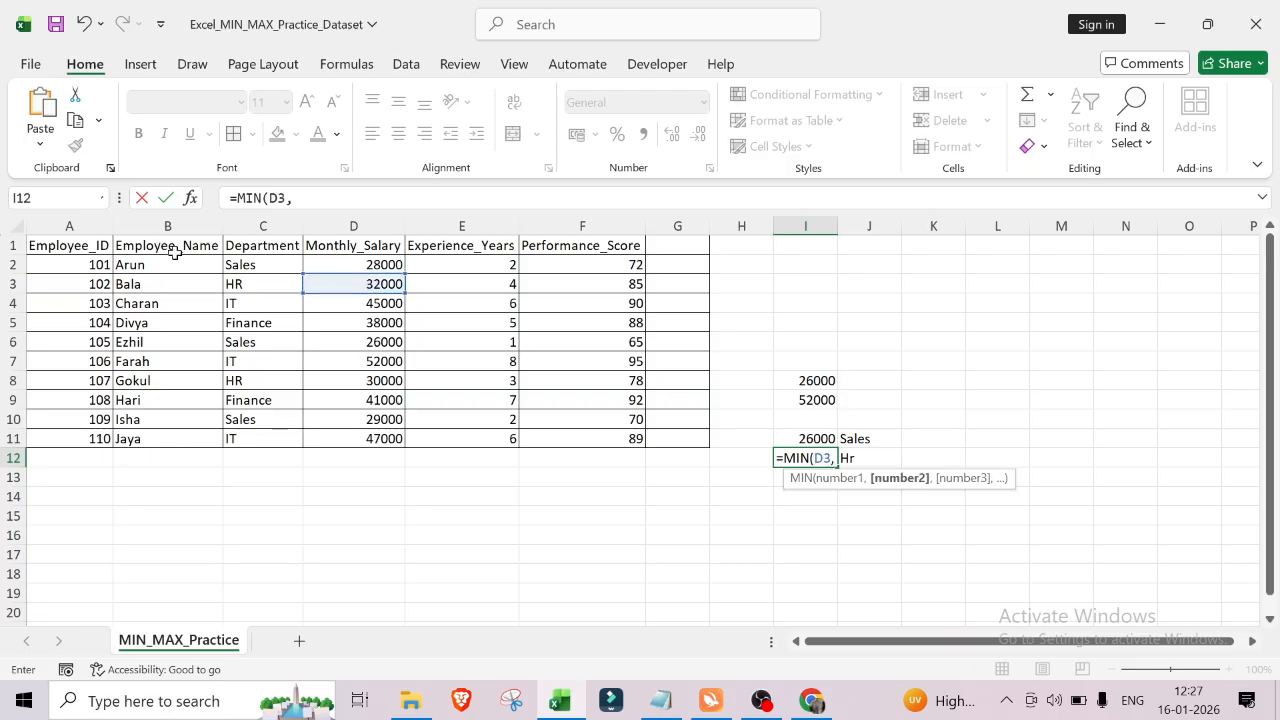
left_click(370, 382)
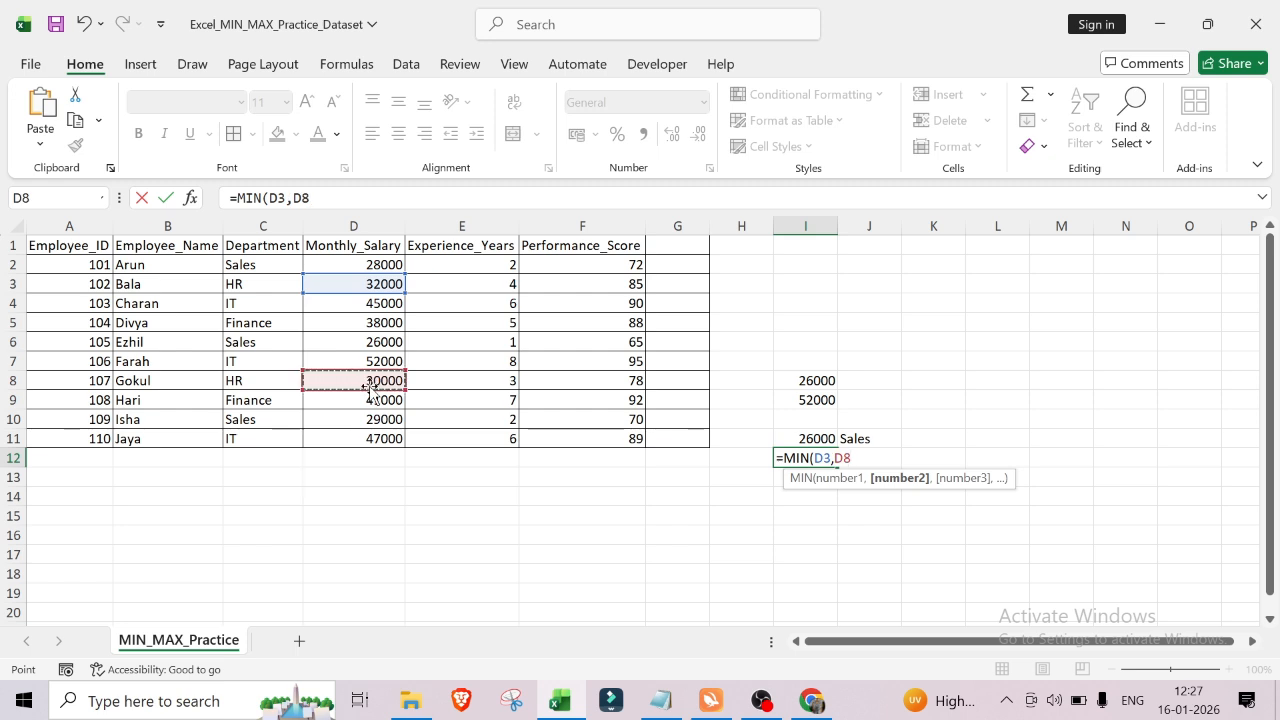
type(")")
key("Return")
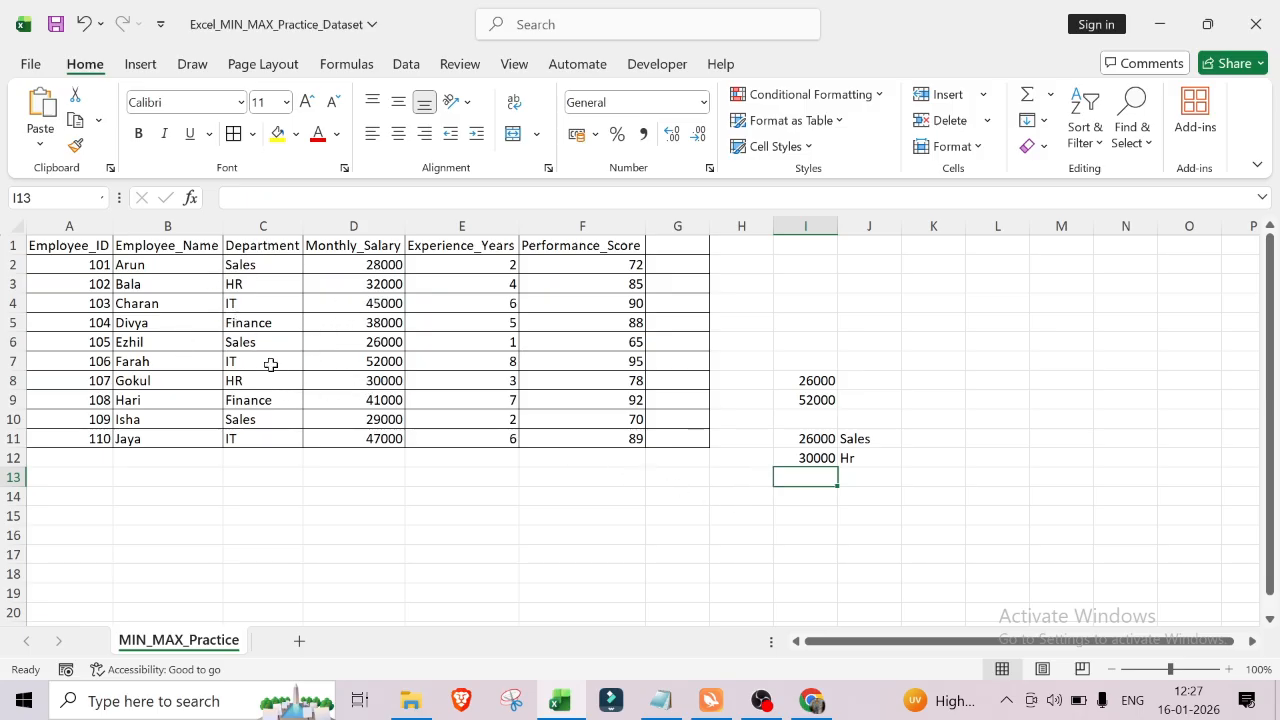
Step: Label cell J13 as it for the IT department
left_click(869, 478)
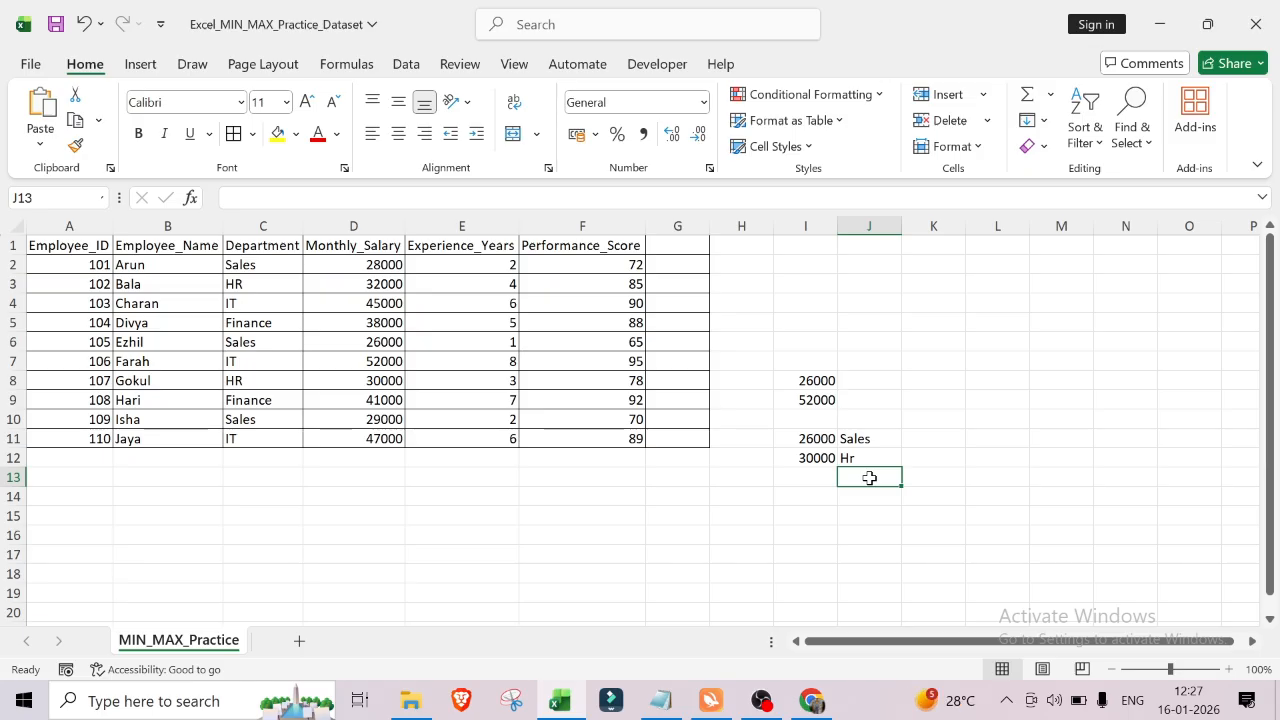
type("it")
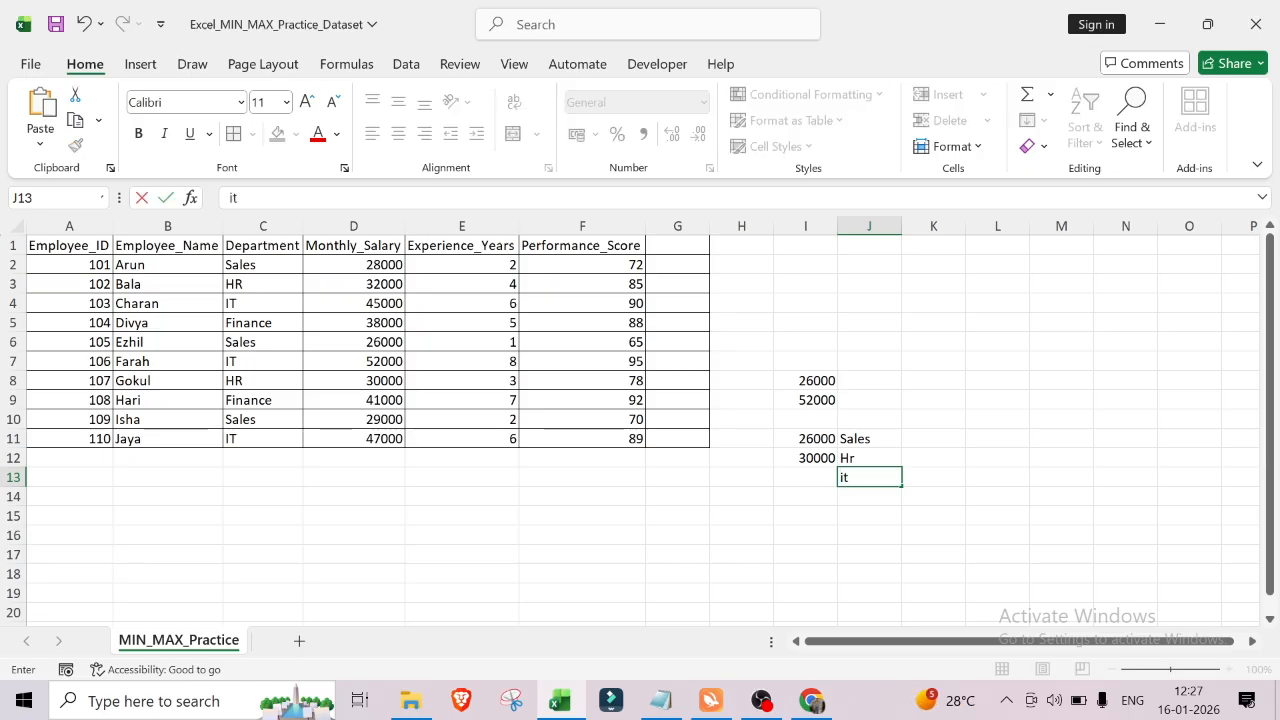
key("Left")
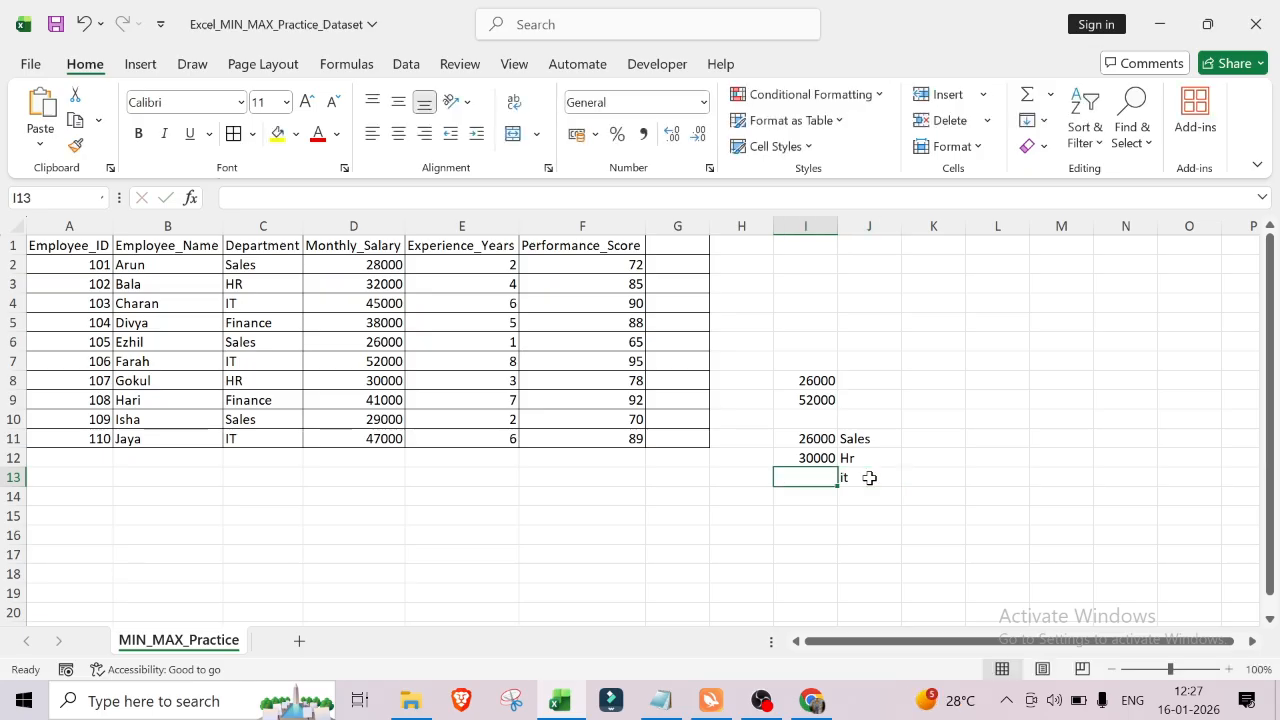
Step: In cell I13, enter =MIN(D4,D7,D11) for the lowest IT monthly salary
type("=min")
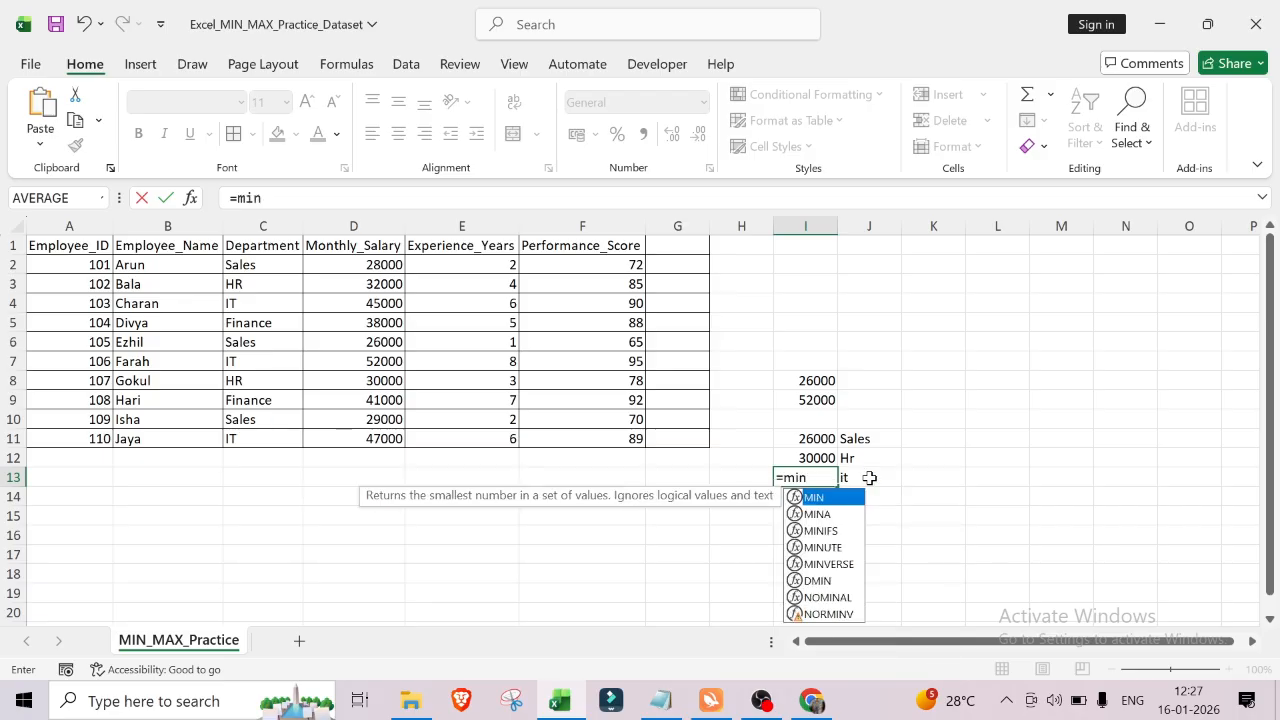
double_click(829, 497)
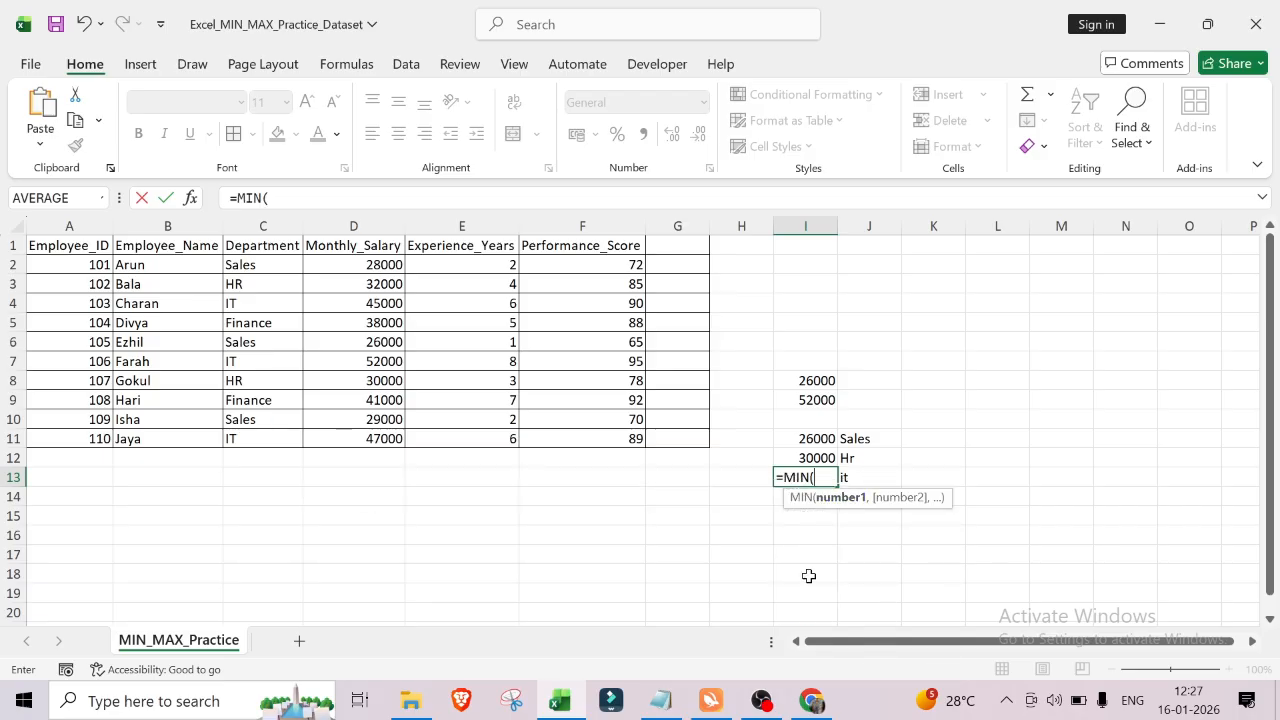
left_click(378, 306)
type(",")
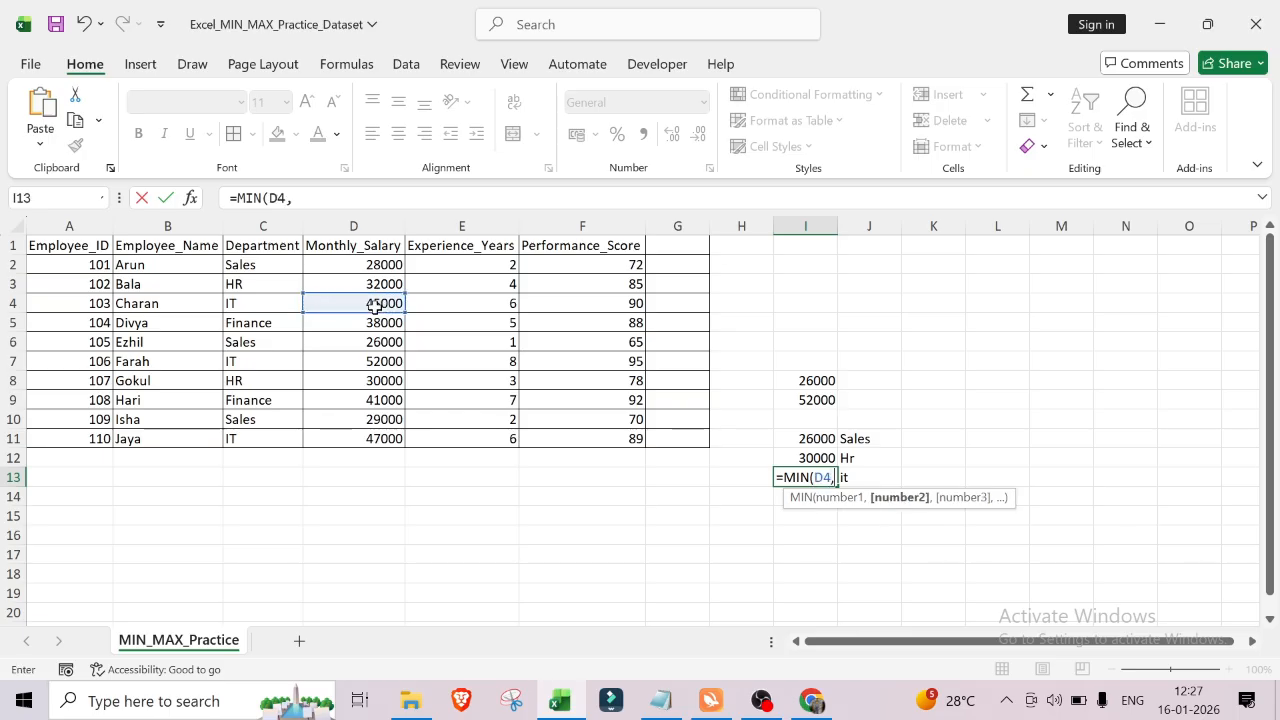
left_click(386, 364)
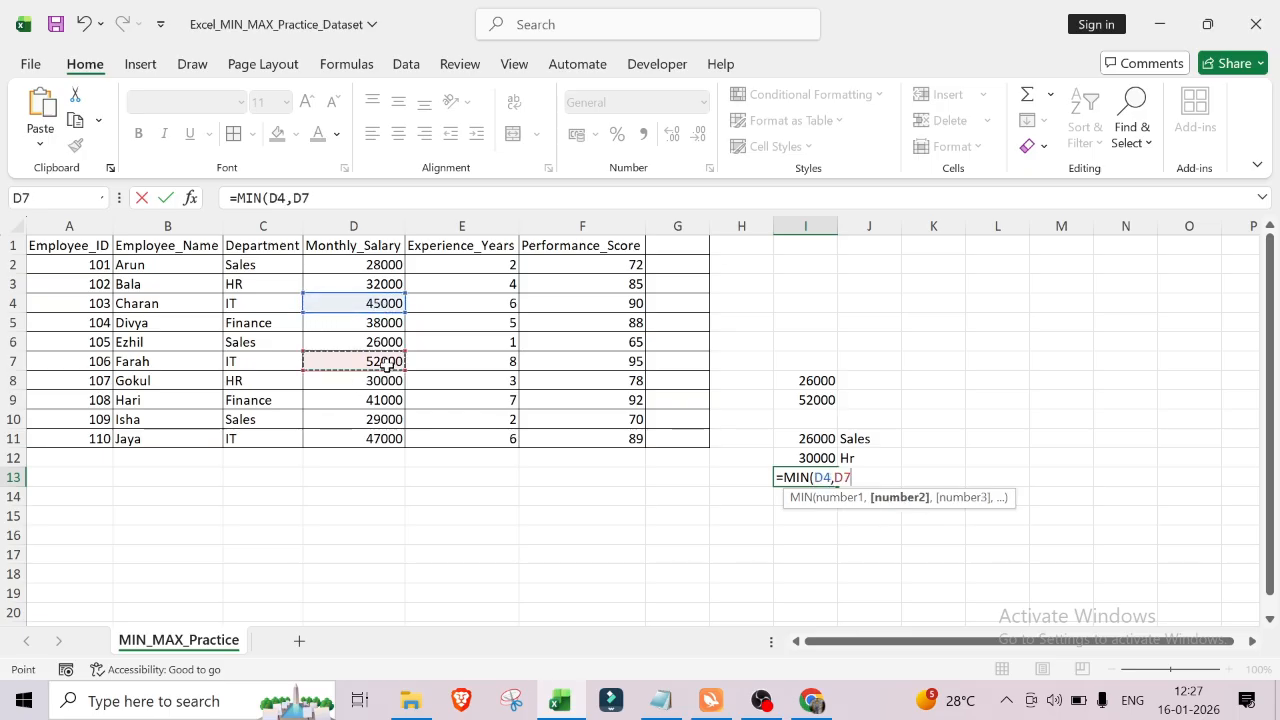
type(",")
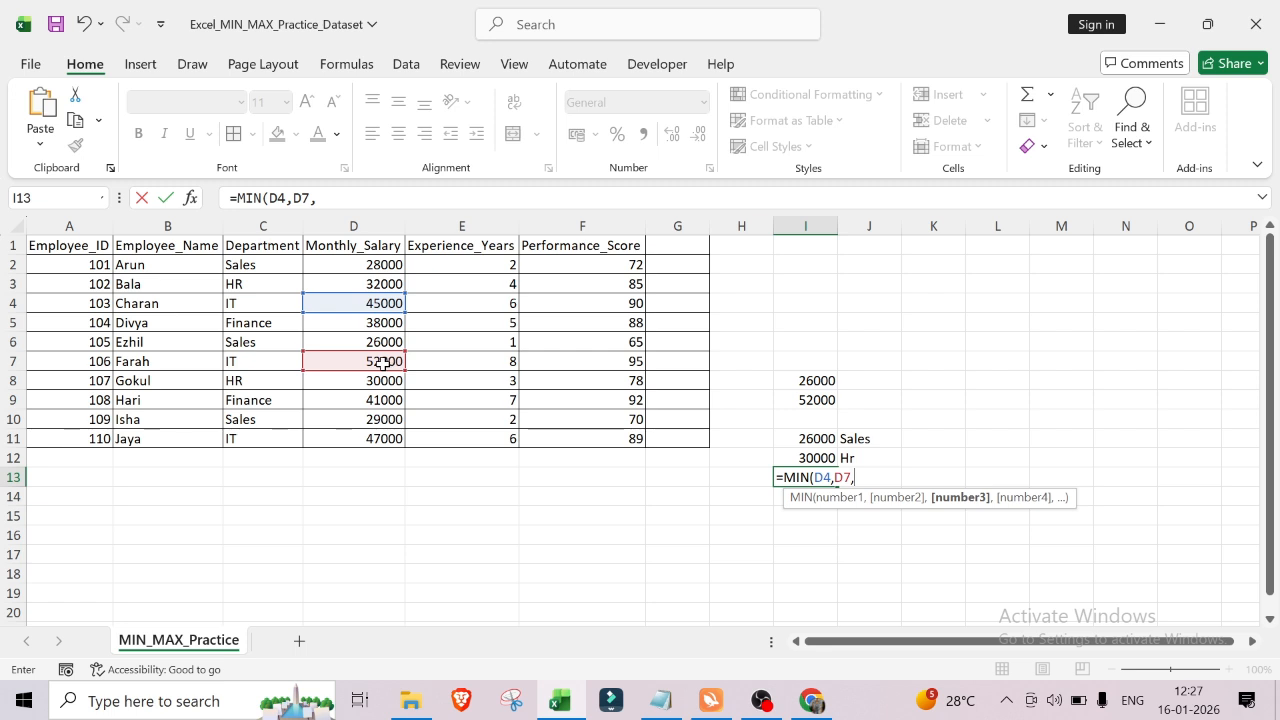
left_click(381, 442)
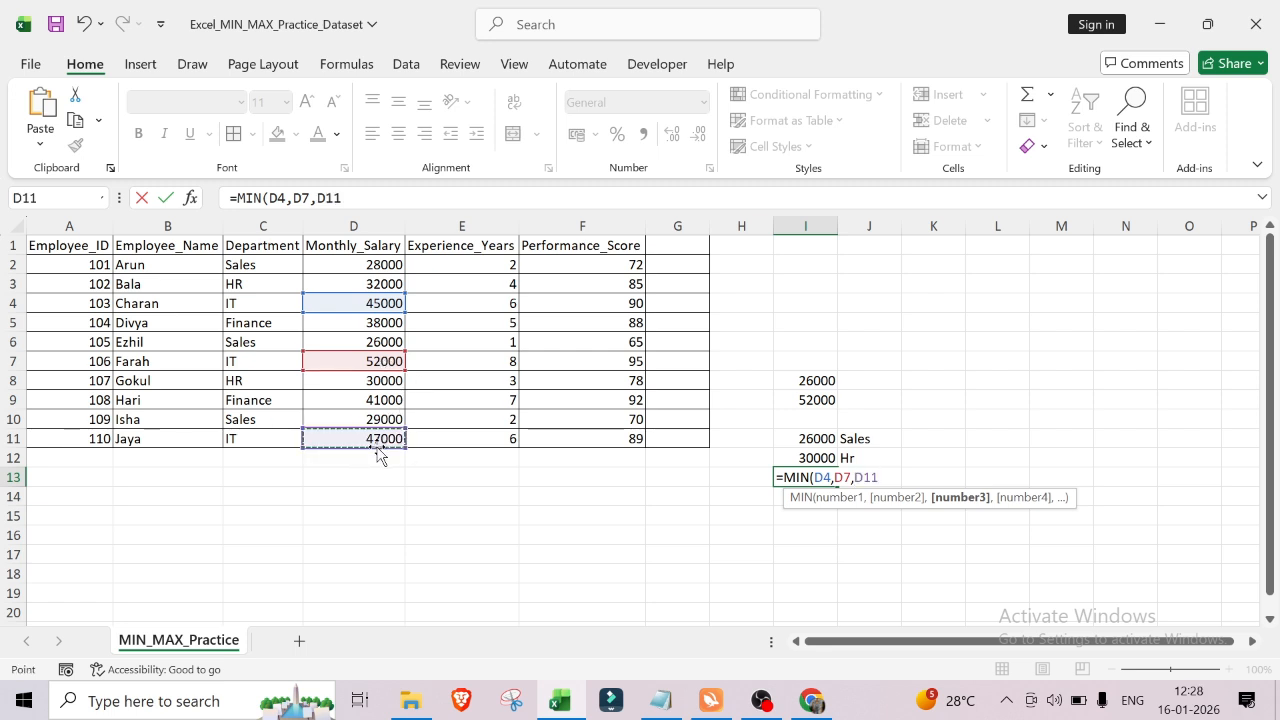
type(")")
key("Return")
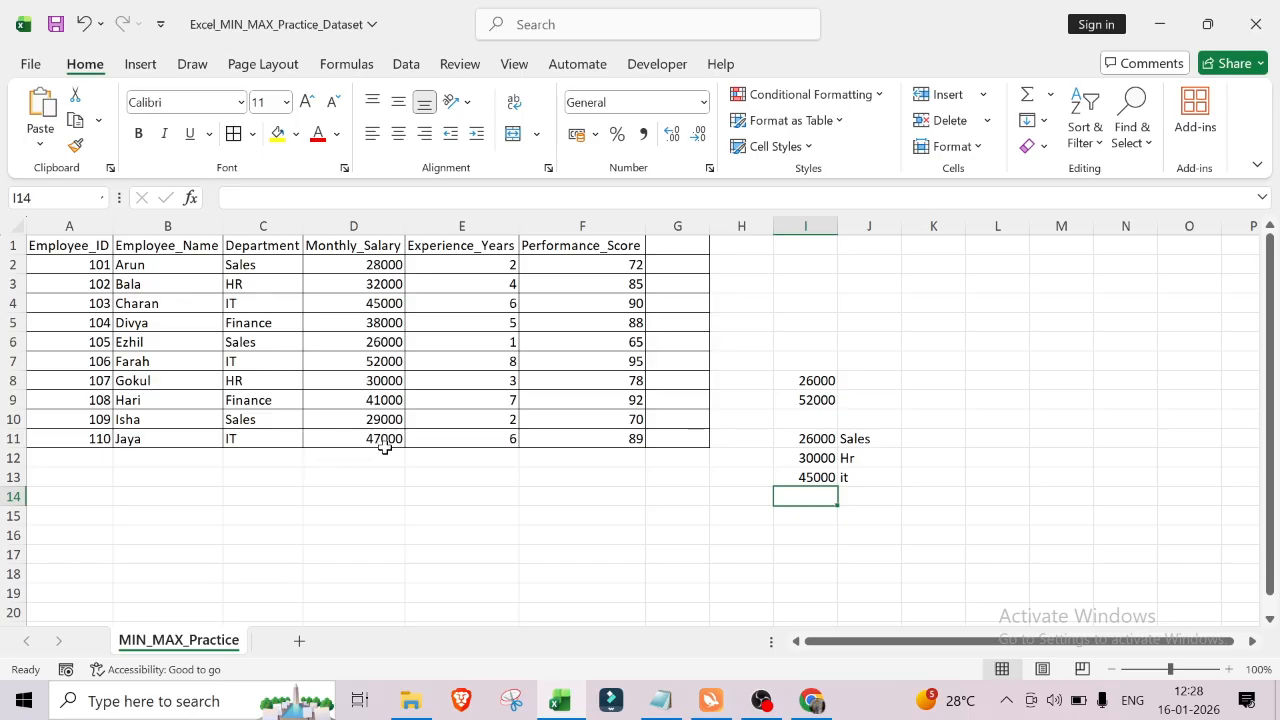
Step: In cell K11, enter =MAX(D2,D6,D10) for the highest Sales monthly salary
left_click(936, 440)
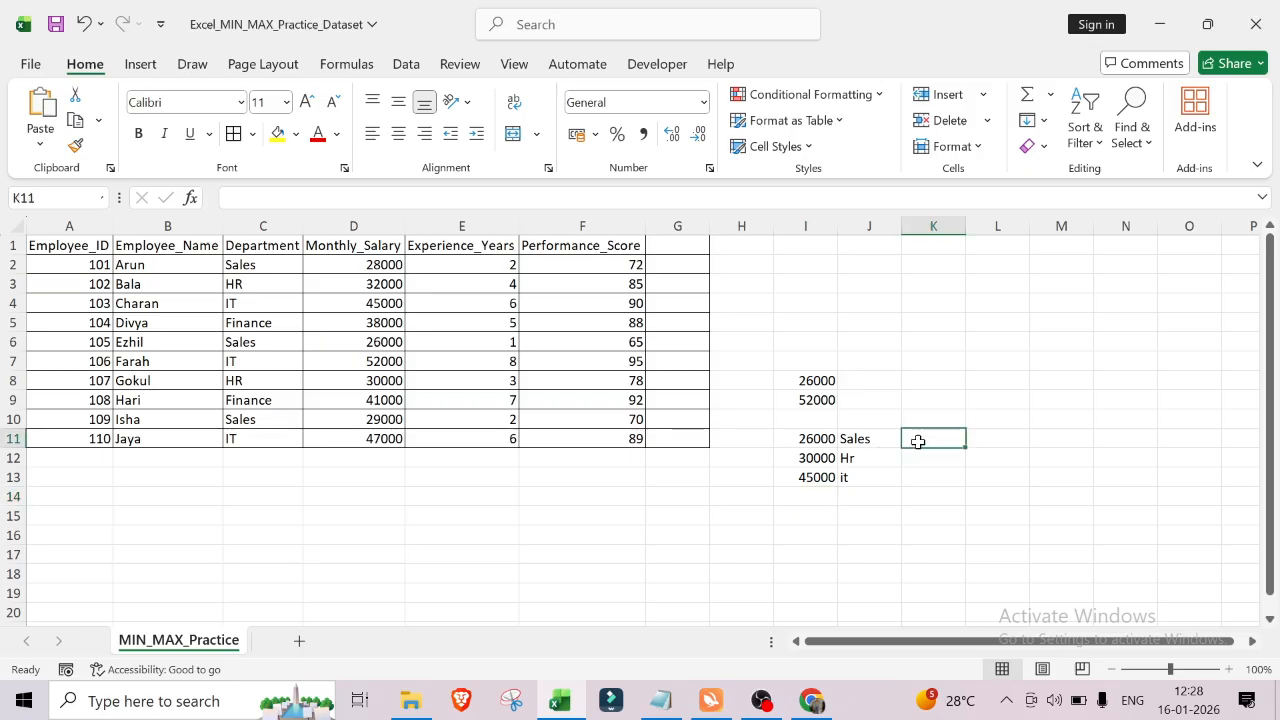
type("=")
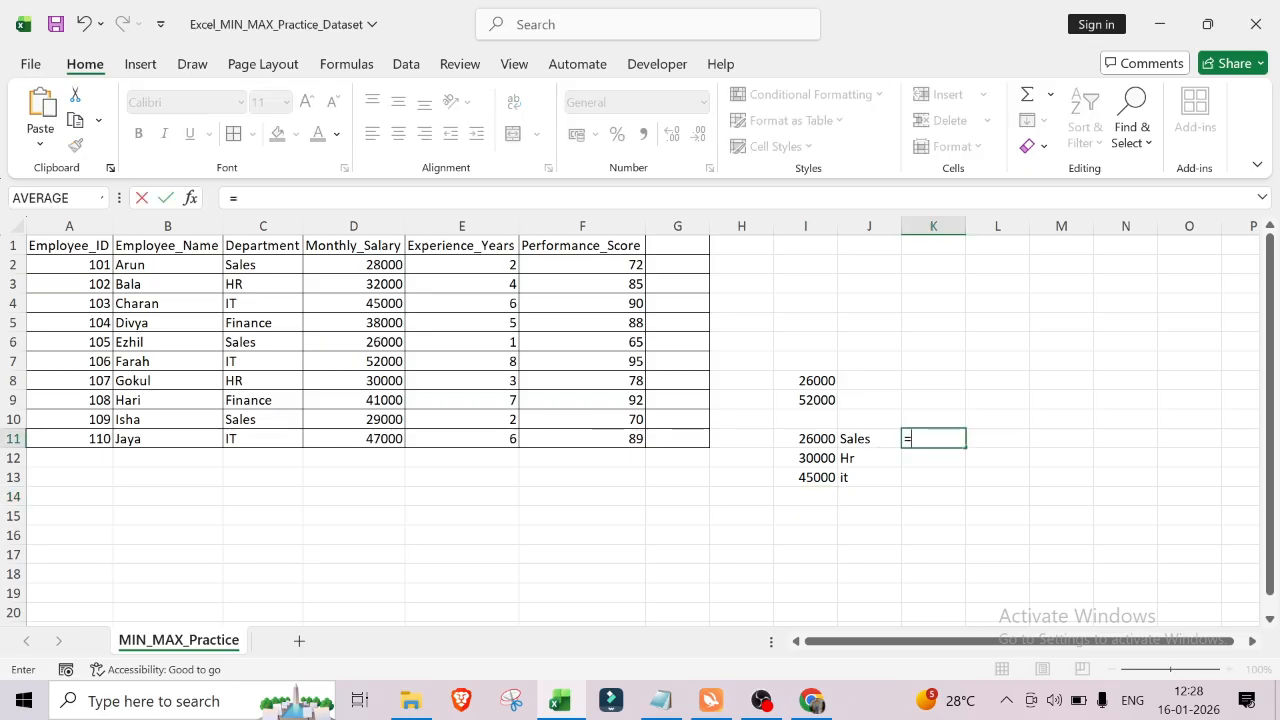
type("max")
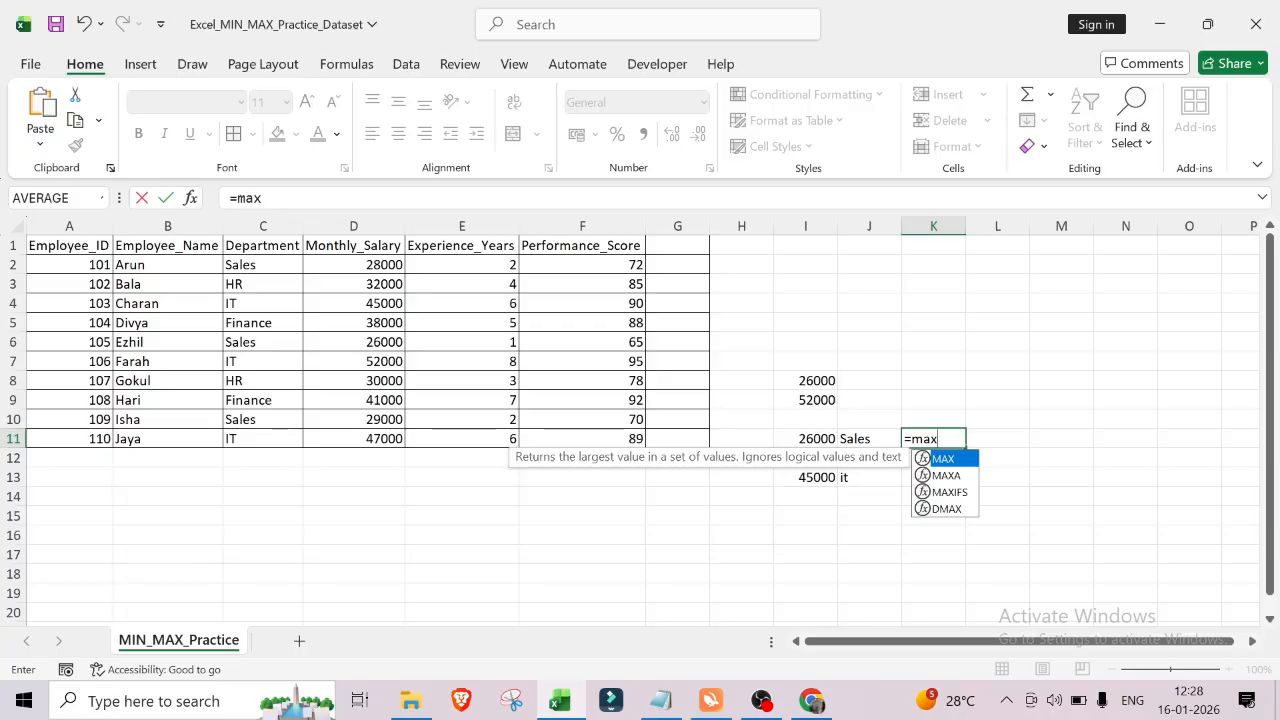
type("(")
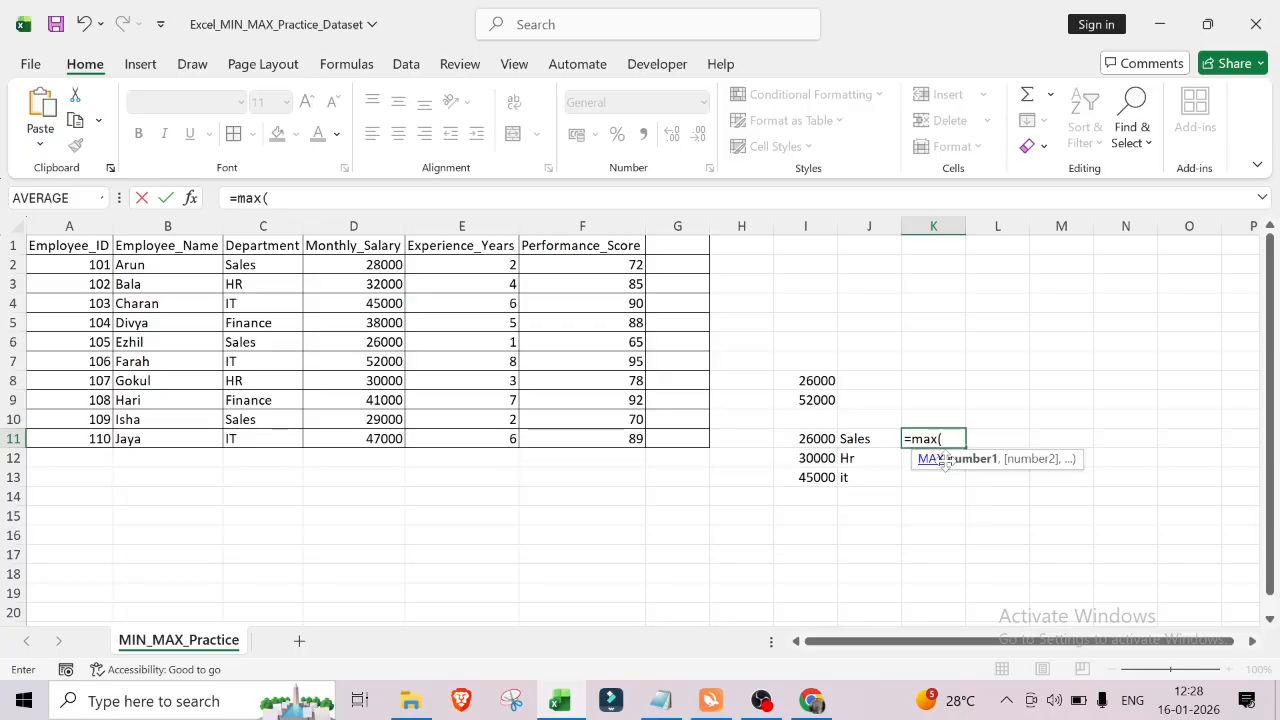
left_click(379, 266)
type(",")
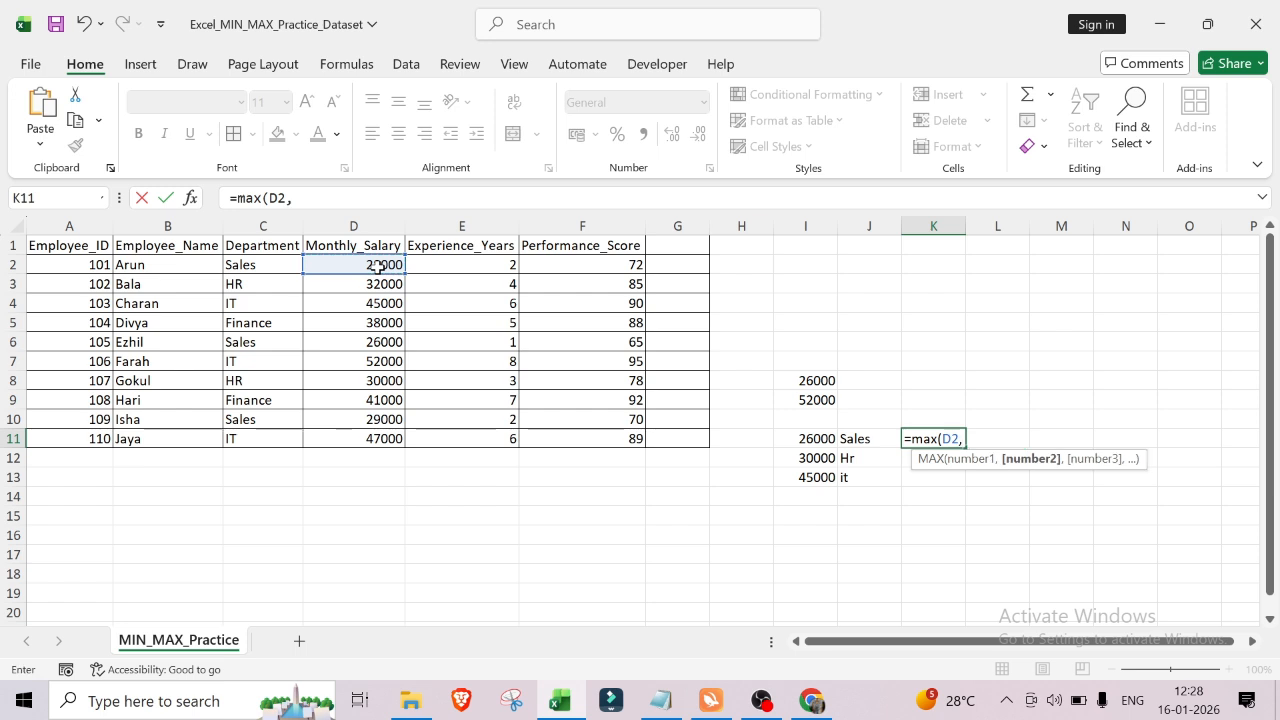
left_click(374, 340)
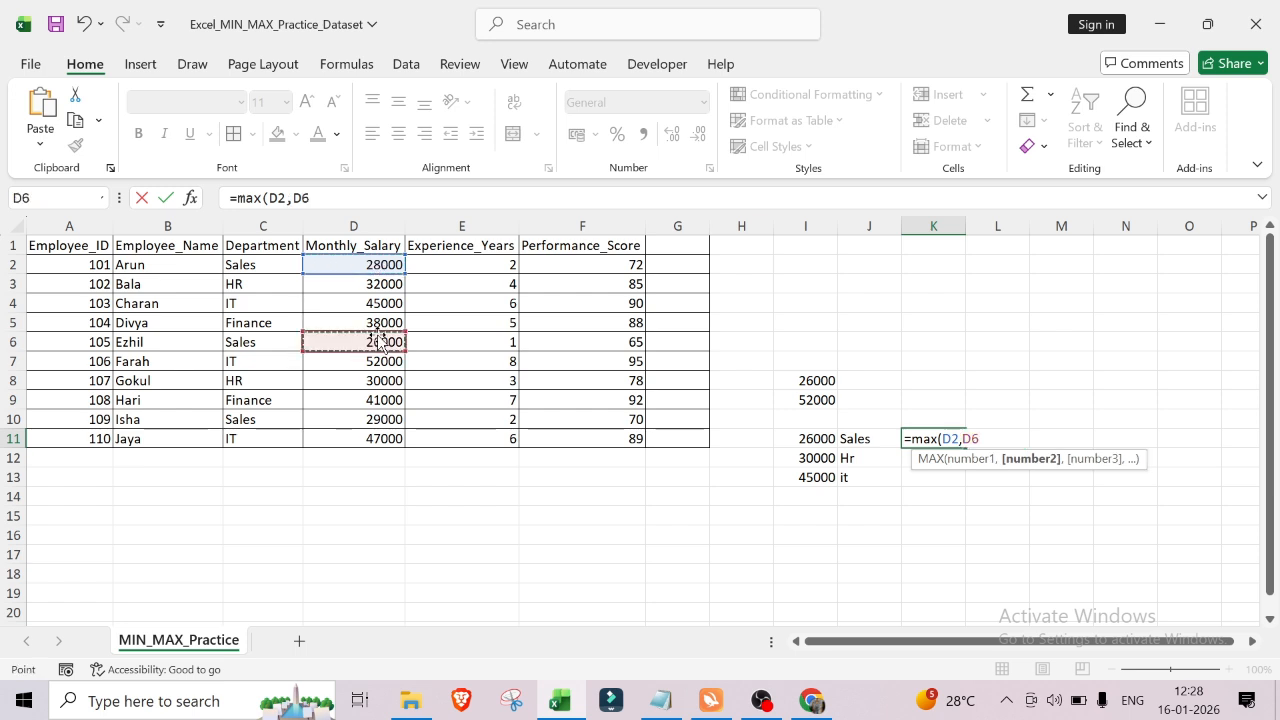
type(",")
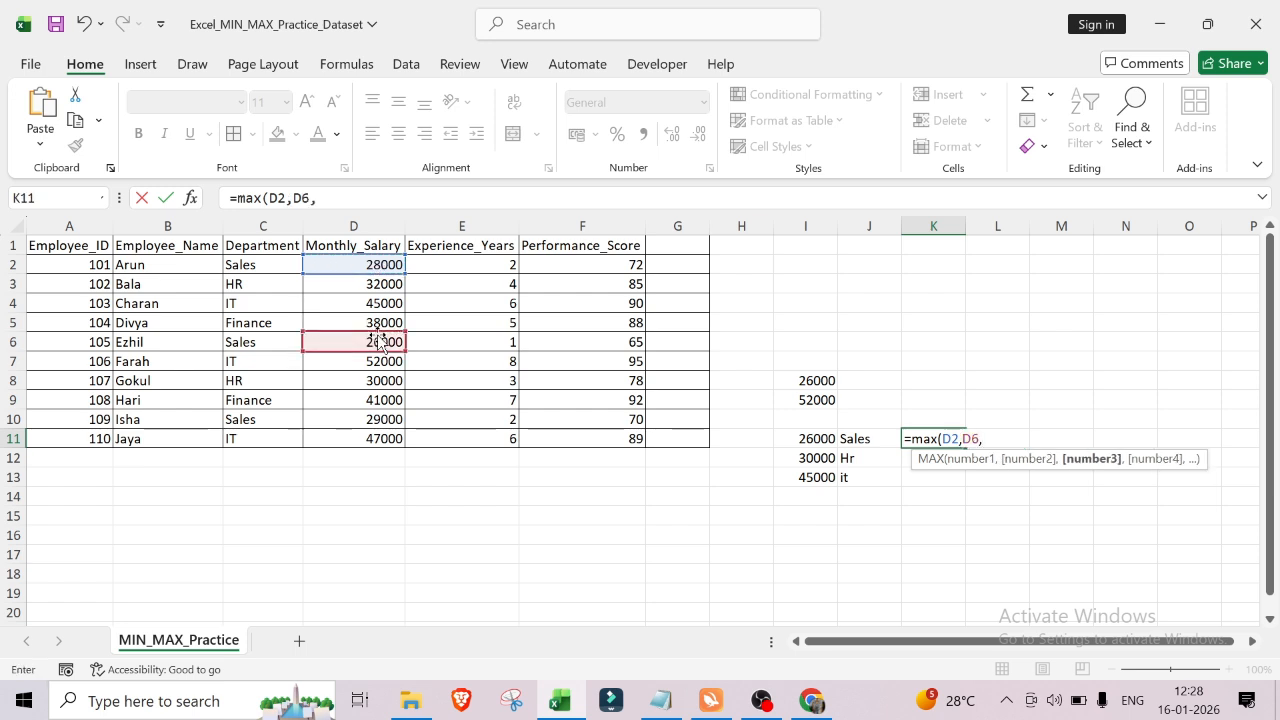
left_click(385, 421)
type(")")
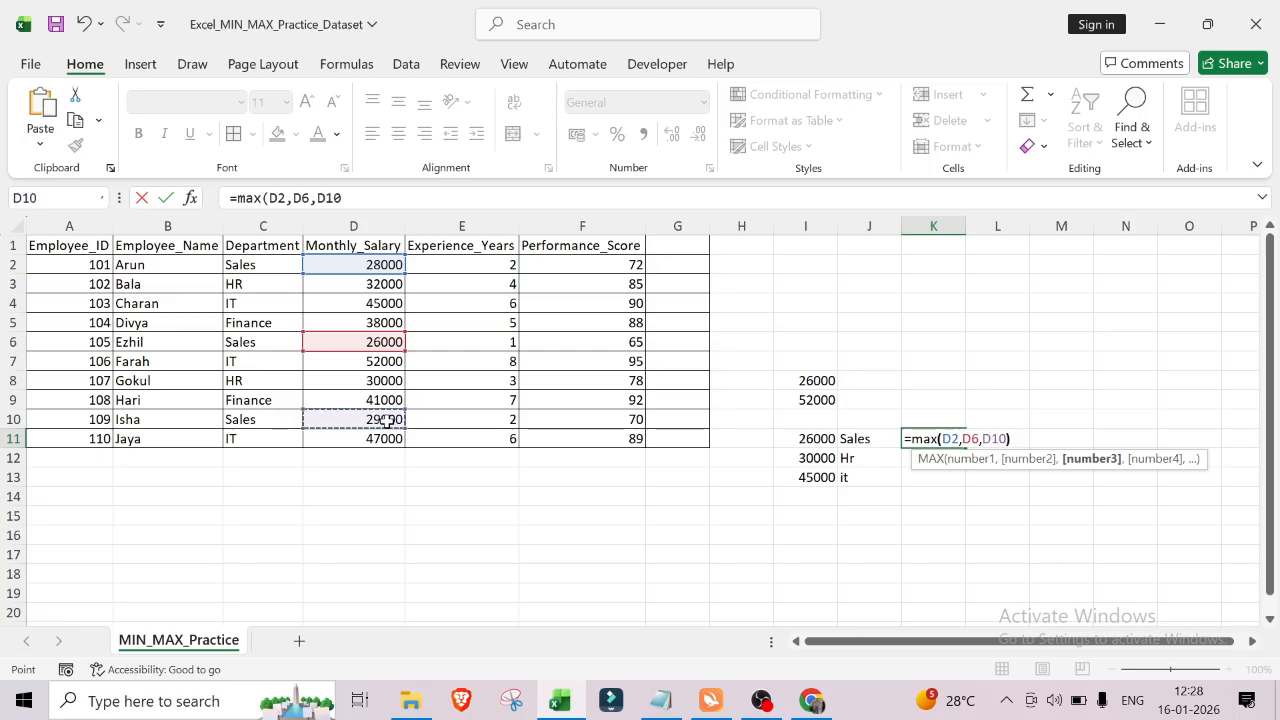
key("Return")
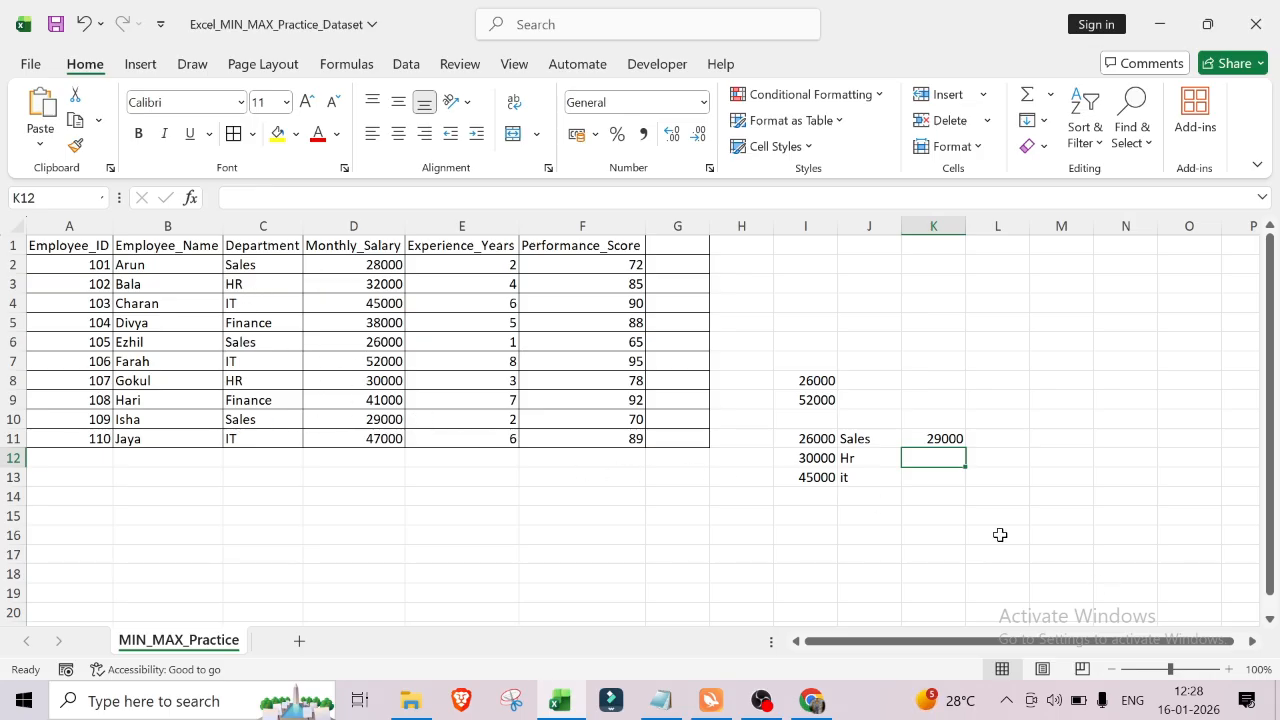
Step: In cell H15, open the Insert Function dialog, search for min and choose the MIN function
left_click(746, 515)
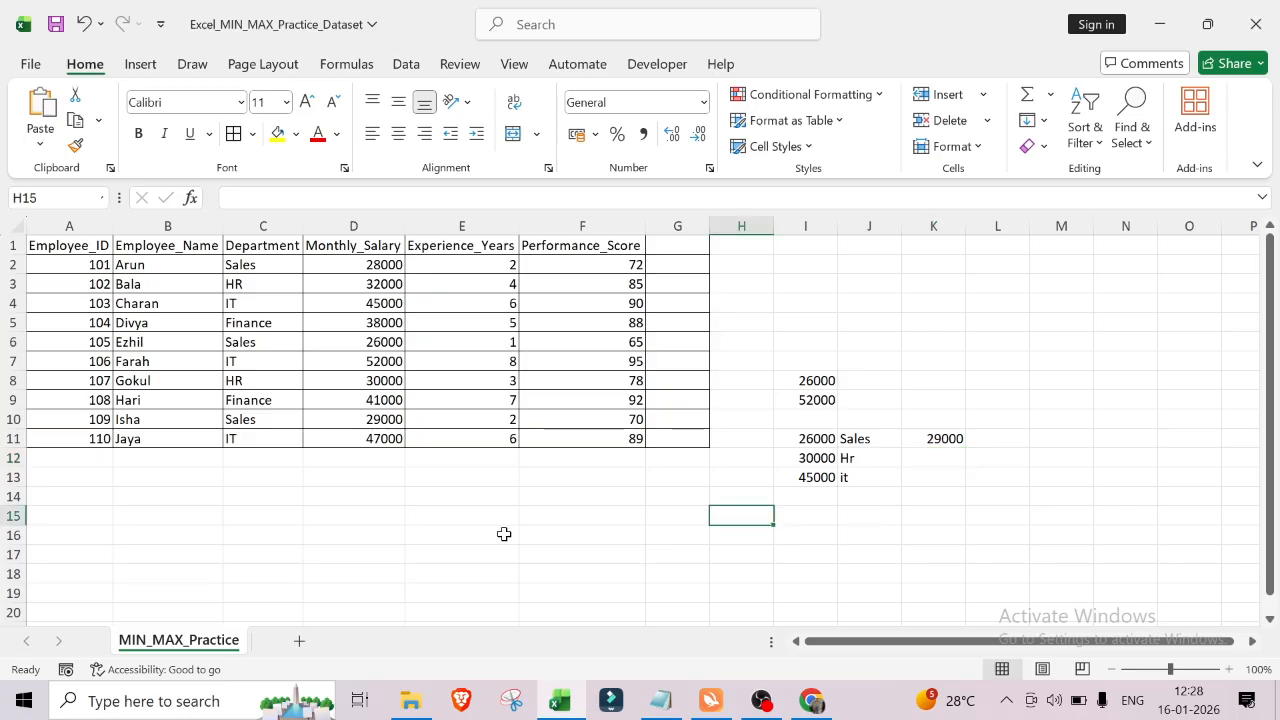
left_click(352, 64)
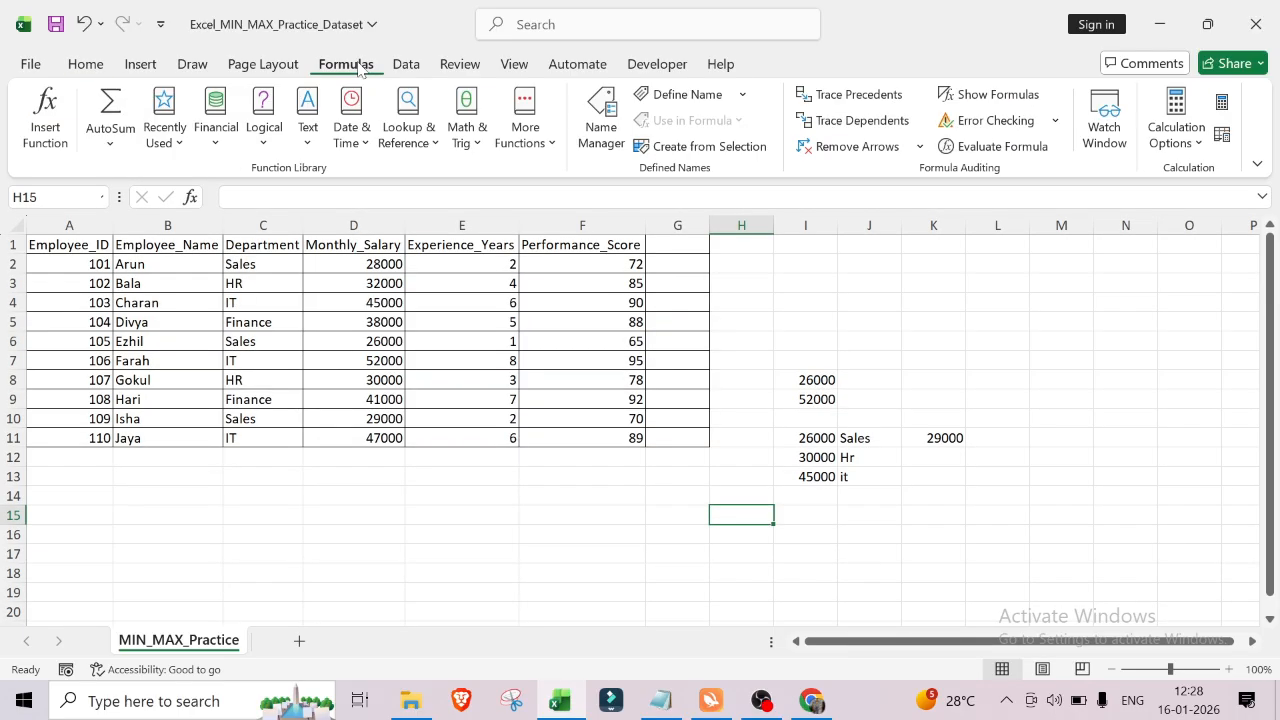
left_click(52, 120)
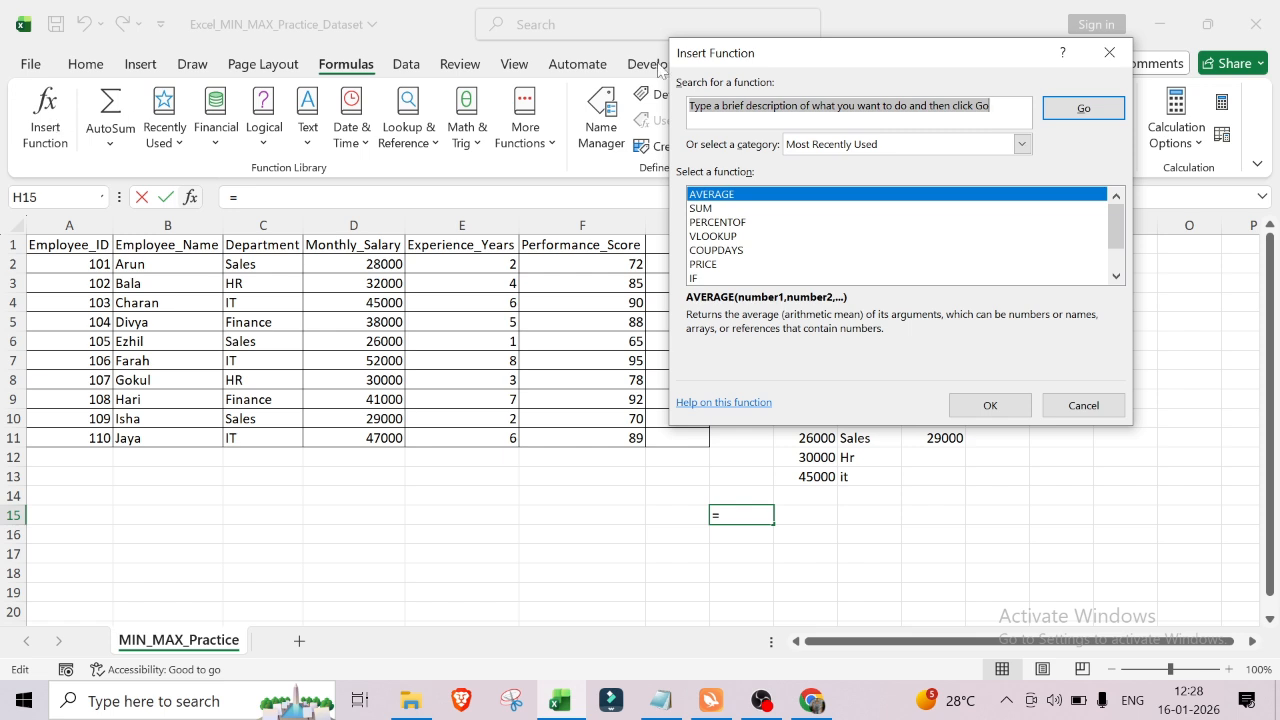
scroll(727, 262, "down", 1)
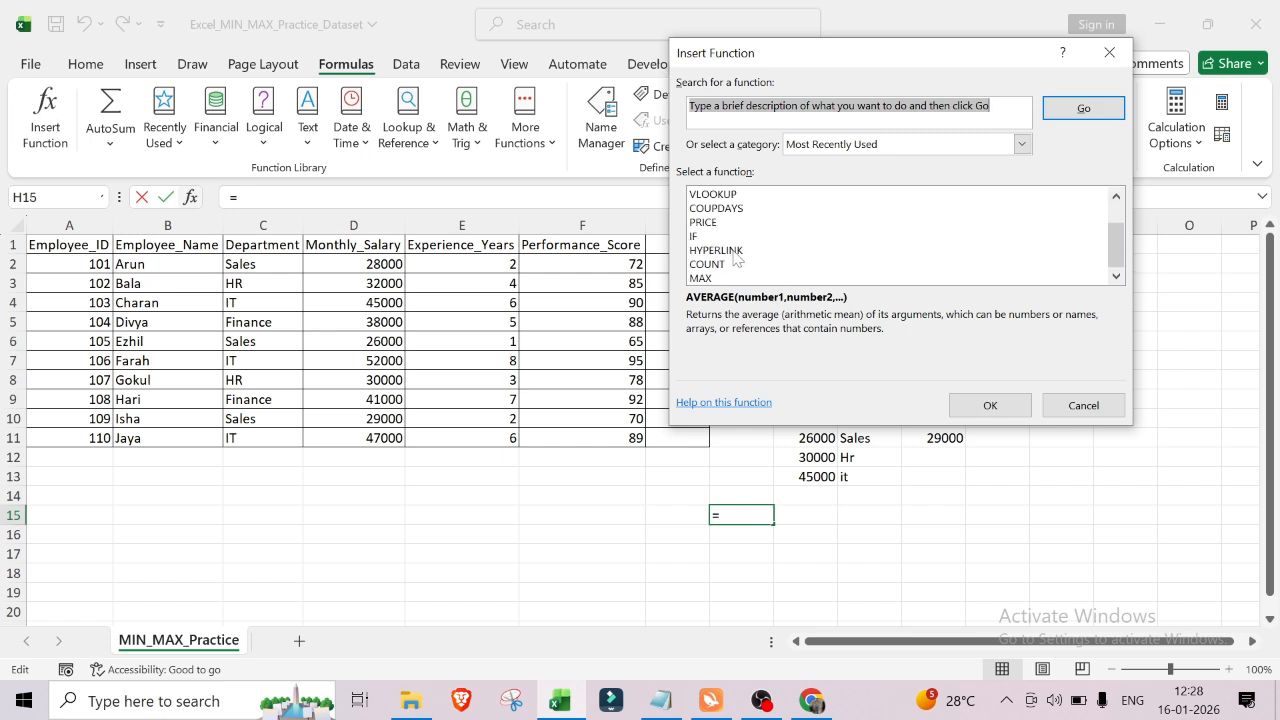
scroll(727, 262, "up", 1)
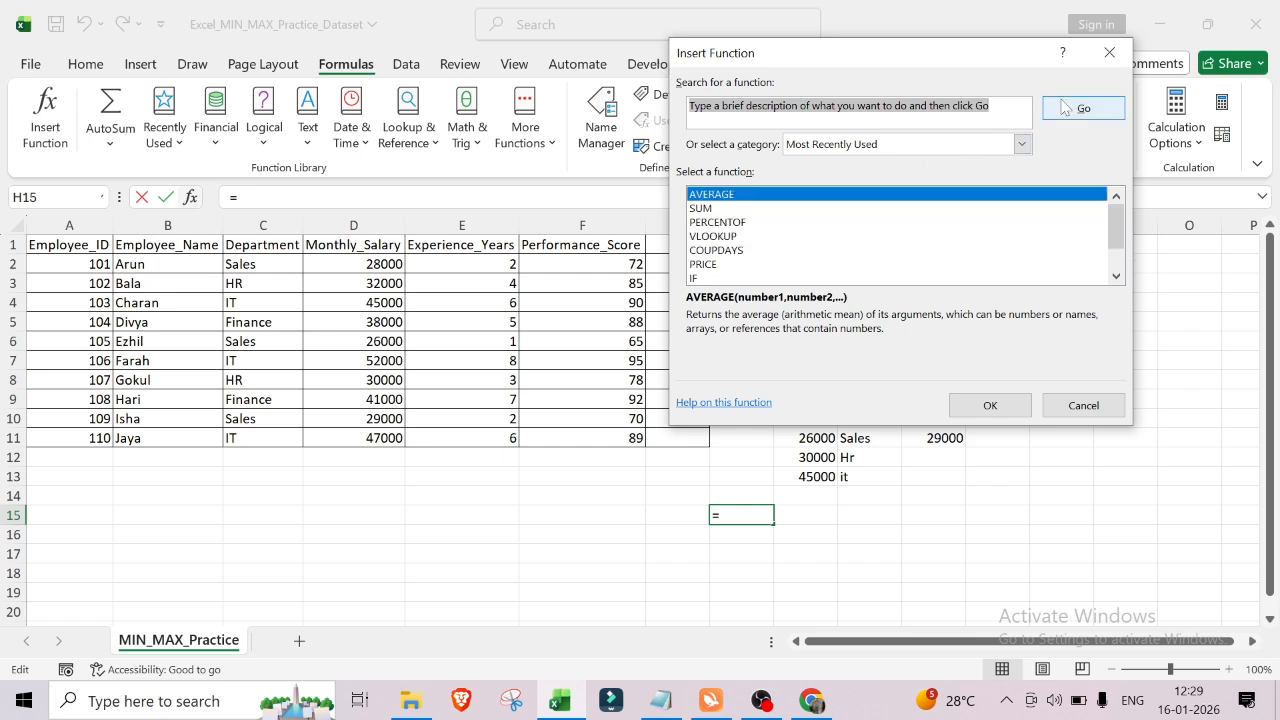
key("BackSpace")
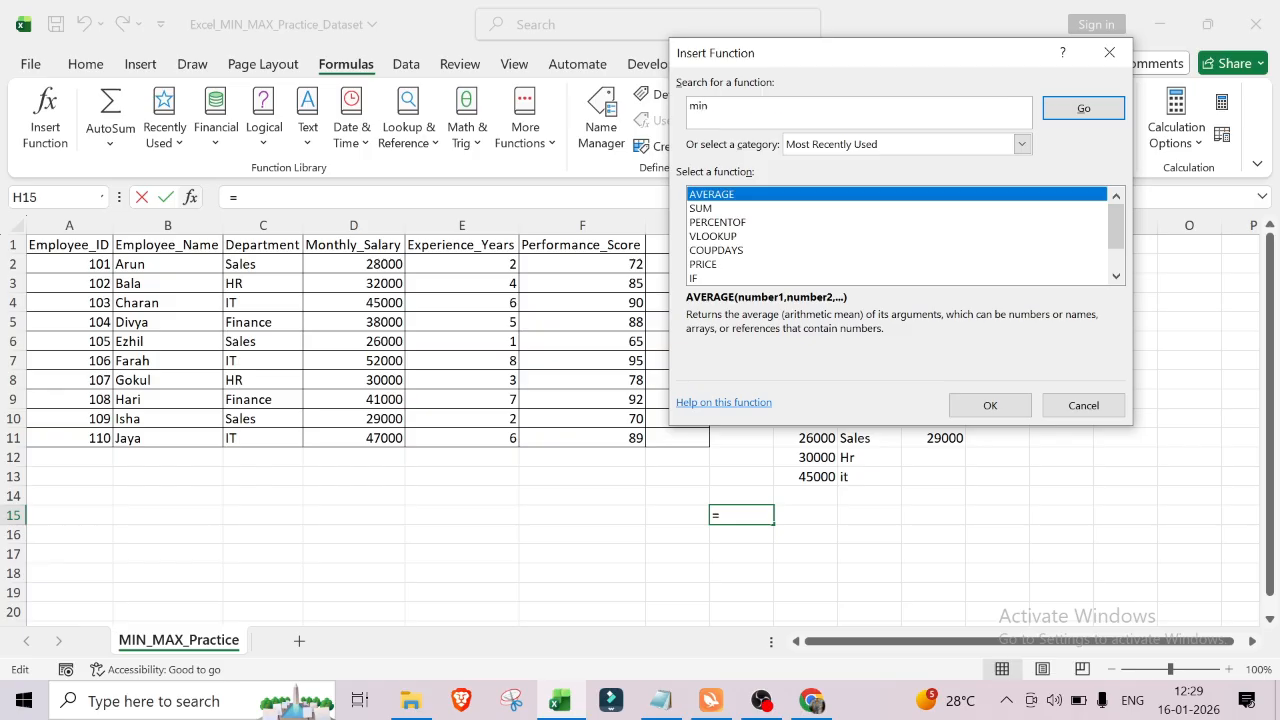
left_click(1090, 110)
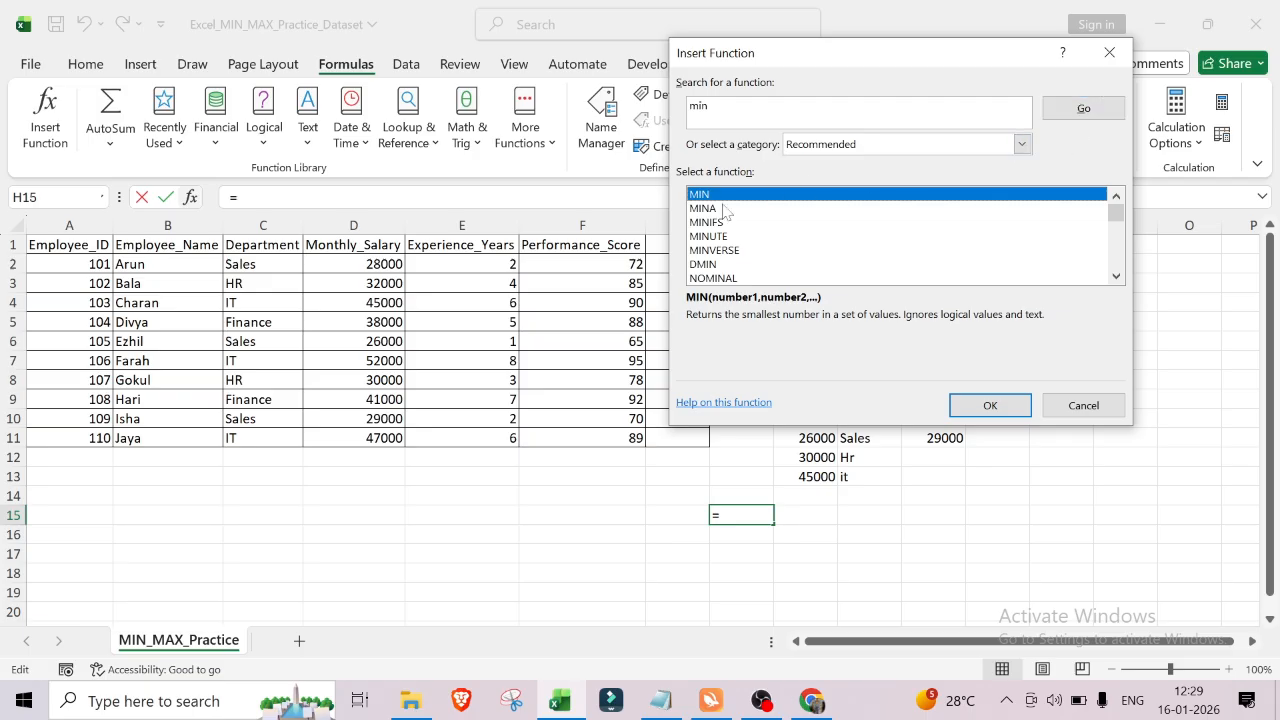
left_click(995, 407)
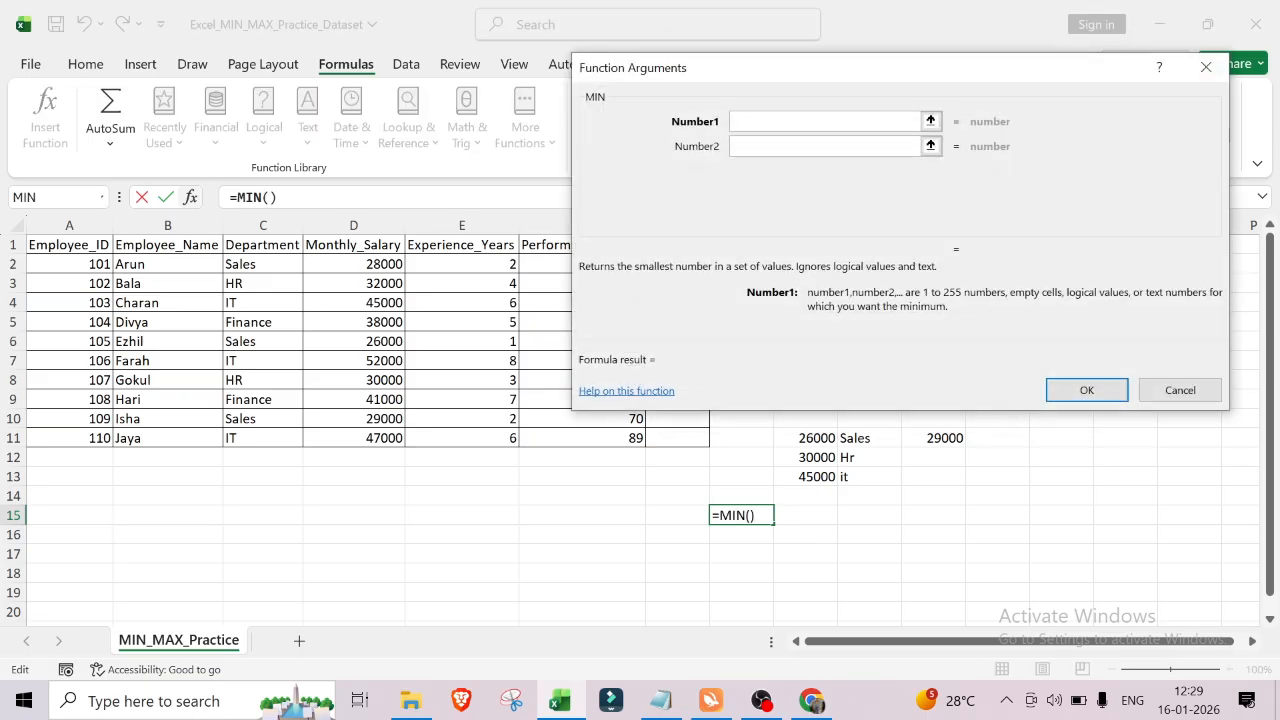
Step: Fill the MIN arguments with D4, D7 and D11 for the lowest IT salary and confirm
left_click_drag(812, 75, 902, 107)
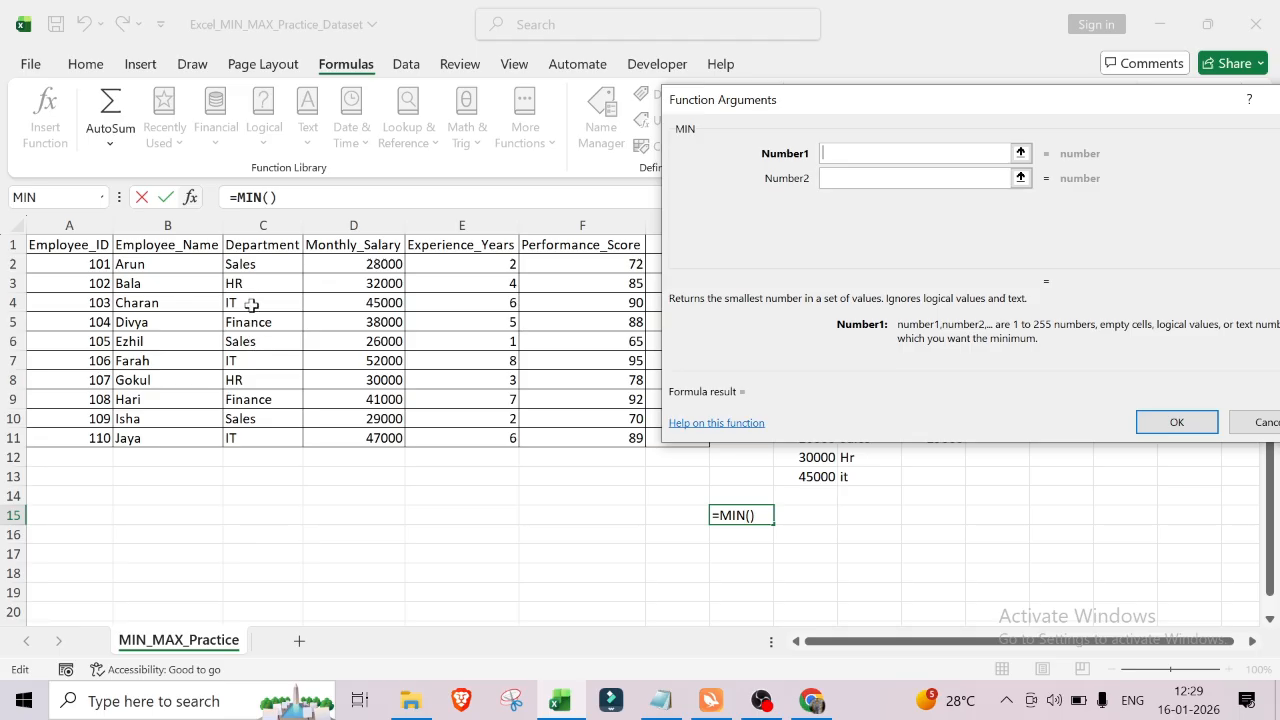
left_click(349, 307)
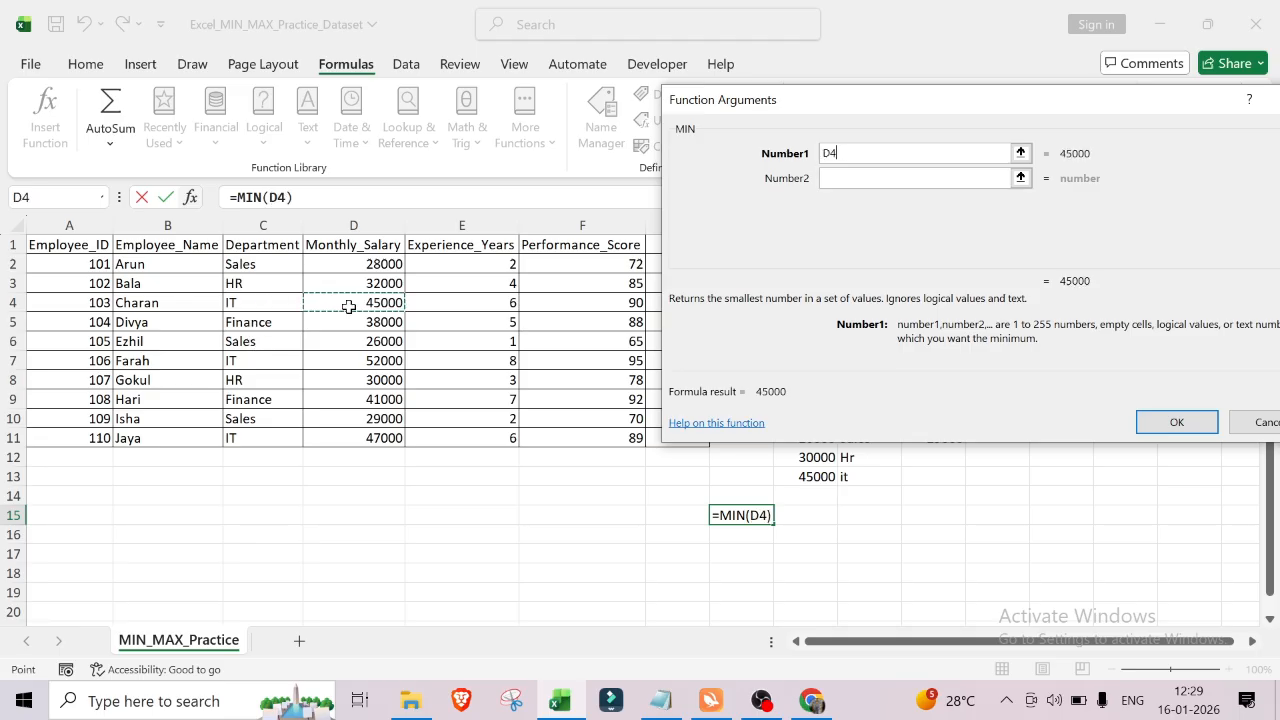
left_click(826, 178)
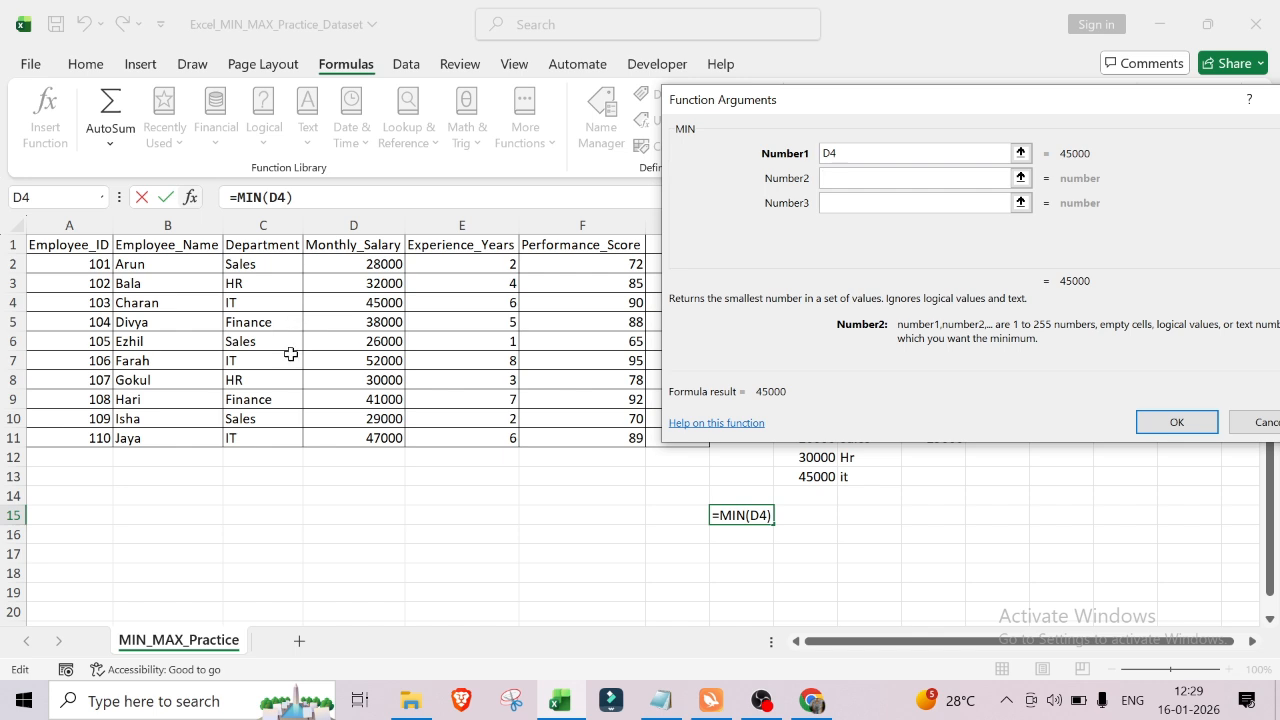
left_click(383, 362)
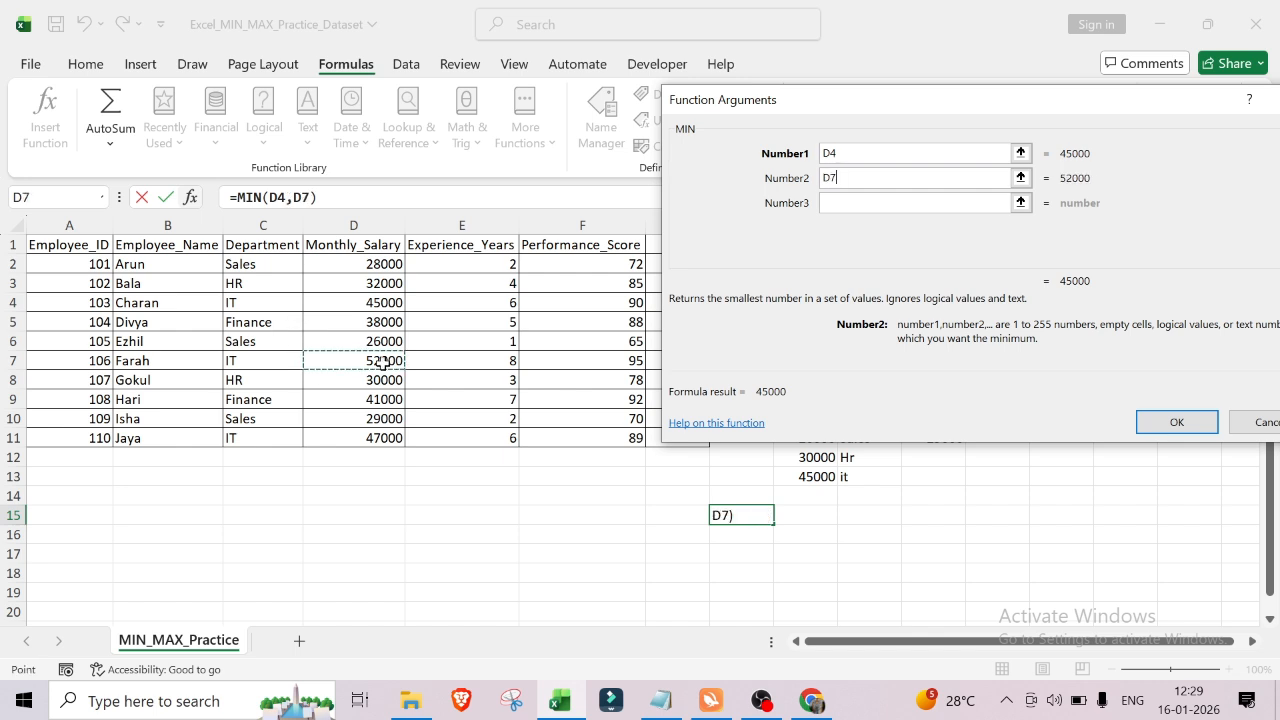
key("Tab")
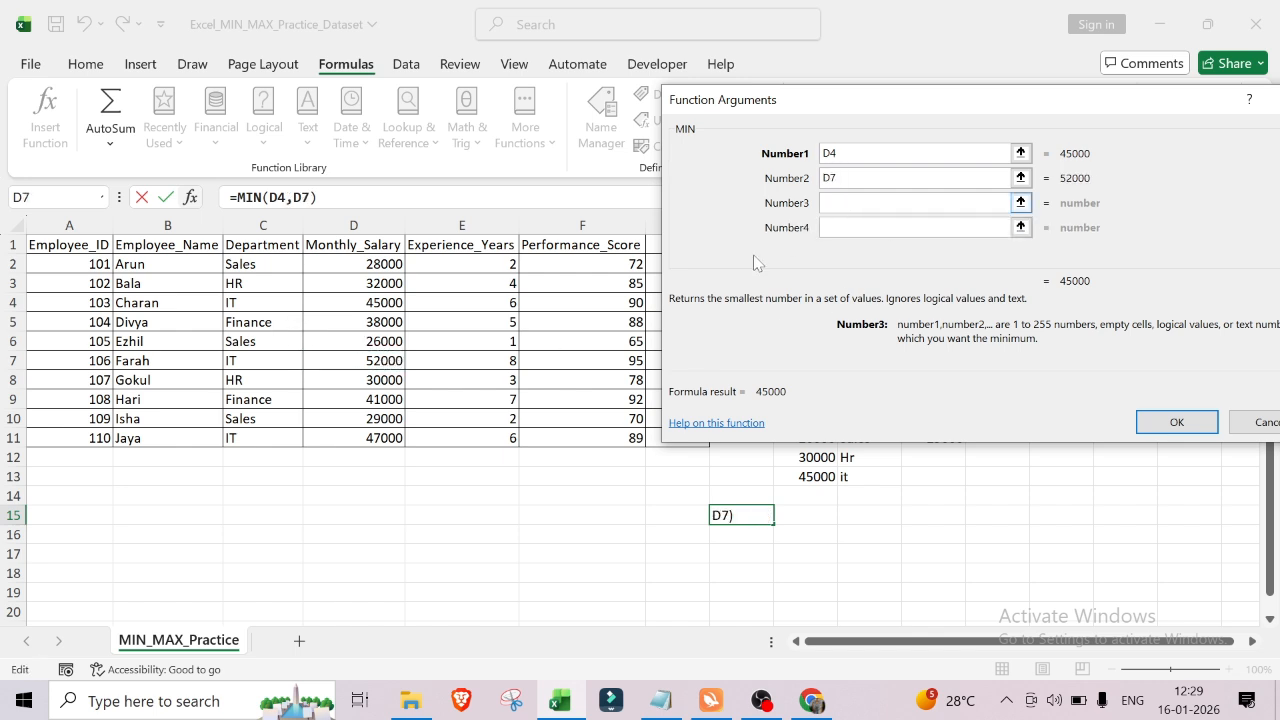
left_click(383, 439)
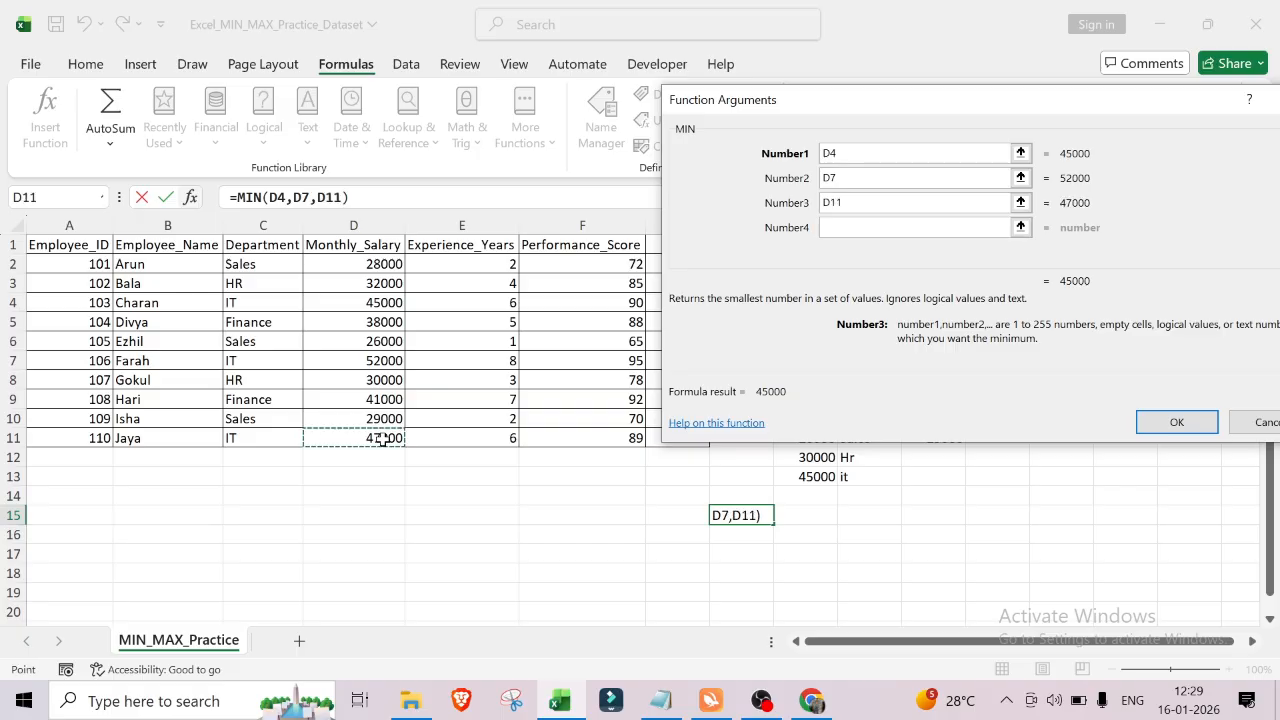
left_click(1167, 424)
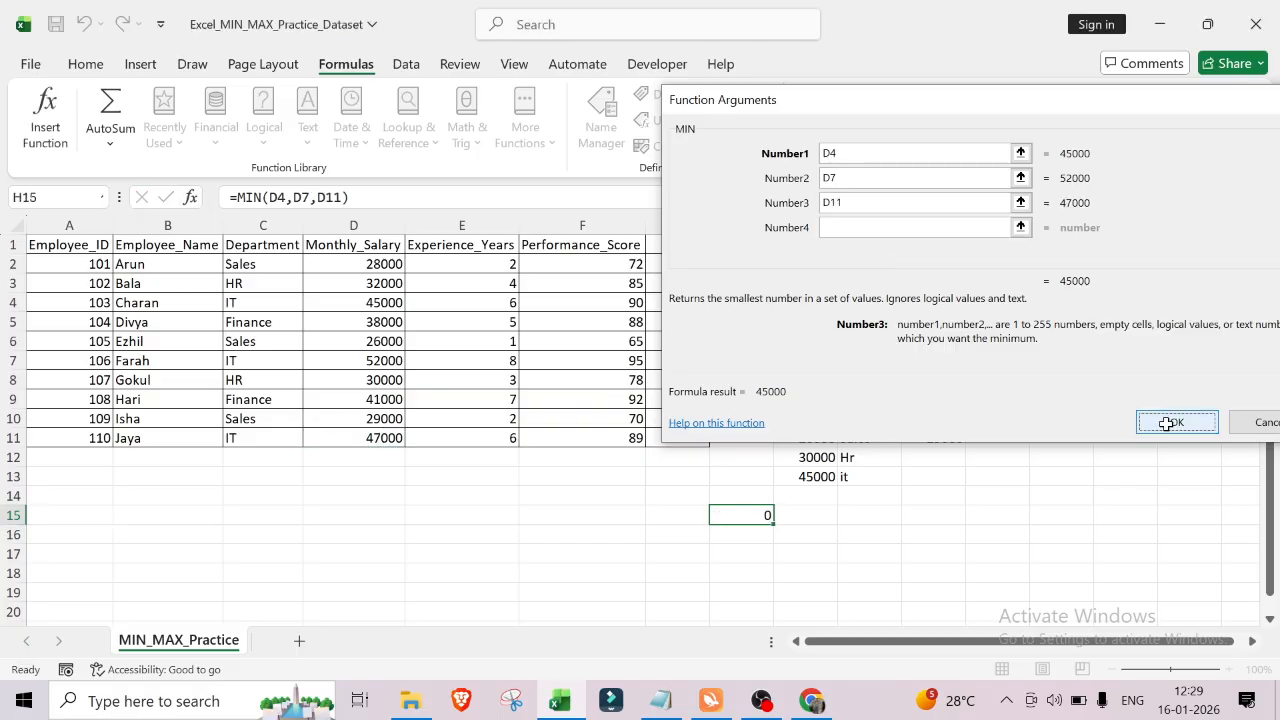
Step: In cell I16, open the Insert Function dialog, search for max and choose the MAX function
left_click(825, 540)
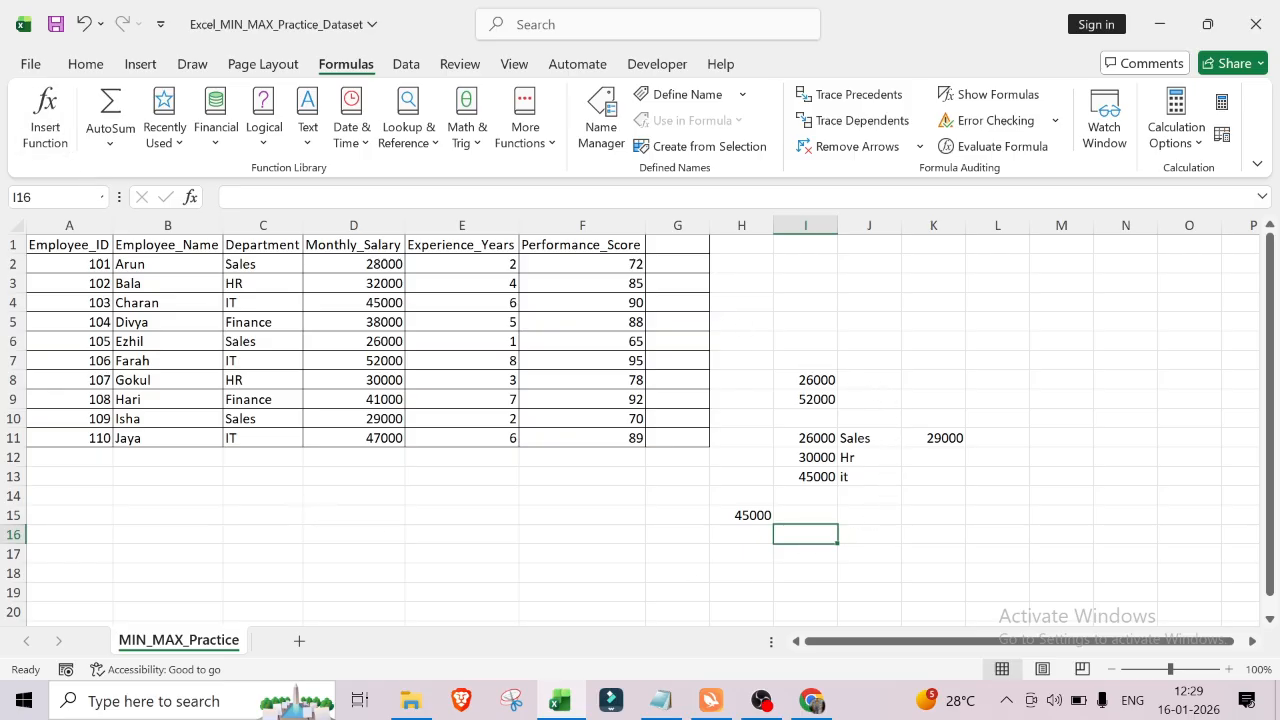
left_click(66, 116)
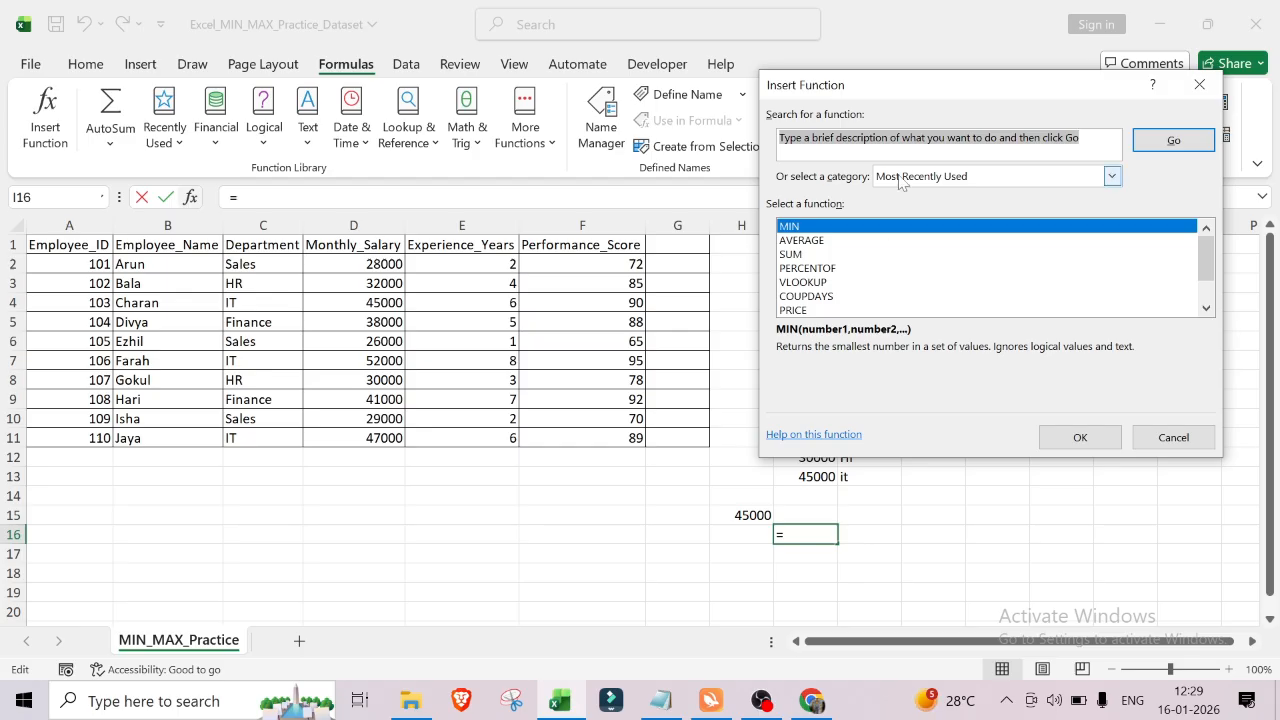
key("BackSpace")
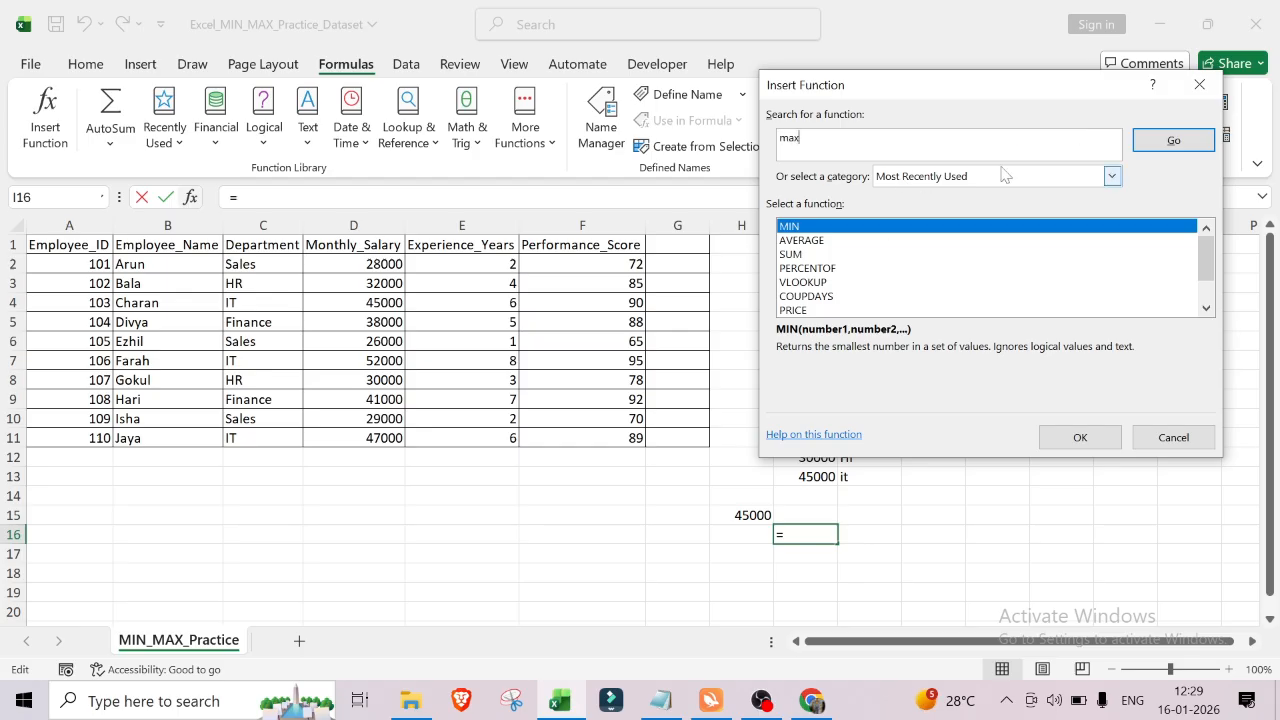
left_click(1150, 145)
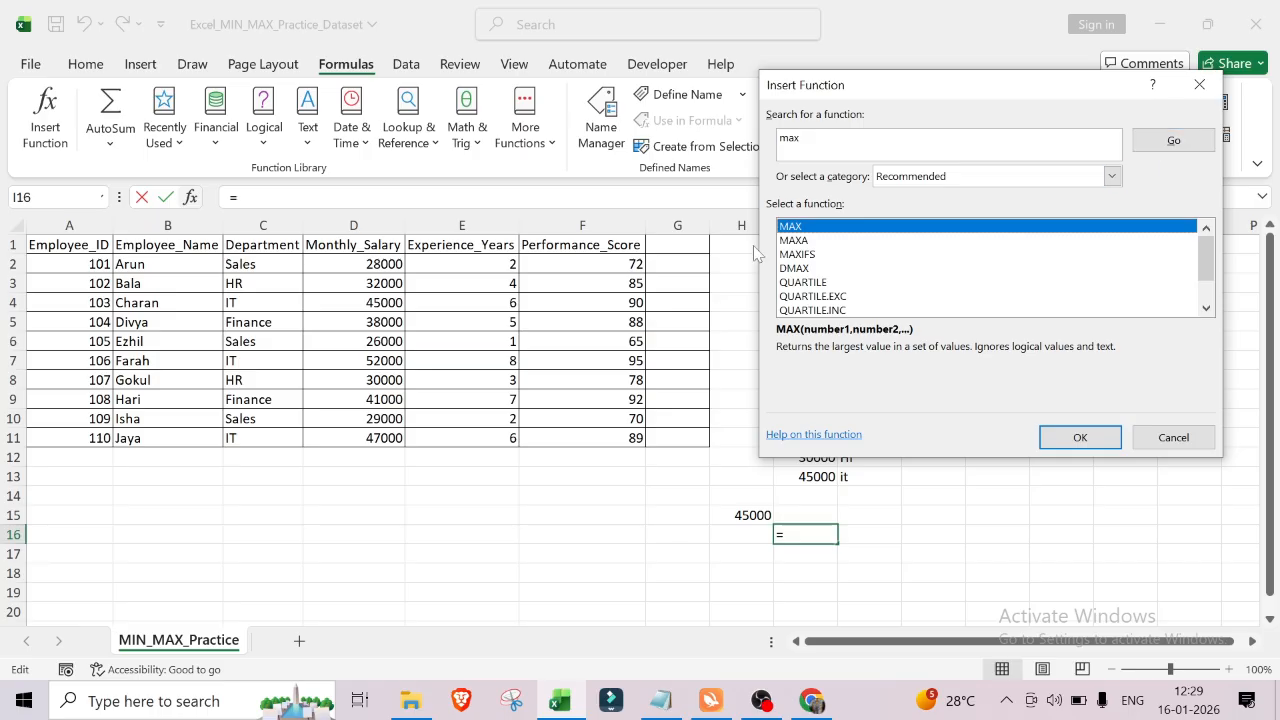
left_click(1065, 438)
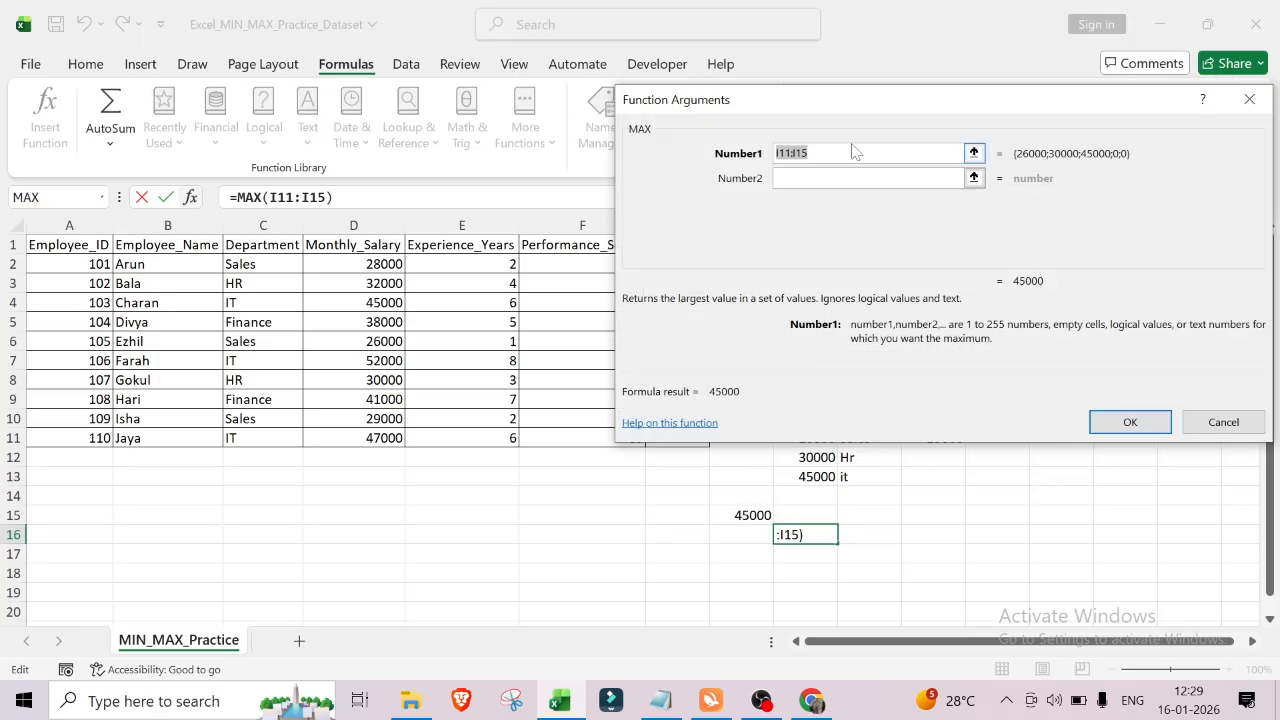
Step: Replace the suggested MAX range with arguments D5 and D9 for the highest Finance salary and confirm
key("BackSpace")
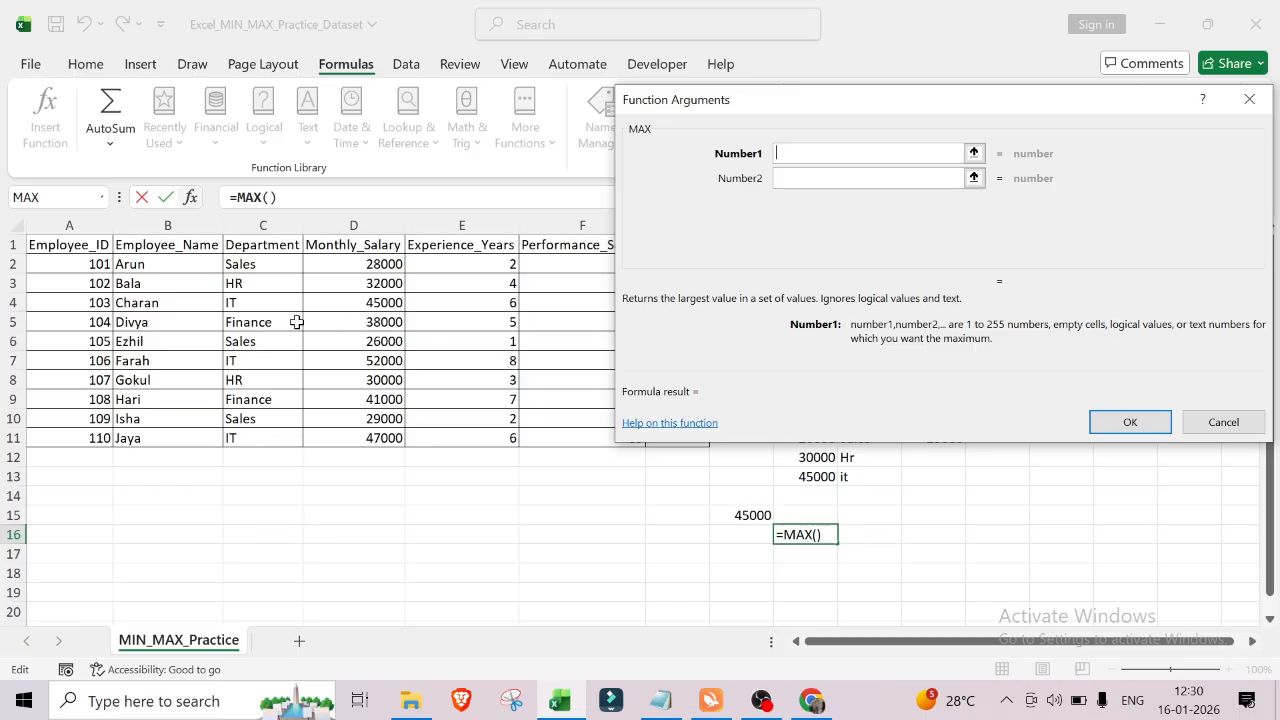
left_click(360, 327)
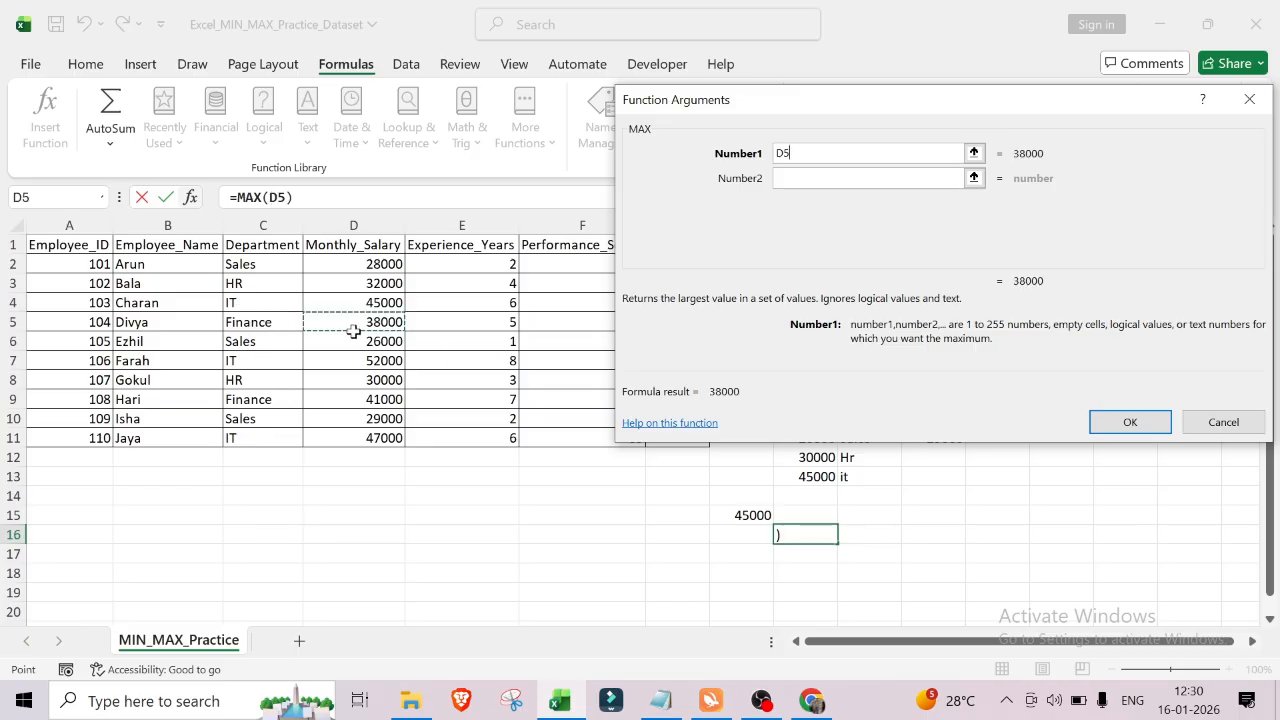
left_click(791, 184)
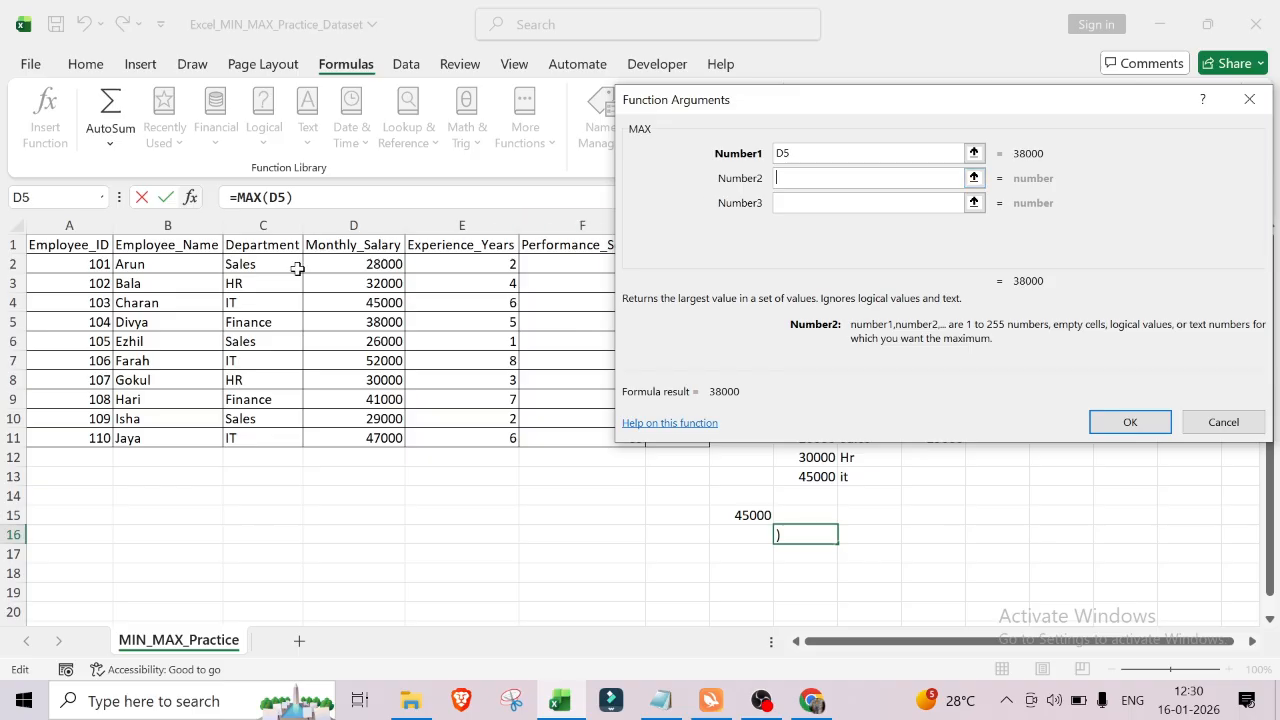
left_click(372, 402)
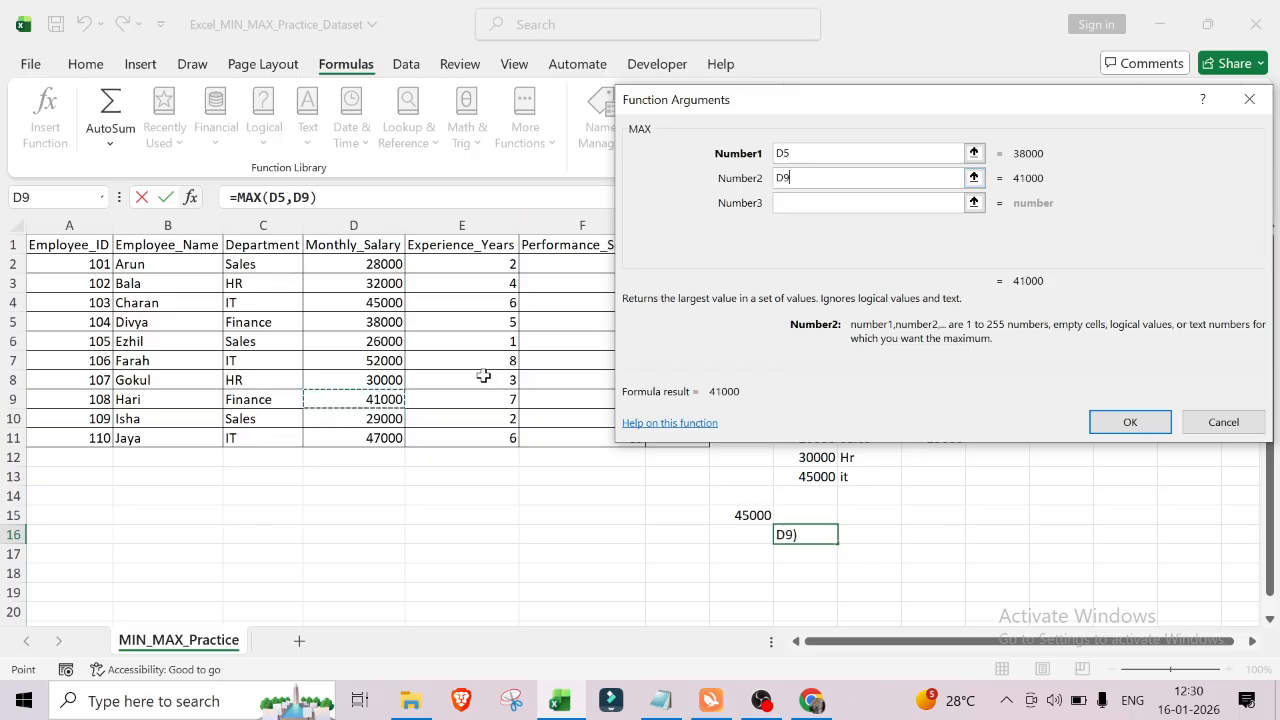
left_click(1128, 421)
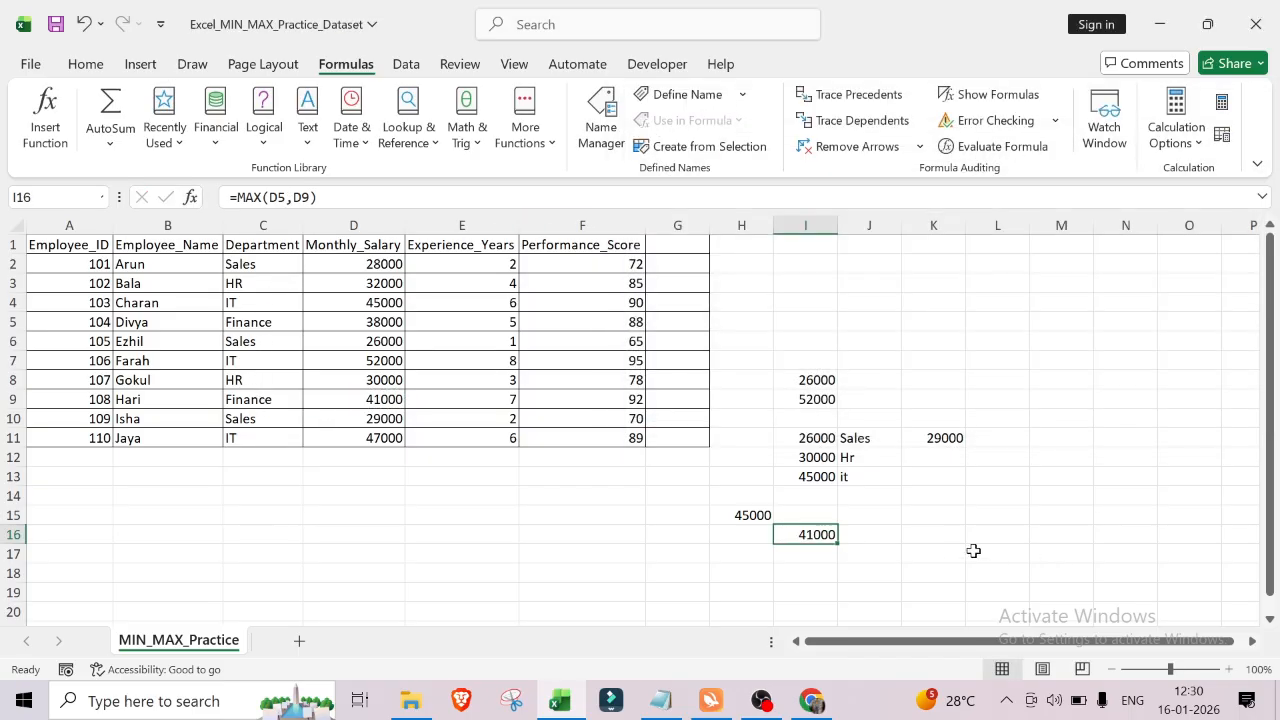
left_click(965, 556)
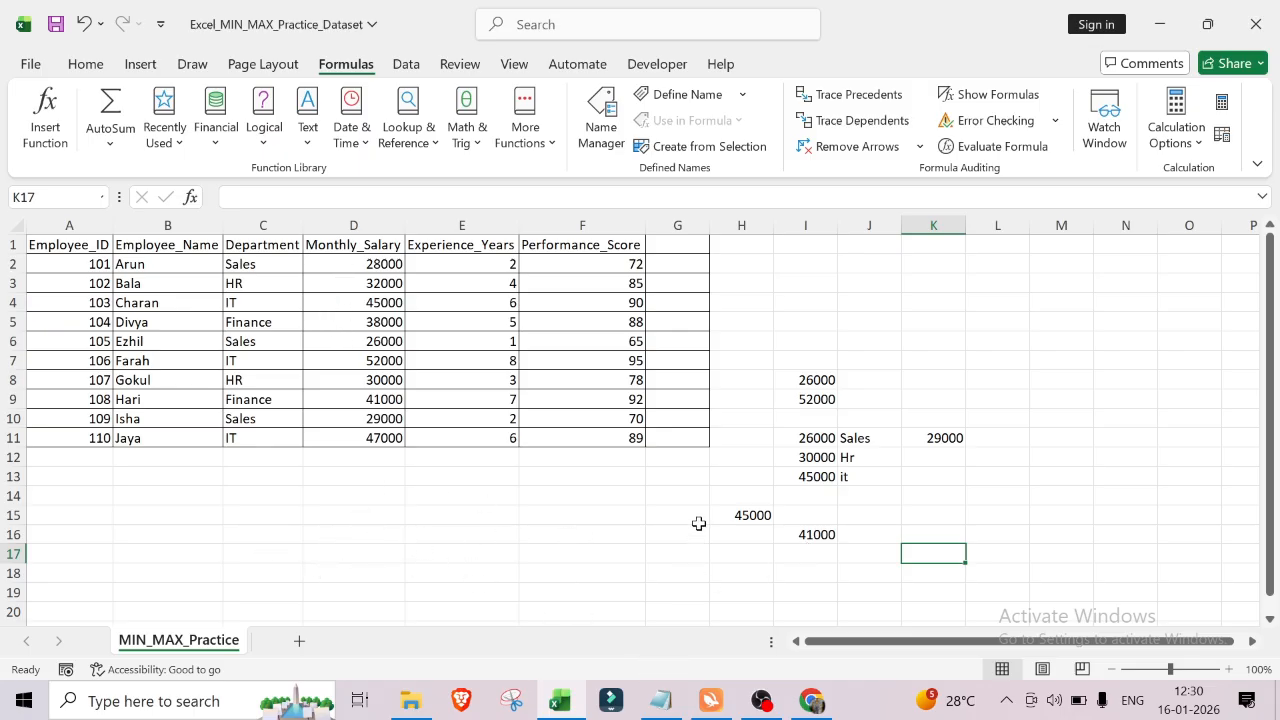
Step: Select the Monthly_Salary cells D2 to D11 to review the salary values
left_click(601, 534)
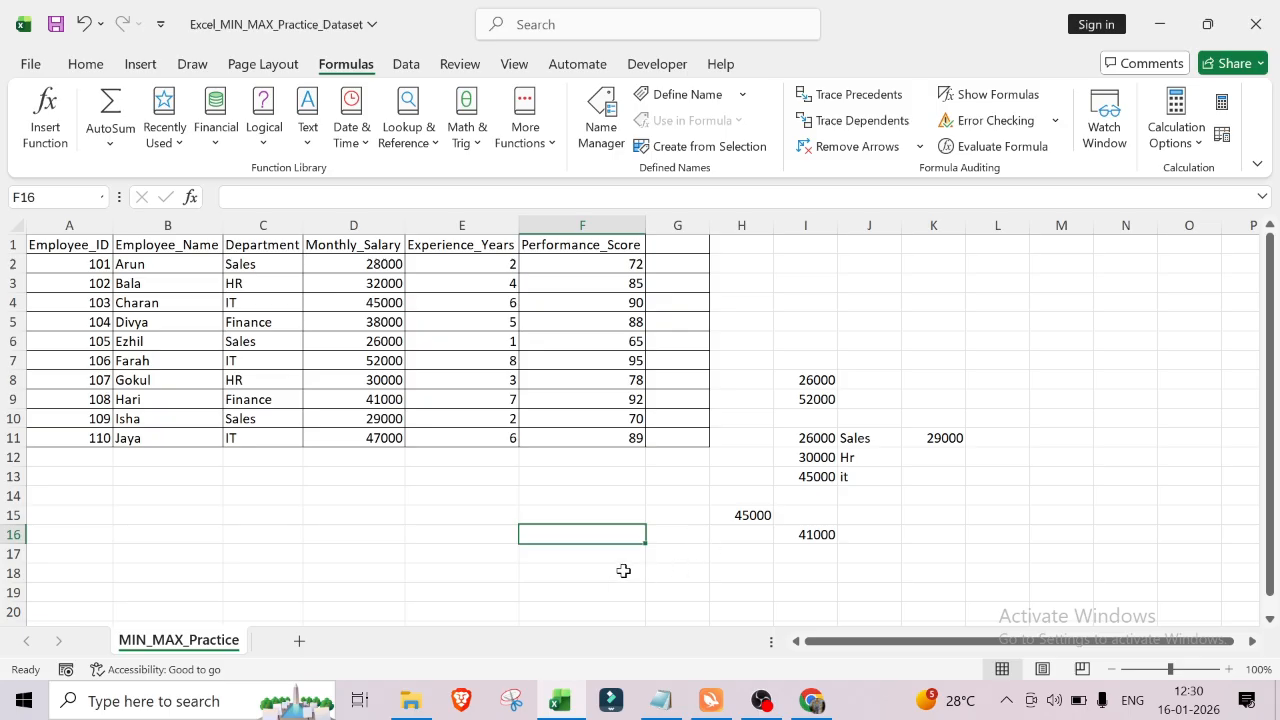
left_click(449, 528)
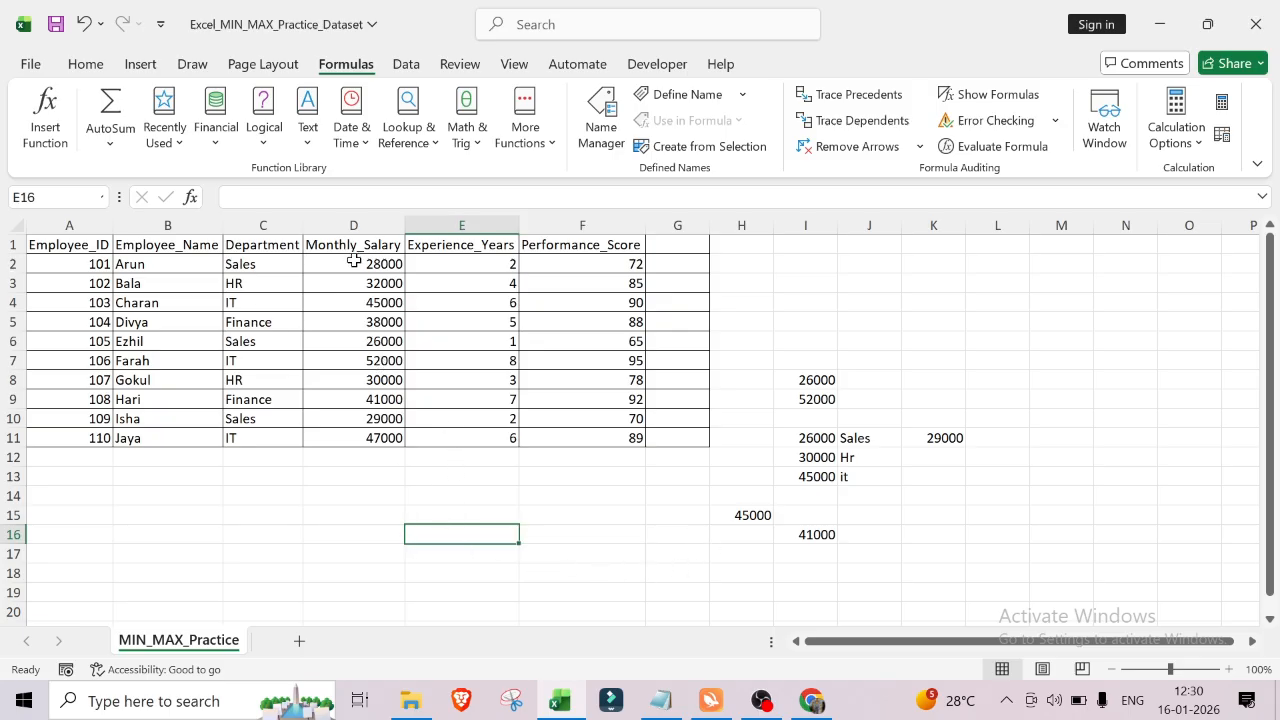
left_click_drag(354, 261, 361, 285)
left_click_drag(371, 358, 388, 440)
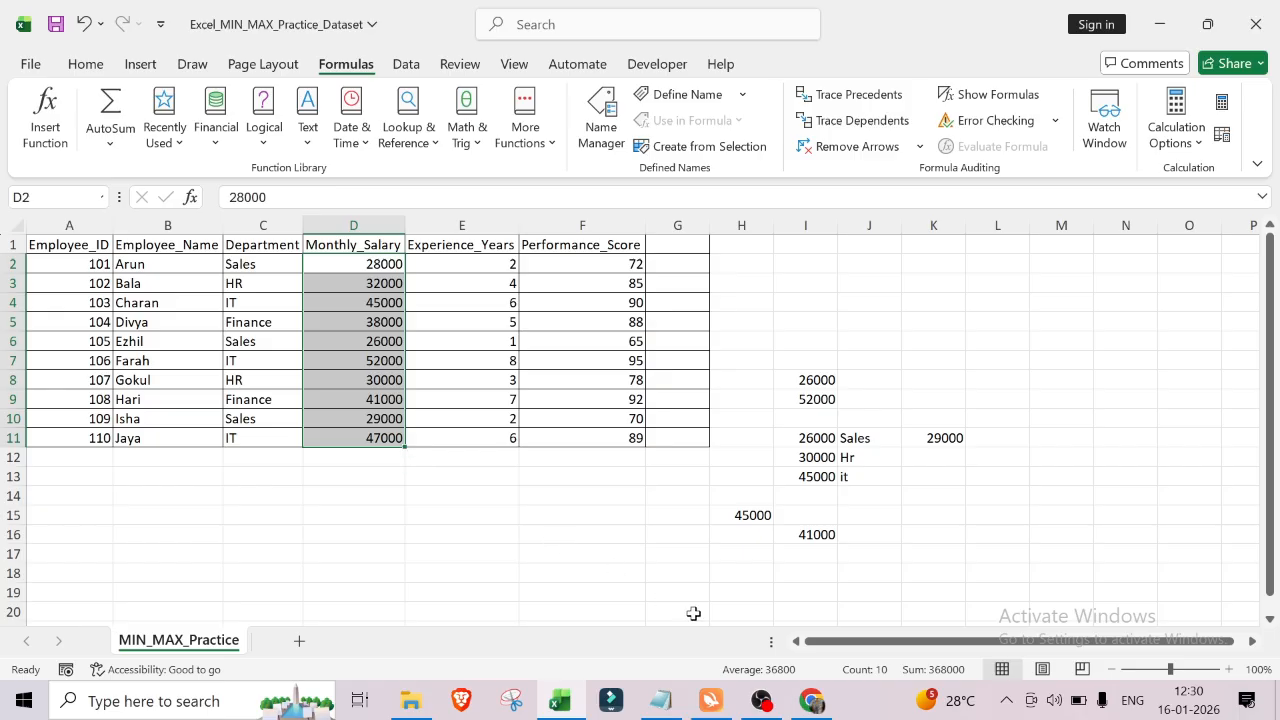
left_click(579, 552)
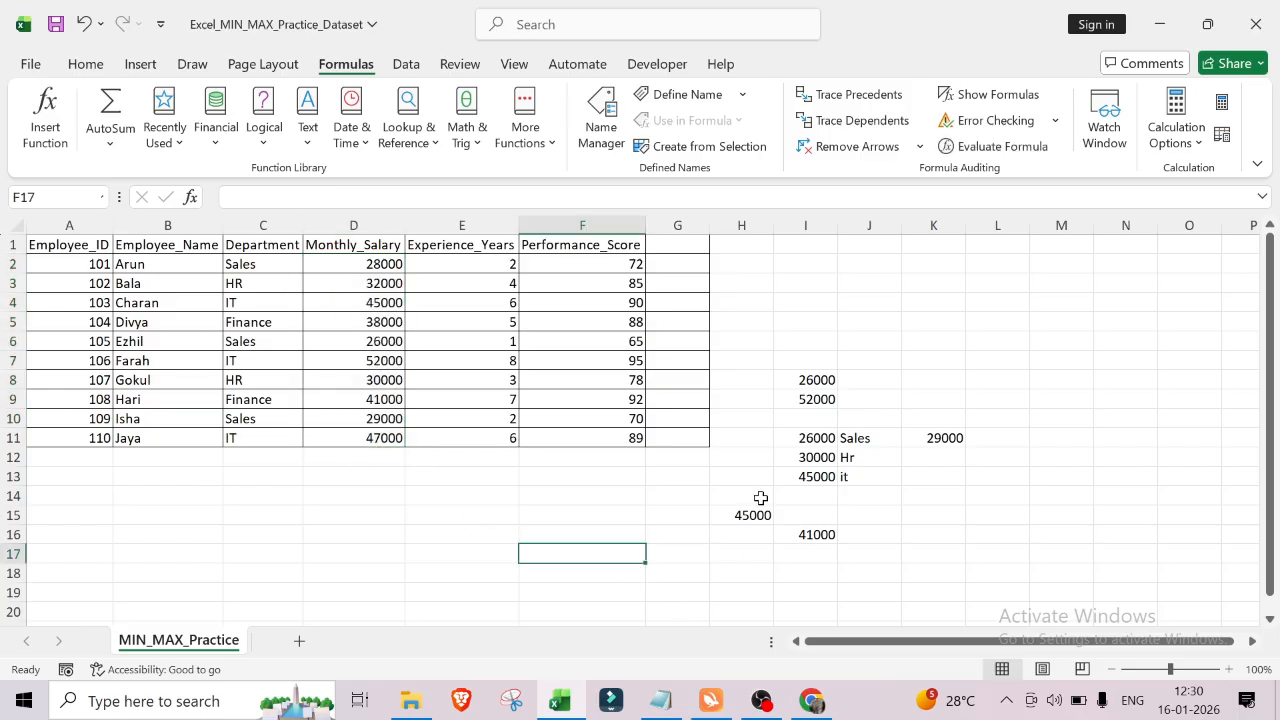
left_click(372, 543)
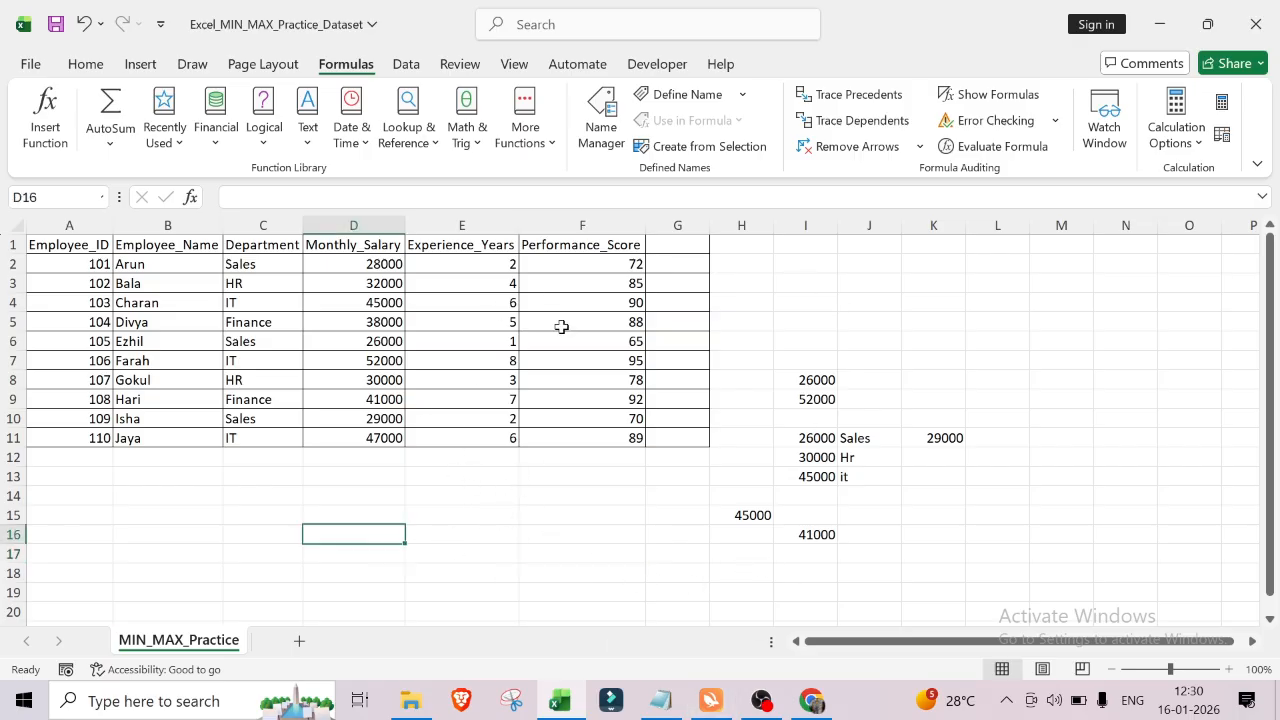
left_click(499, 519)
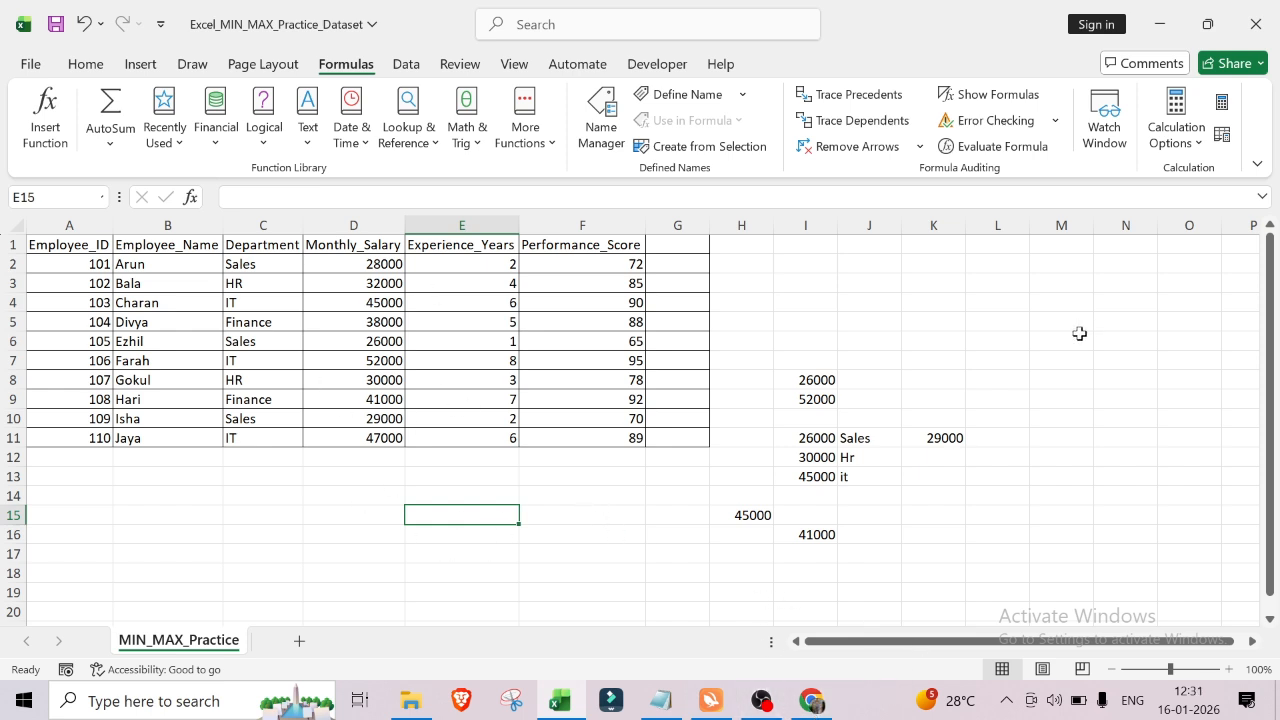
Step: Minimize Excel, close File Explorer and minimize the browser to return to the desktop
left_click(1161, 18)
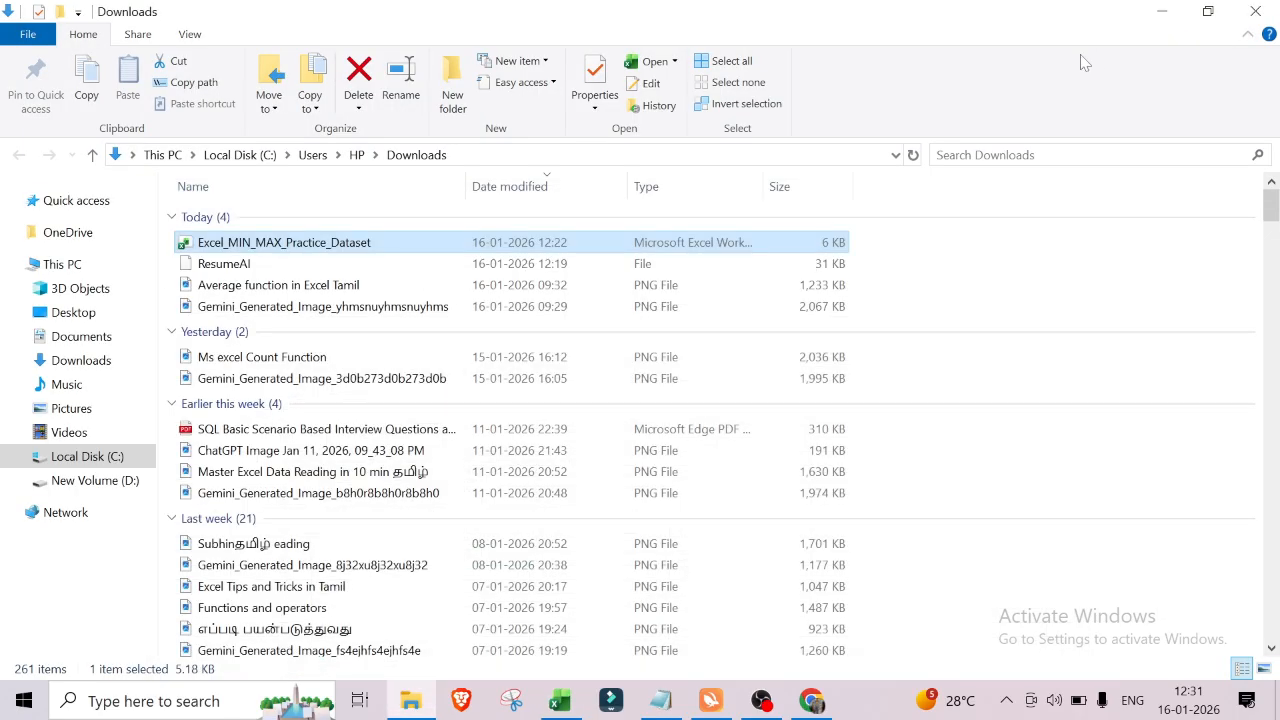
left_click(1262, 14)
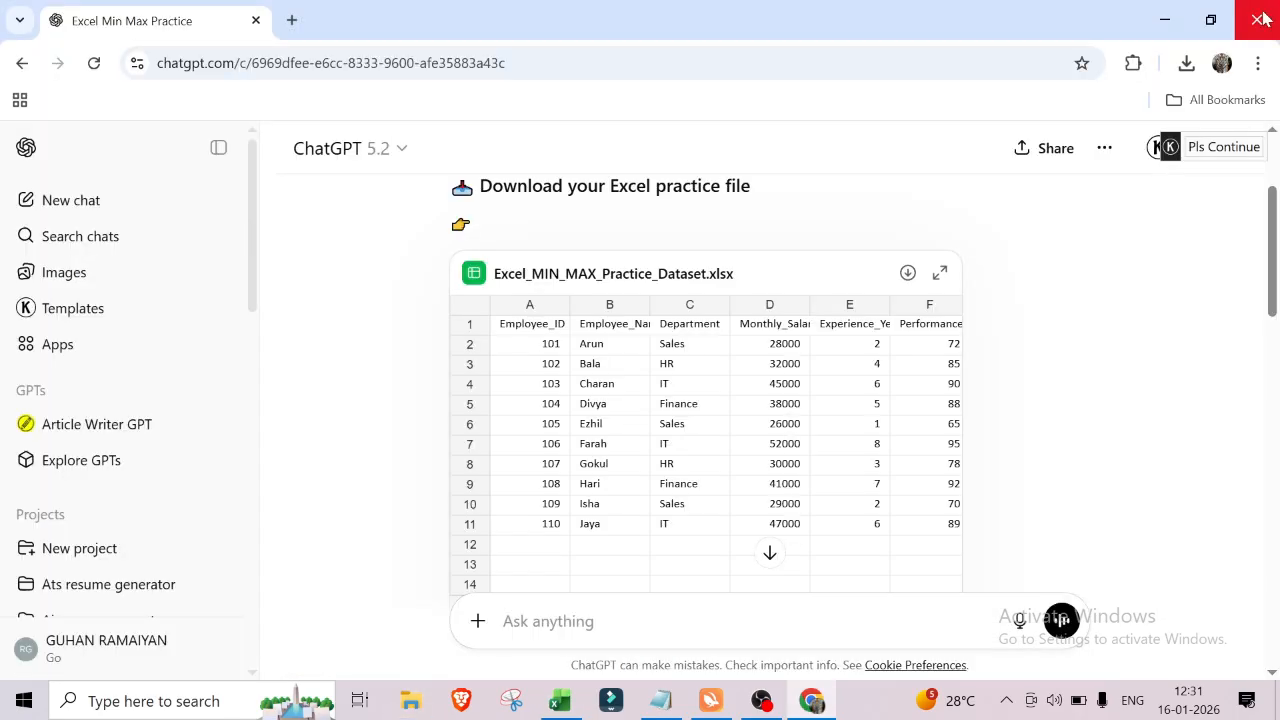
left_click(1165, 18)
right_click(733, 134)
left_click(786, 196)
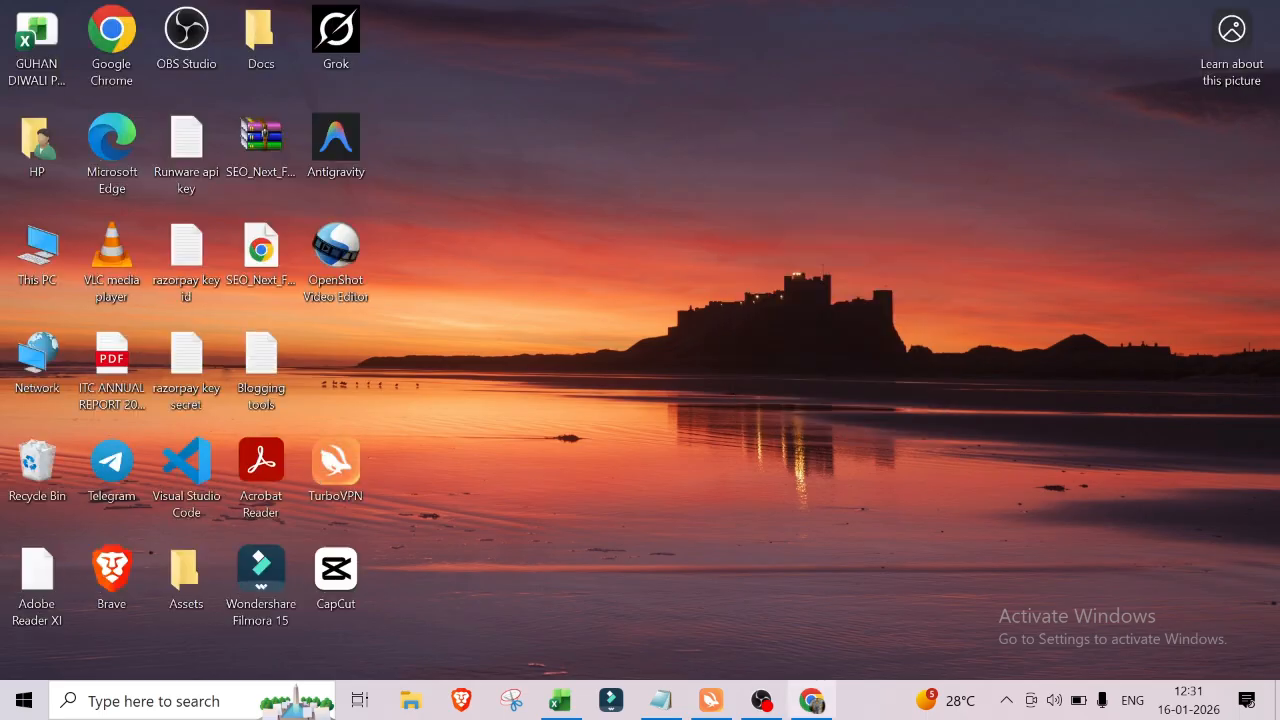